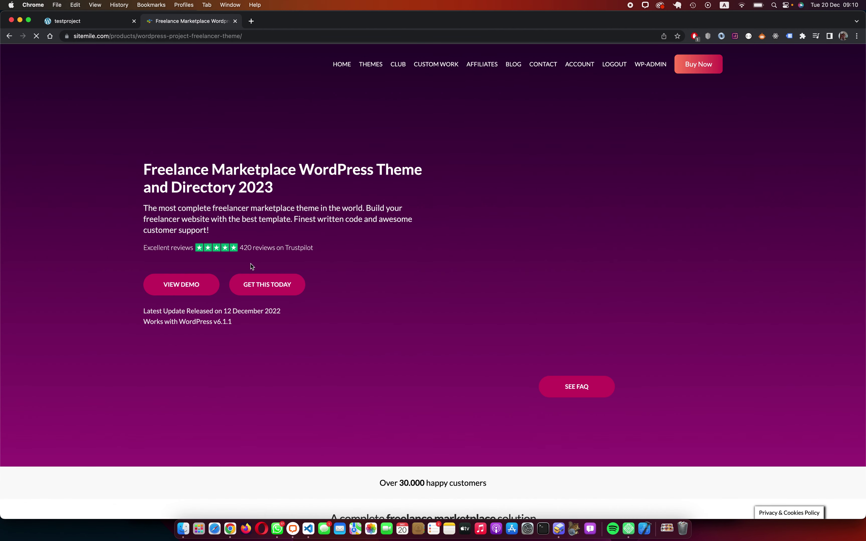
Step: Dismiss the LiveChat popup and open the Join Themes Club page with Yearly $89 and Lifetime $239 plans
scroll(226, 255, down, 5)
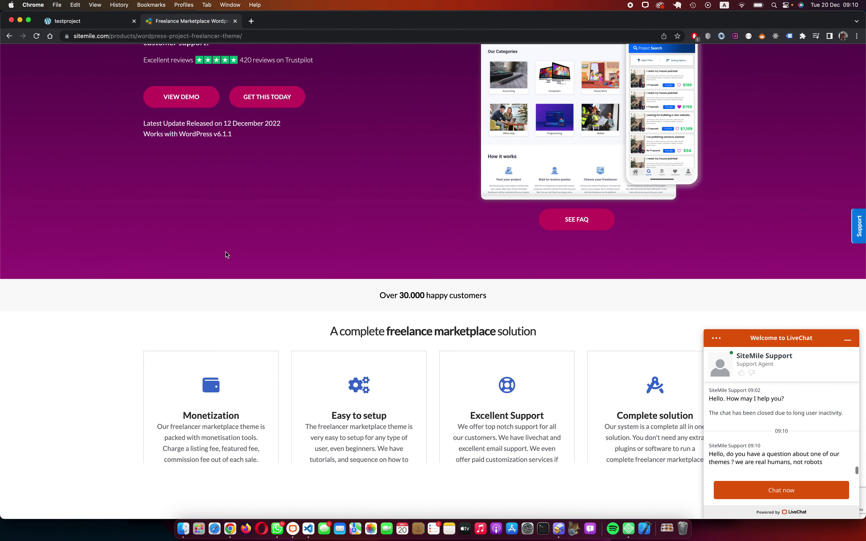
click(848, 341)
scroll(276, 238, up, 5)
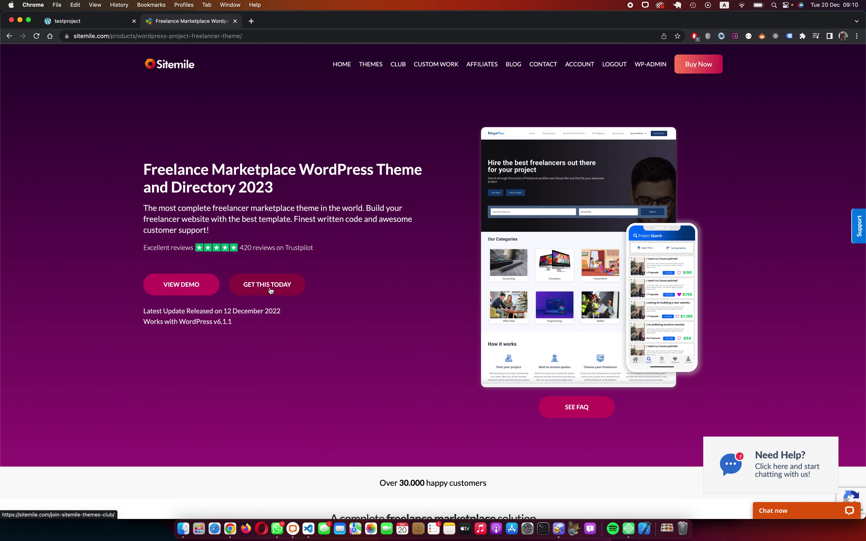
click(270, 289)
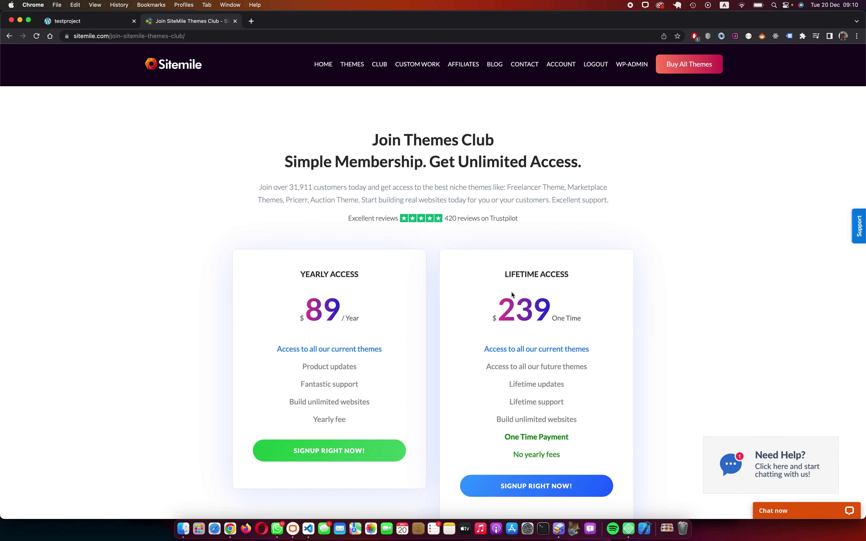
scroll(472, 338, down, 3)
scroll(471, 338, up, 3)
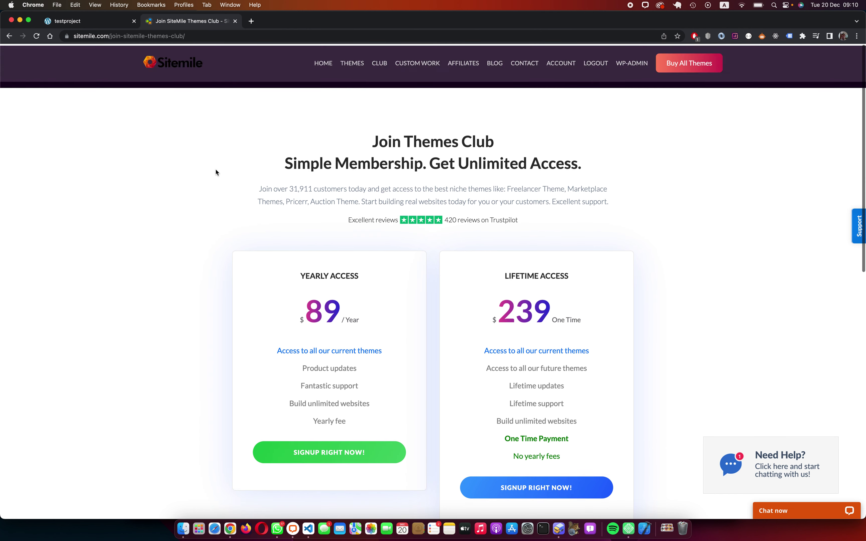
Step: Go to the testproject site's /wp-admin and log in with Remember Me ticked
click(94, 23)
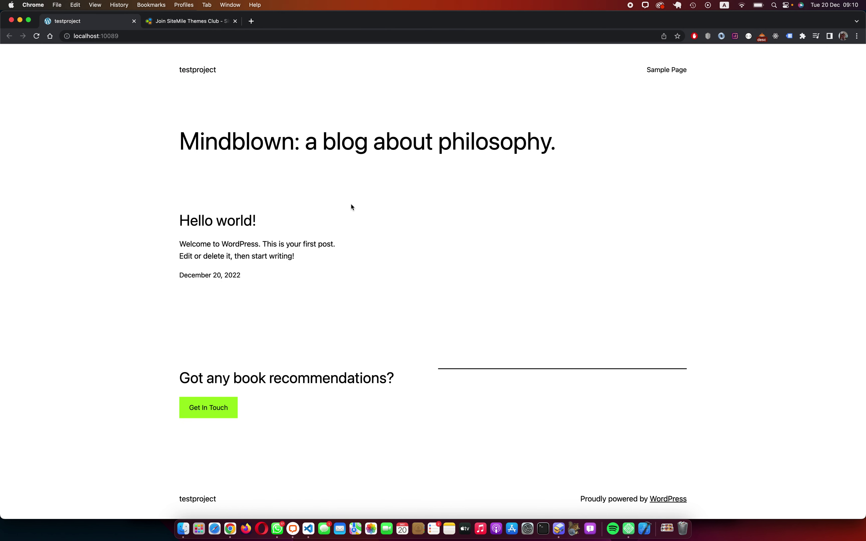
click(207, 35)
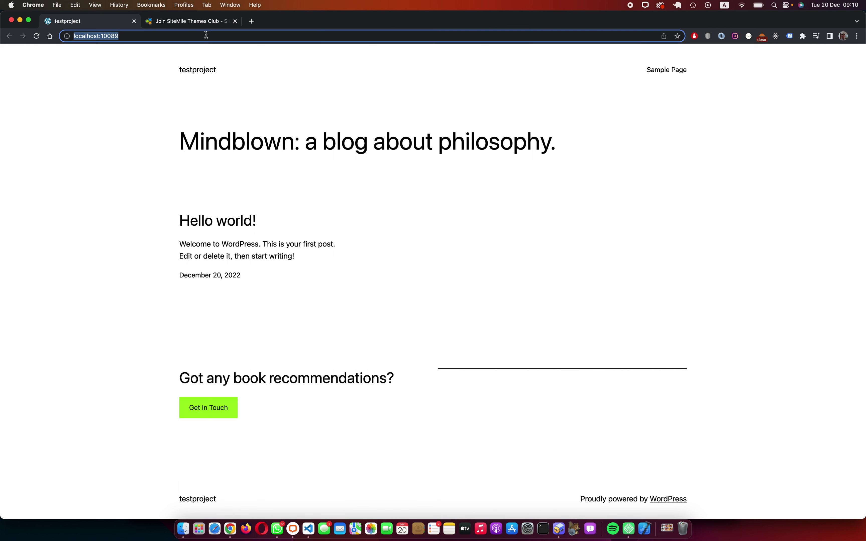
click(216, 35)
text(/wp-admin)
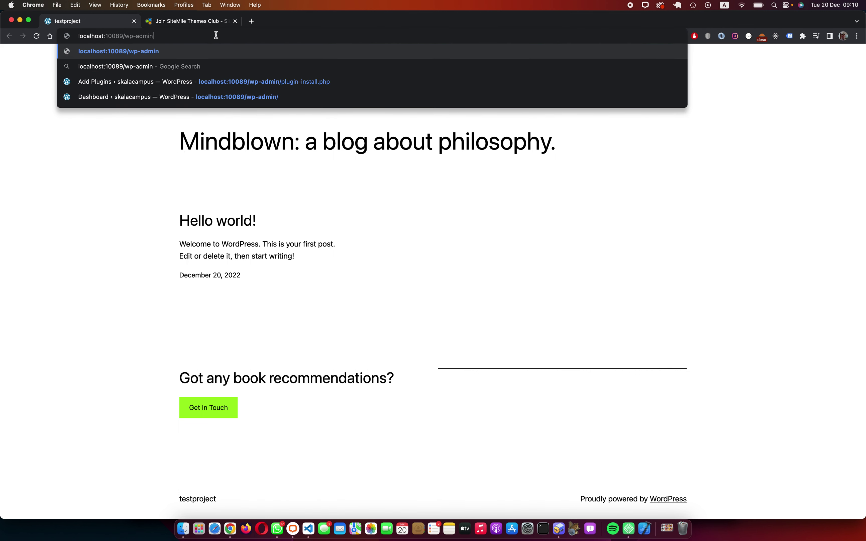
key(Return)
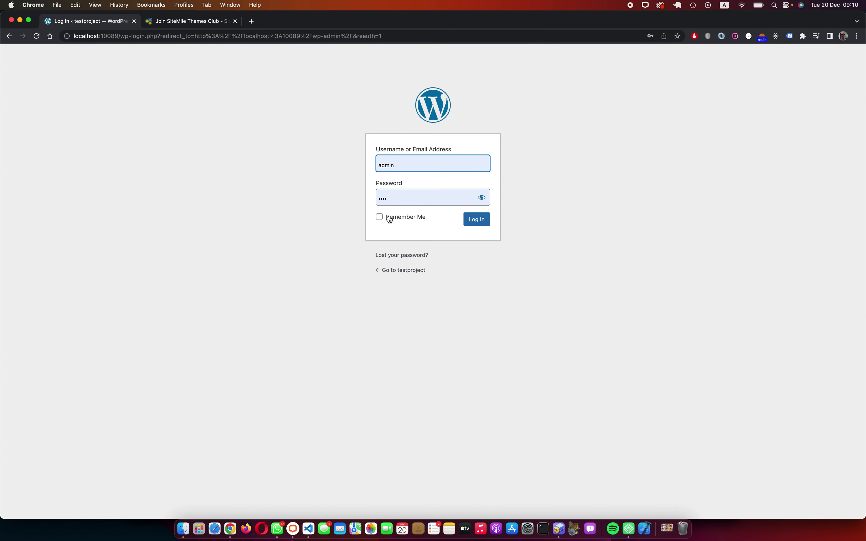
click(389, 219)
click(478, 221)
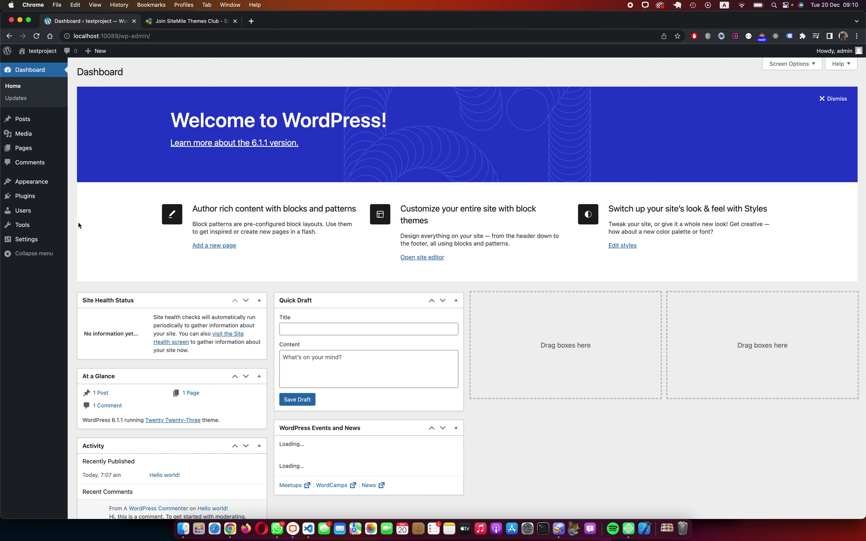
Step: Open the Upload Theme panel from Appearance > Themes > Add New
mouse_move(39, 200)
mouse_move(32, 182)
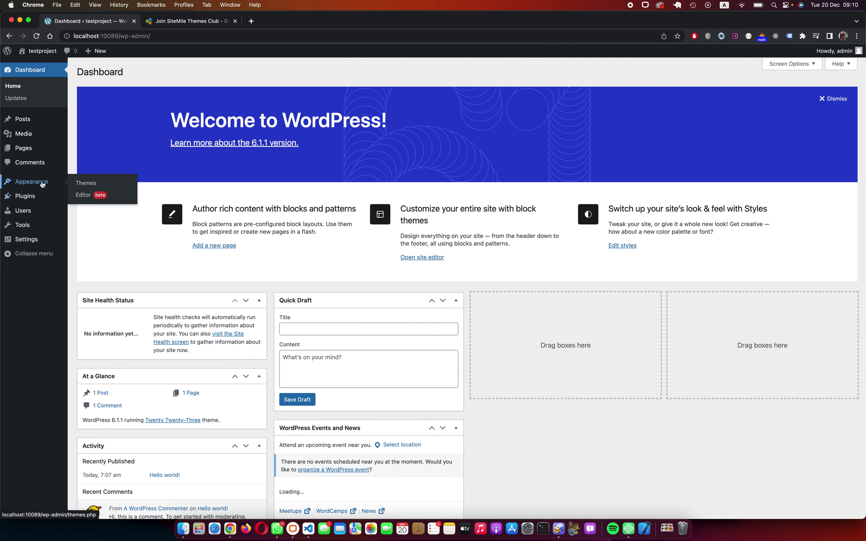
click(86, 183)
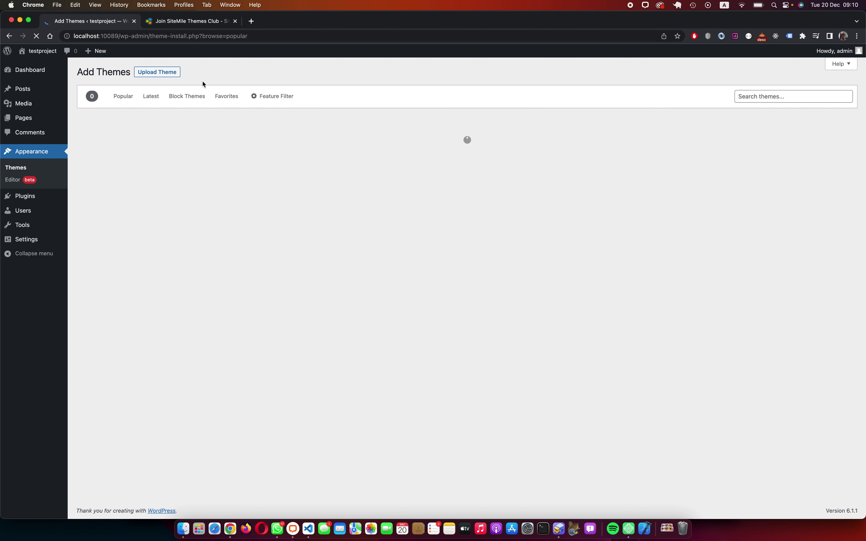
click(169, 72)
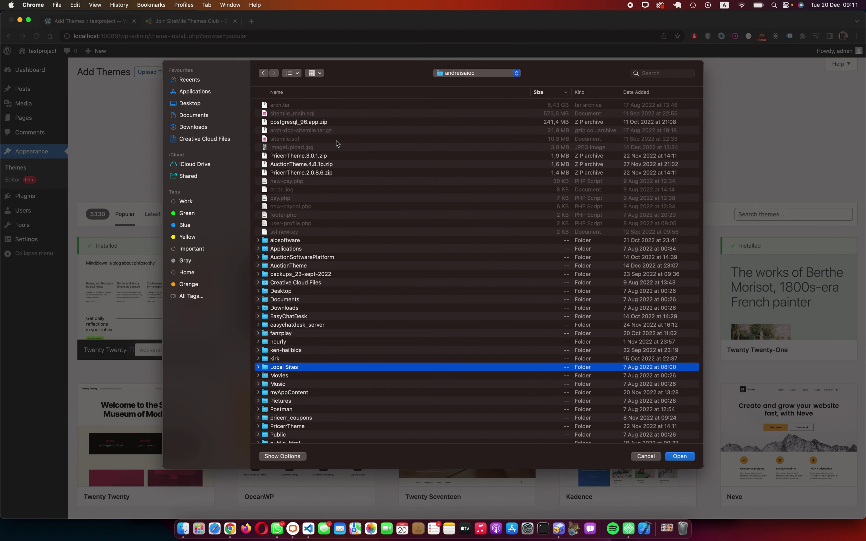
Step: Choose ProjectTheme.4.5.5.2.zip from newproject/app/public/wp-content/themes and install it
double_click(315, 370)
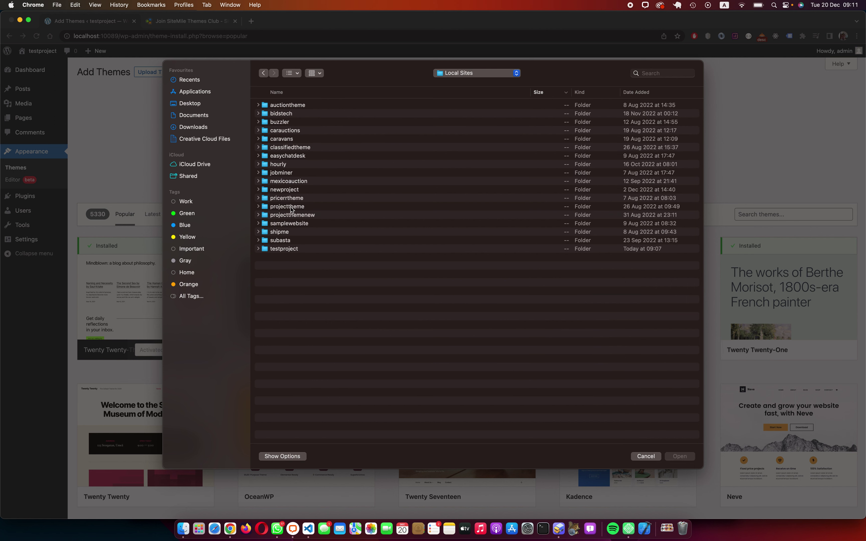
double_click(288, 190)
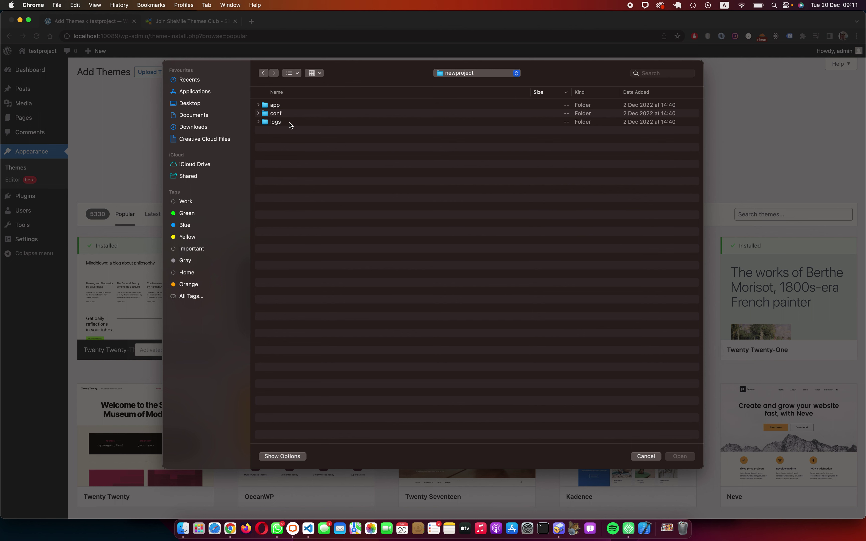
double_click(283, 108)
click(288, 107)
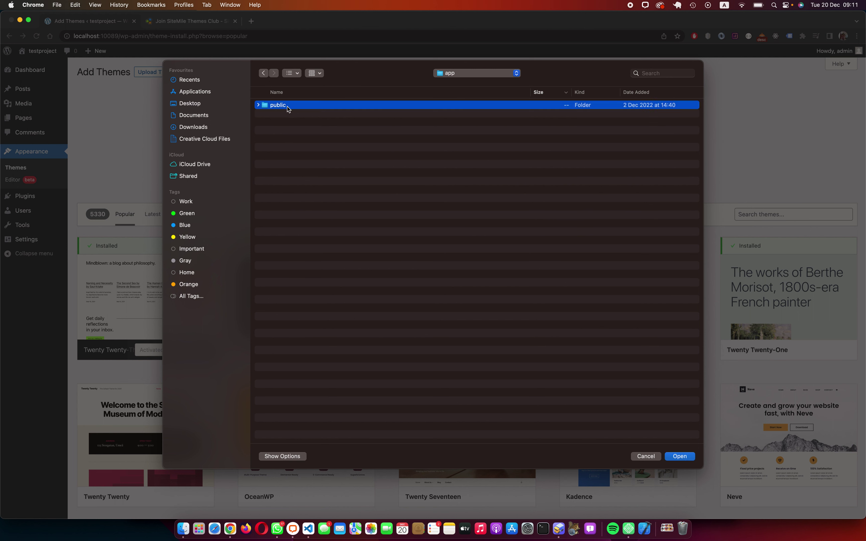
double_click(287, 107)
double_click(301, 259)
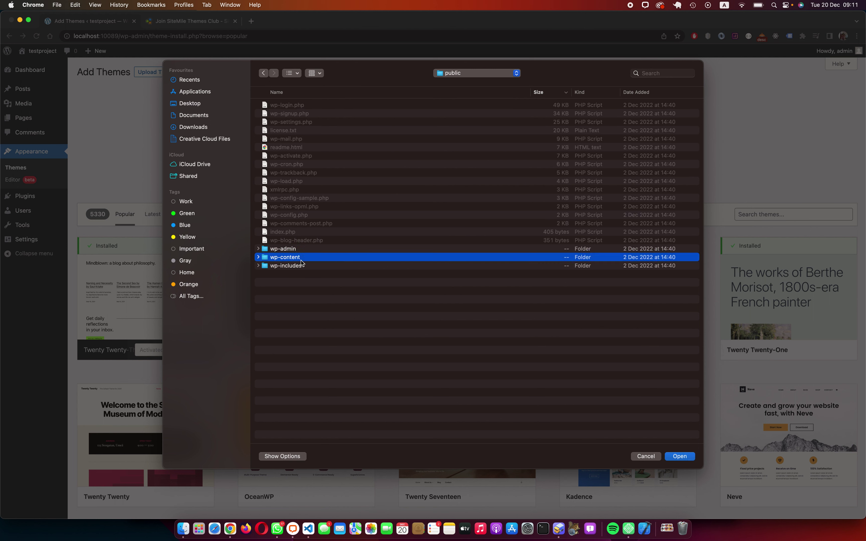
click(286, 123)
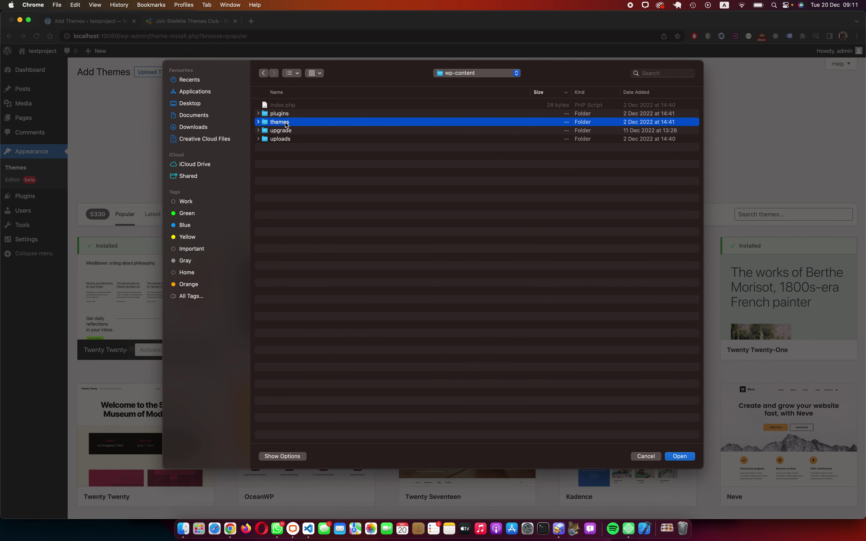
double_click(286, 123)
click(316, 109)
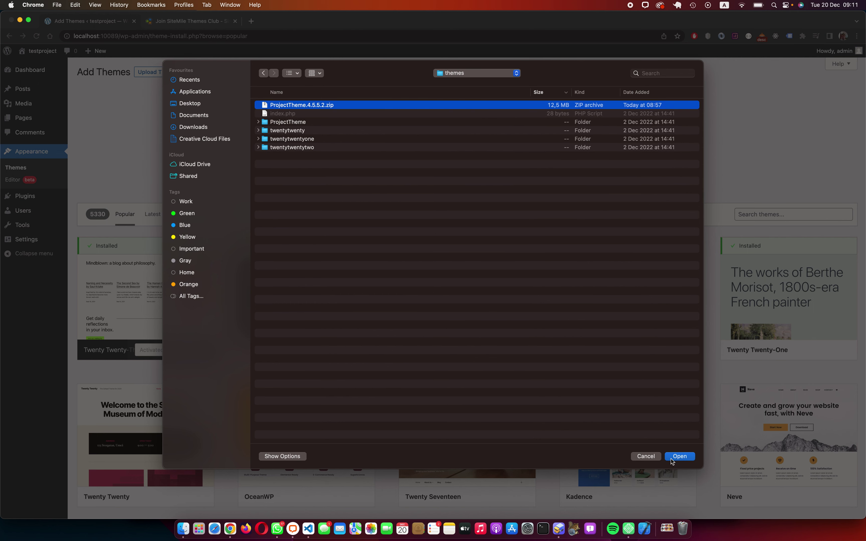
key(Return)
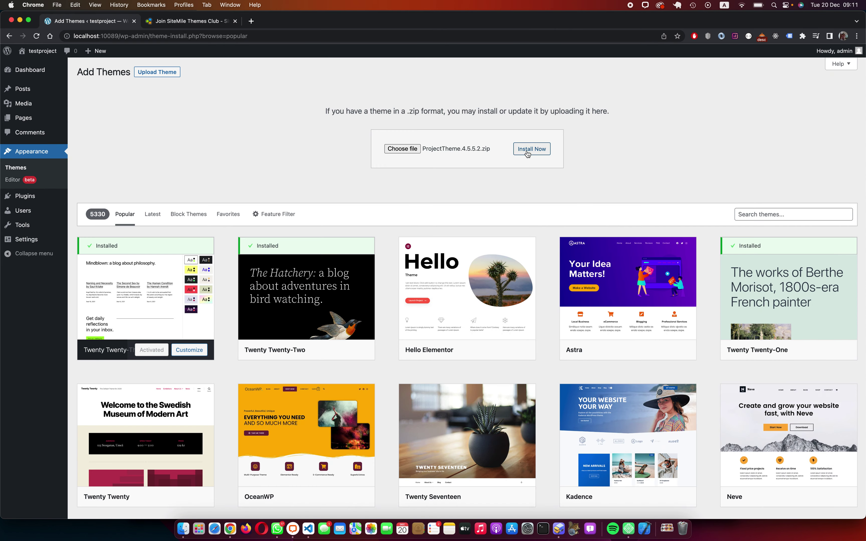
click(532, 149)
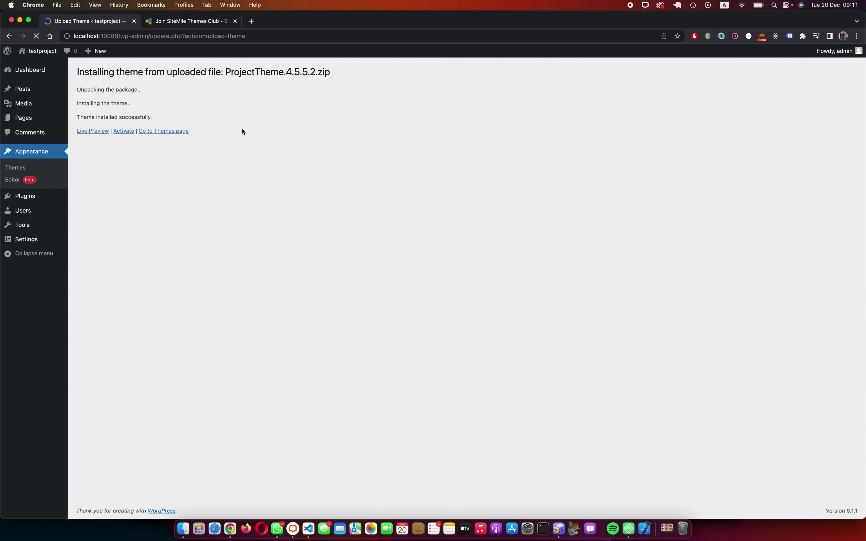
Step: Activate ProjectTheme, preview the new freelancer front page in a new tab, then return to Sitemile
click(124, 131)
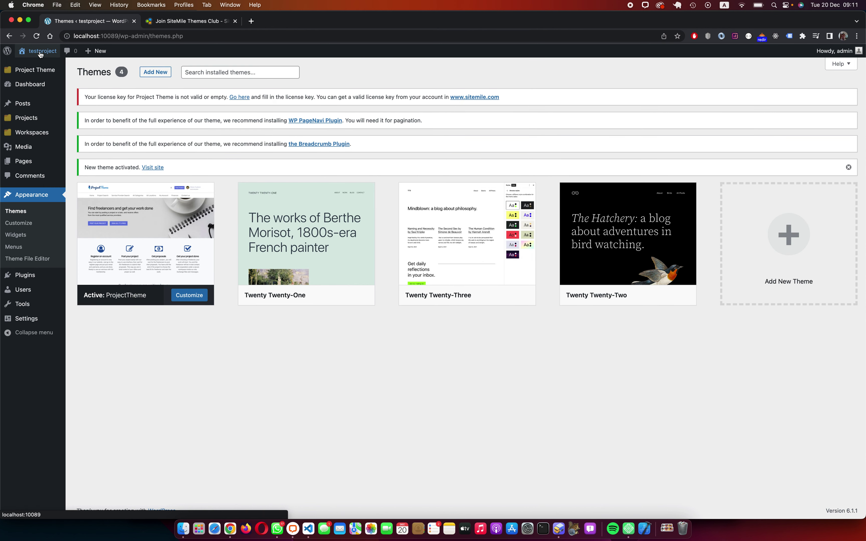
super+click(41, 52)
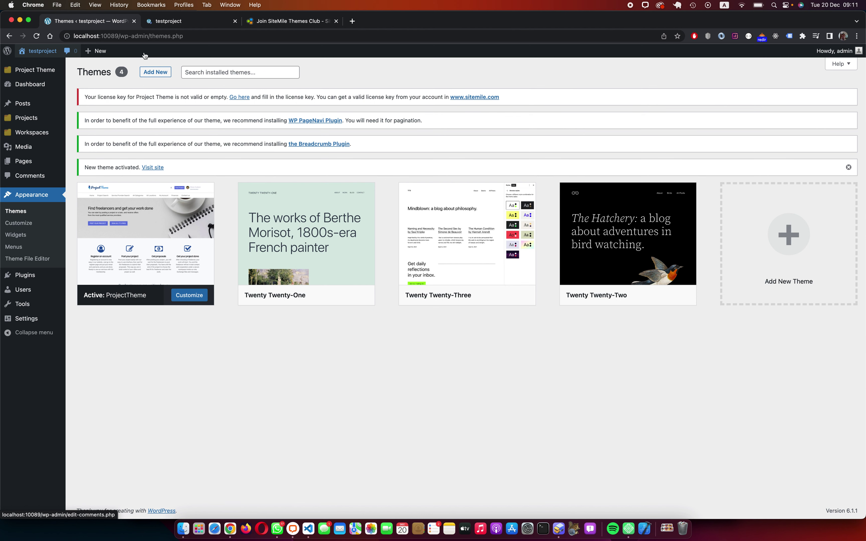
click(197, 22)
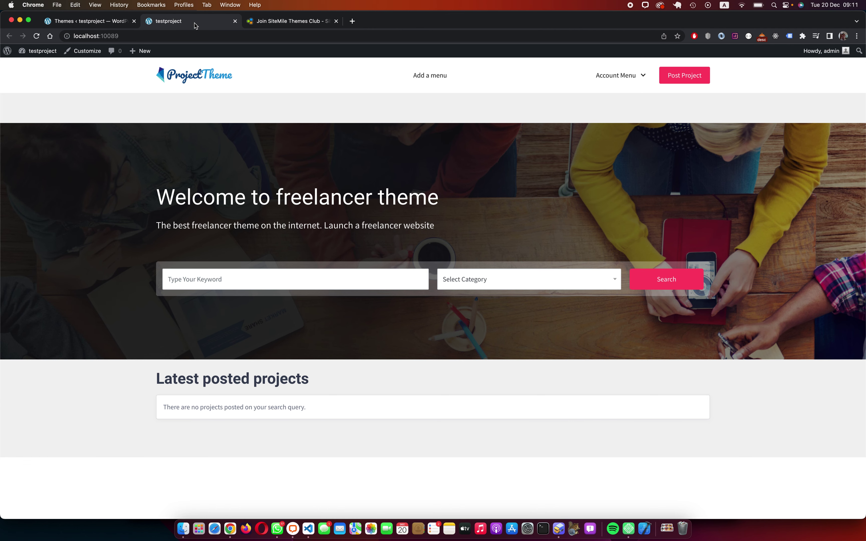
scroll(288, 166, down, 5)
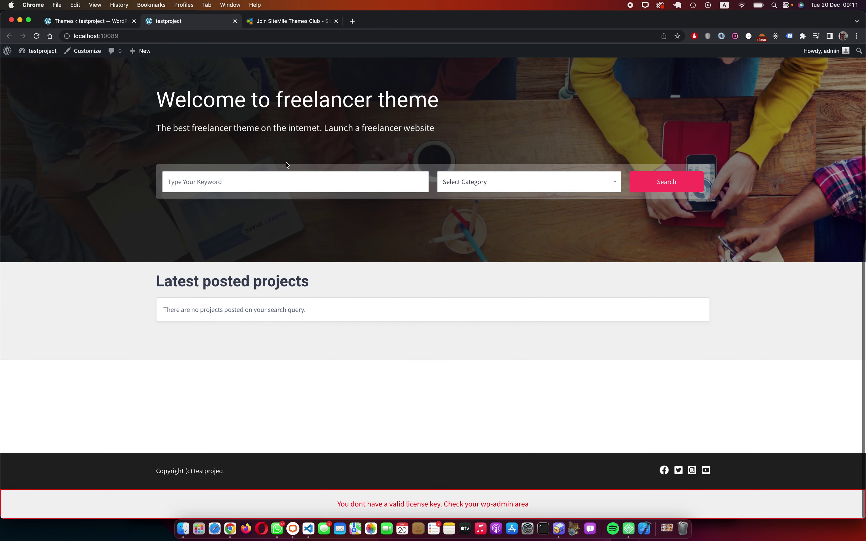
scroll(287, 165, up, 5)
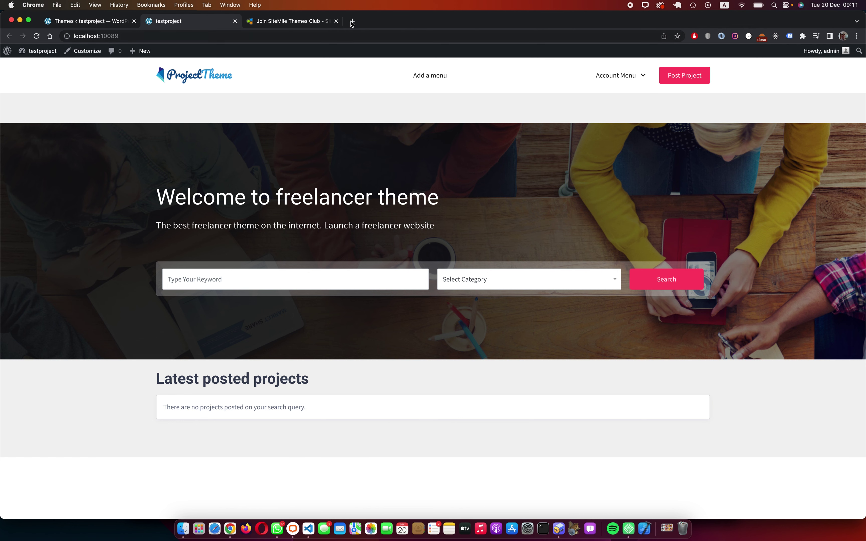
click(315, 22)
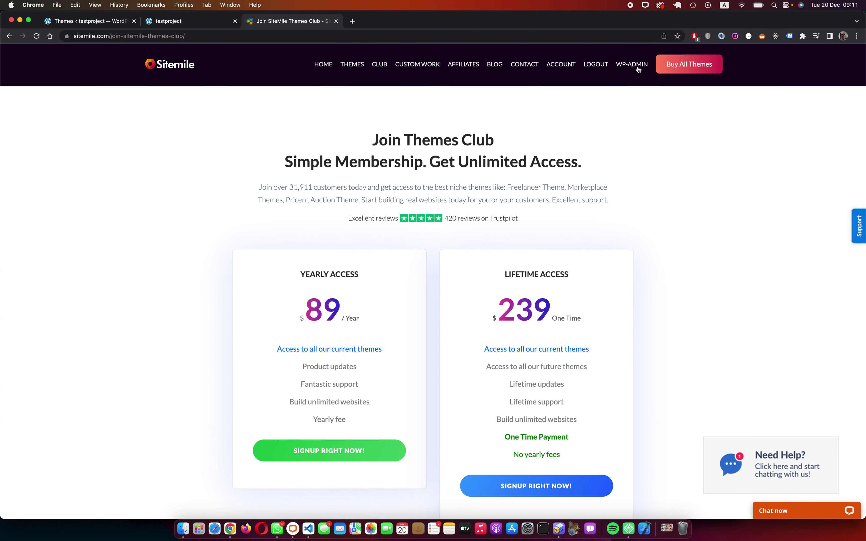
Step: Find and copy the Freelance Marketplace theme's license key on the Sitemile member account page
click(563, 65)
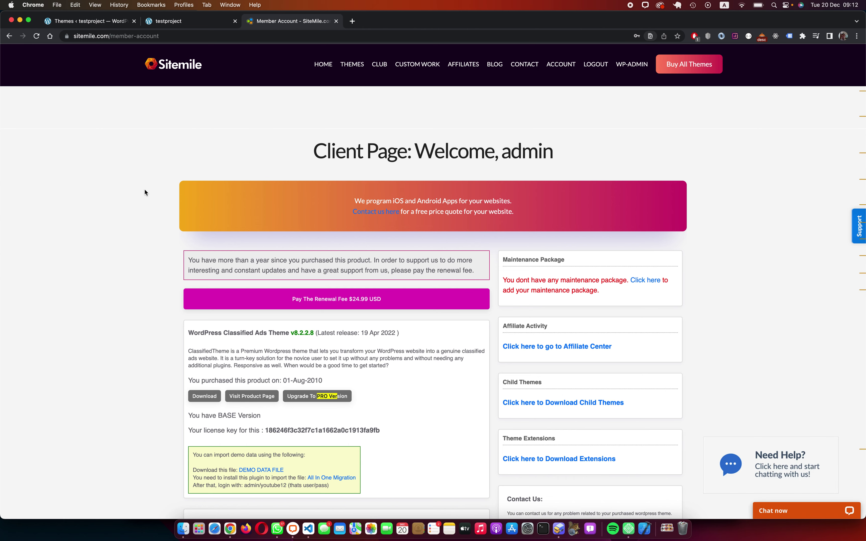
key(super+f)
text(project theme)
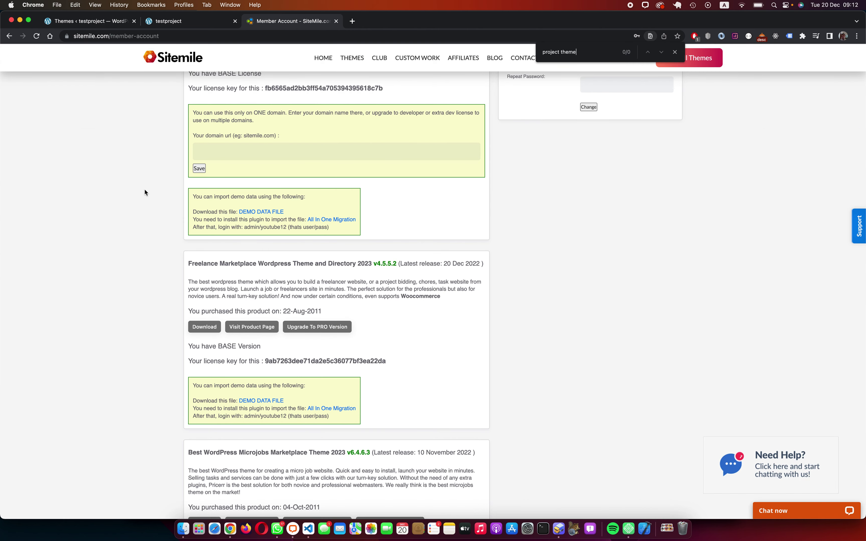
key(super+f)
text(freel)
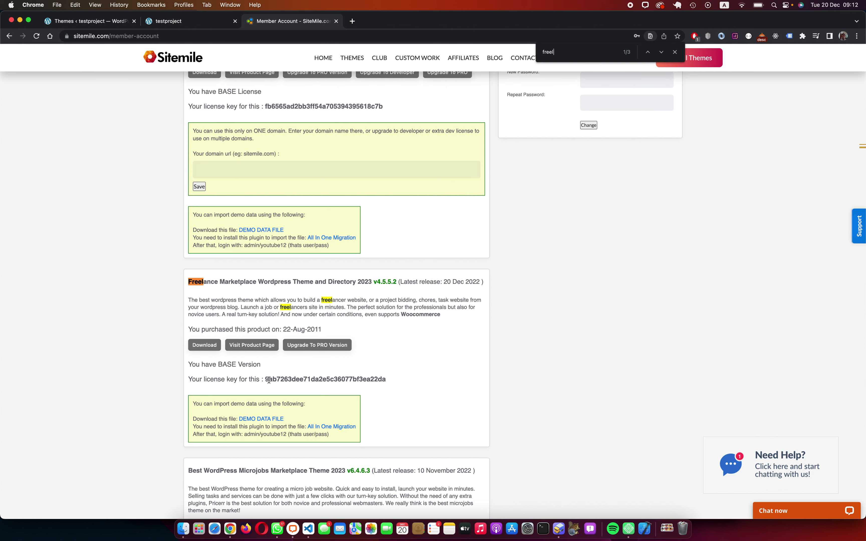
drag(266, 379, 387, 383)
key(super+c)
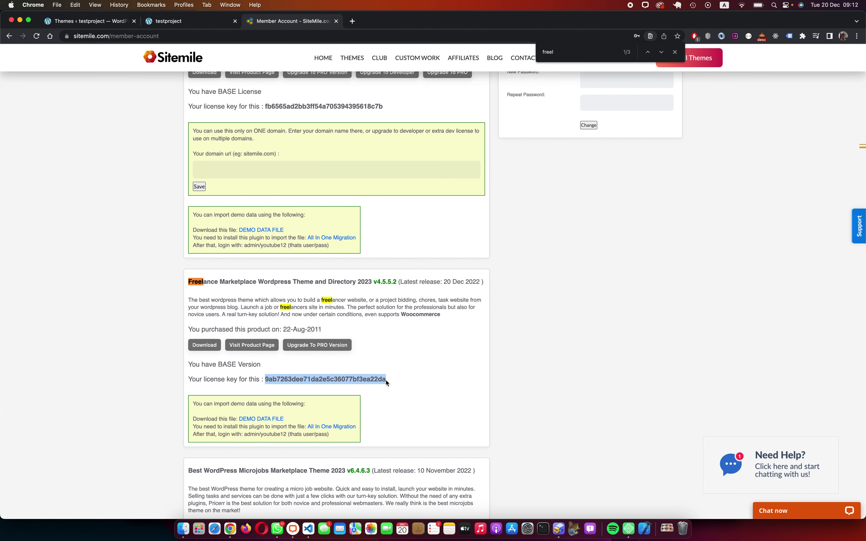
key(Escape)
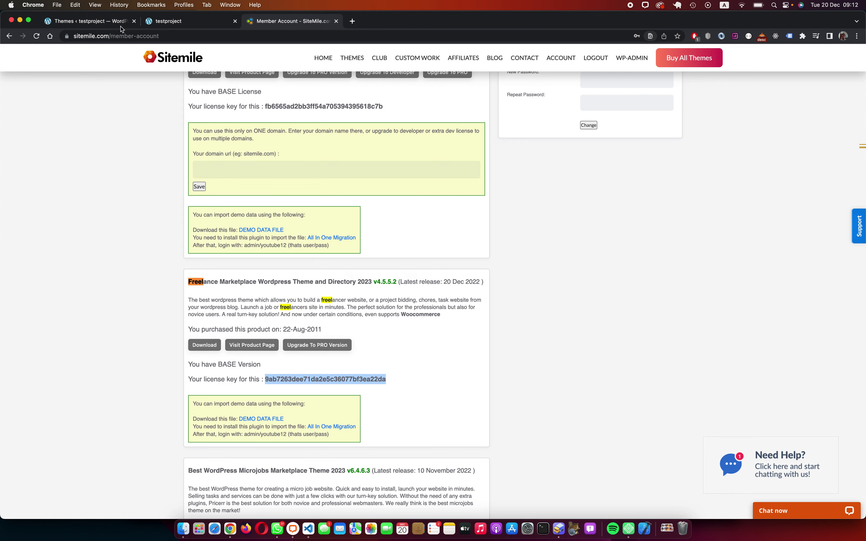
click(121, 22)
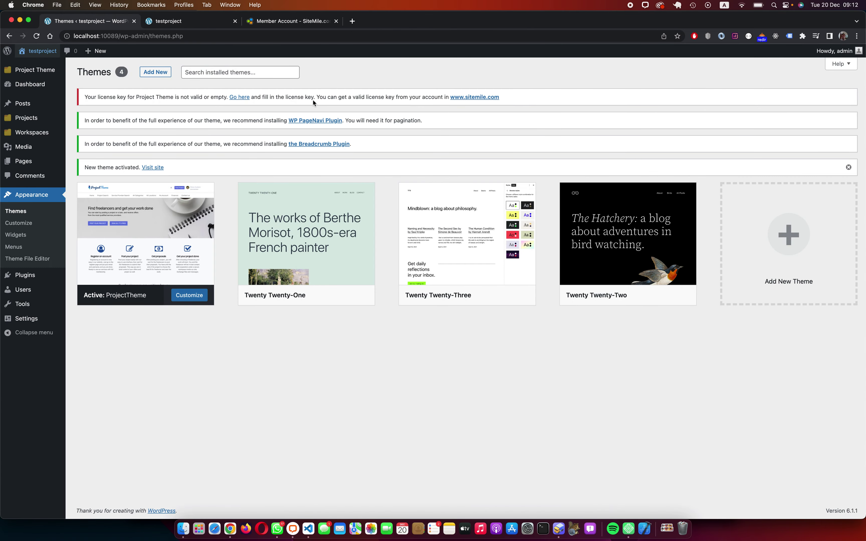
Step: Paste the copied license key into ProjectTheme's License Options and save it
click(245, 98)
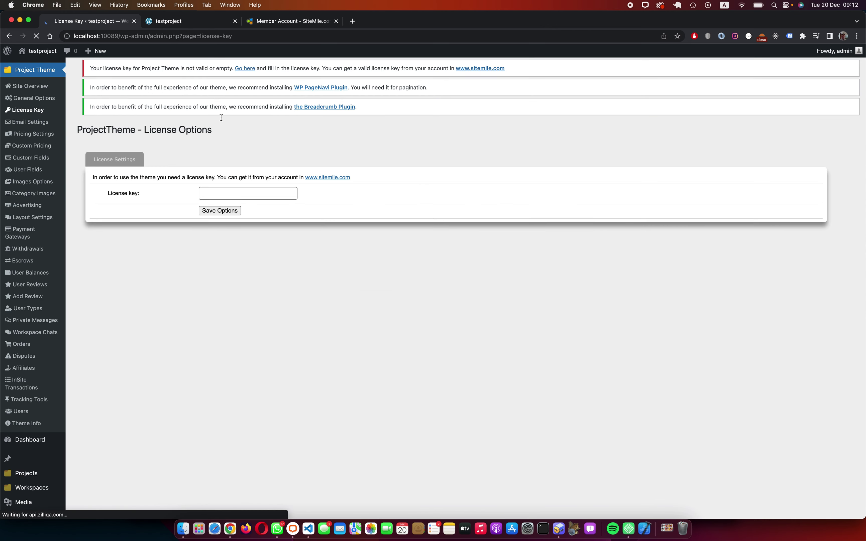
click(234, 207)
key(super+v)
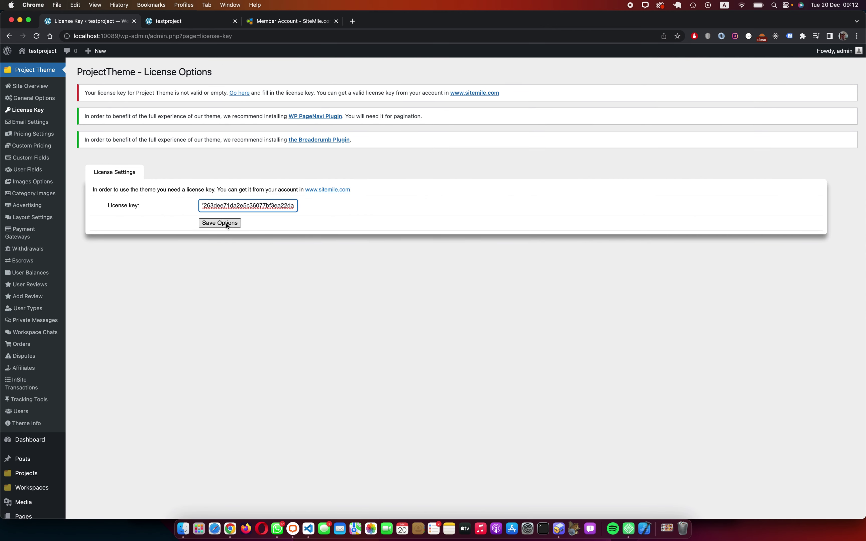
click(227, 223)
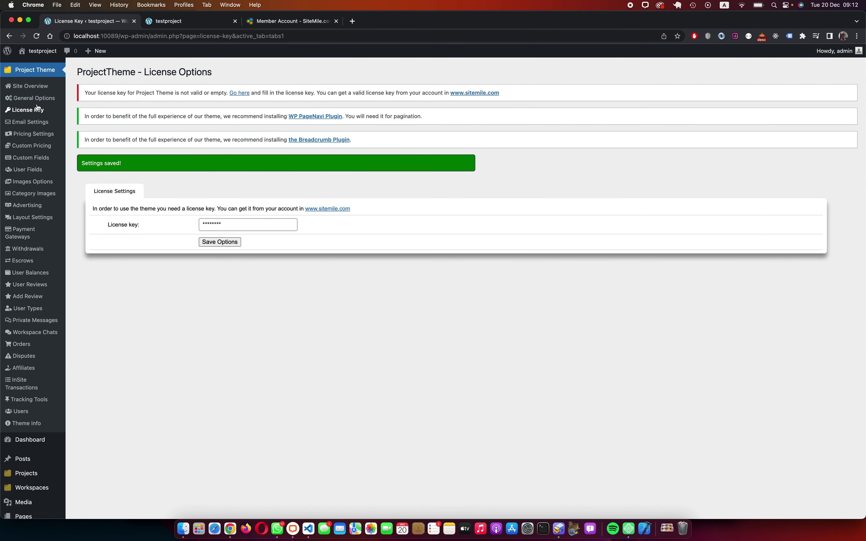
click(35, 110)
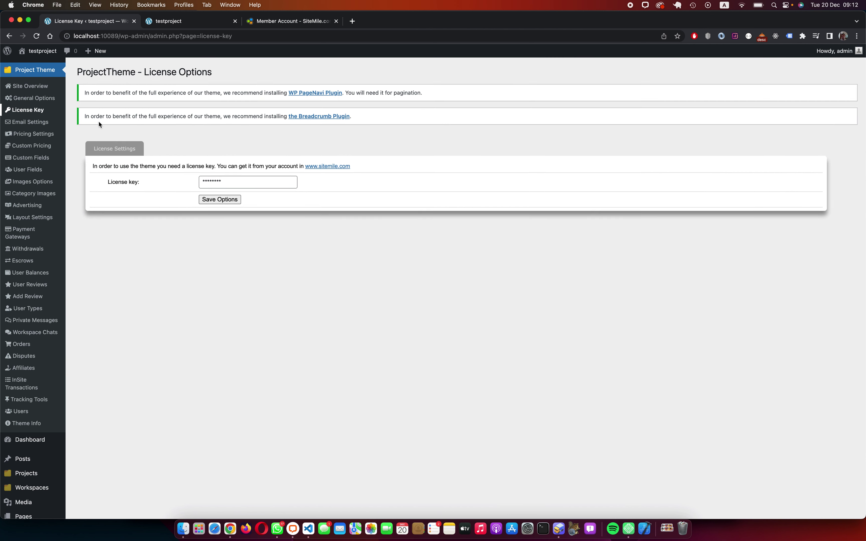
Step: Check the site's front end, then return to the license settings page
click(196, 22)
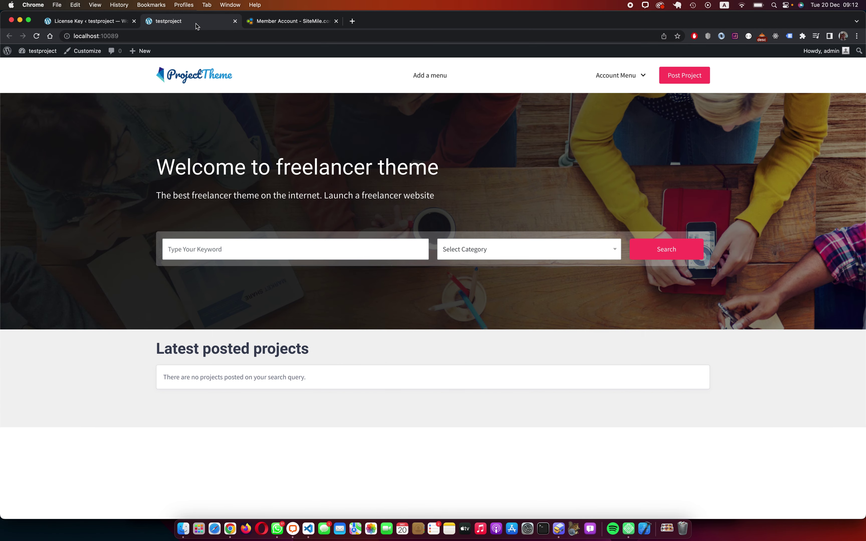
scroll(373, 243, down, 3)
scroll(414, 246, up, 3)
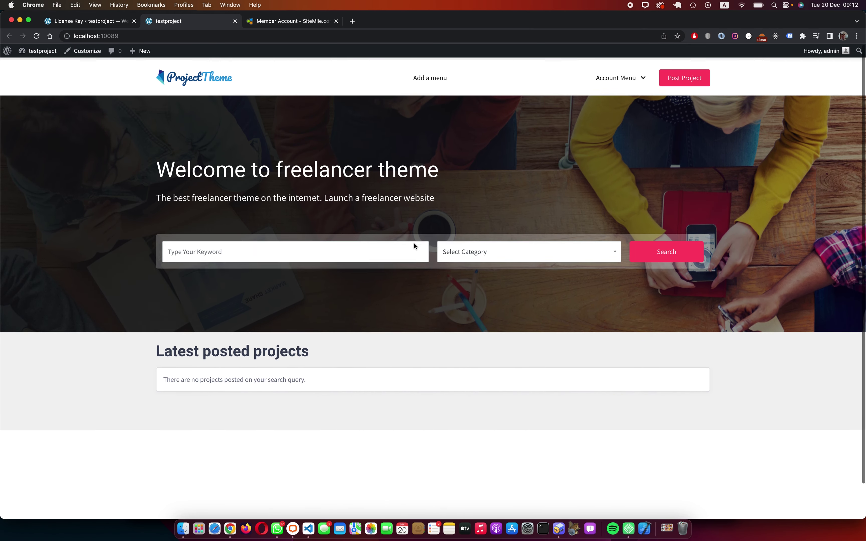
click(82, 22)
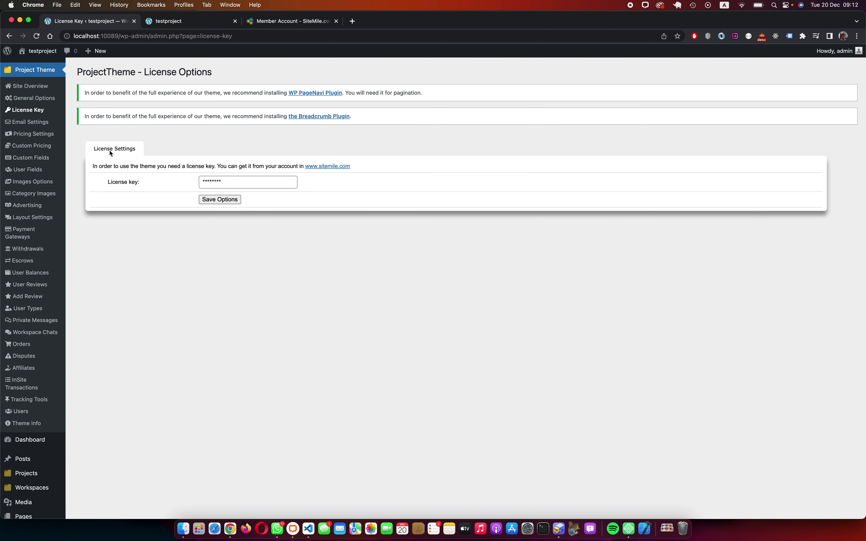
scroll(65, 333, down, 2)
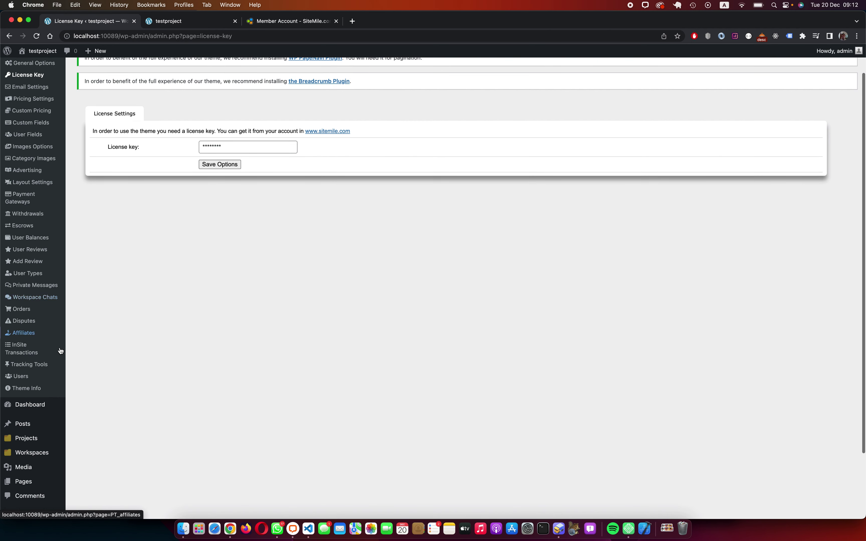
Step: Add Programming under Project Categories, then open Project Locations to add New York
mouse_move(35, 440)
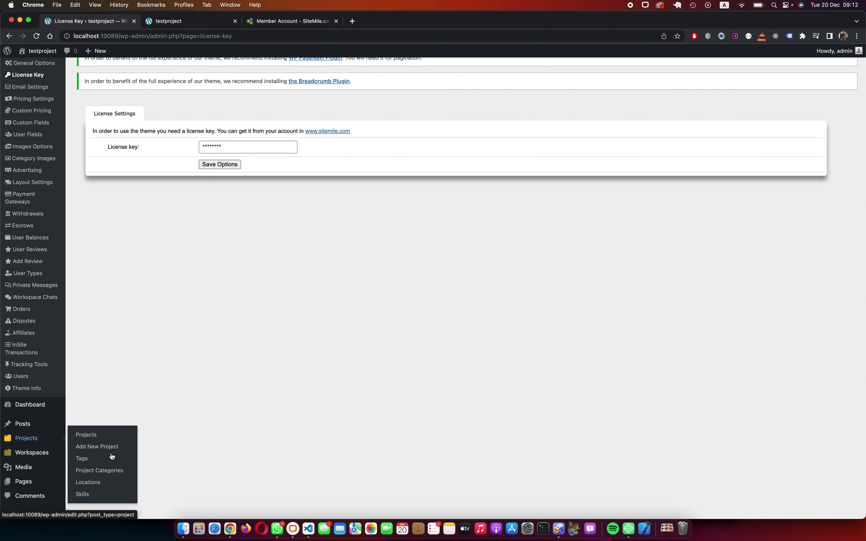
click(99, 470)
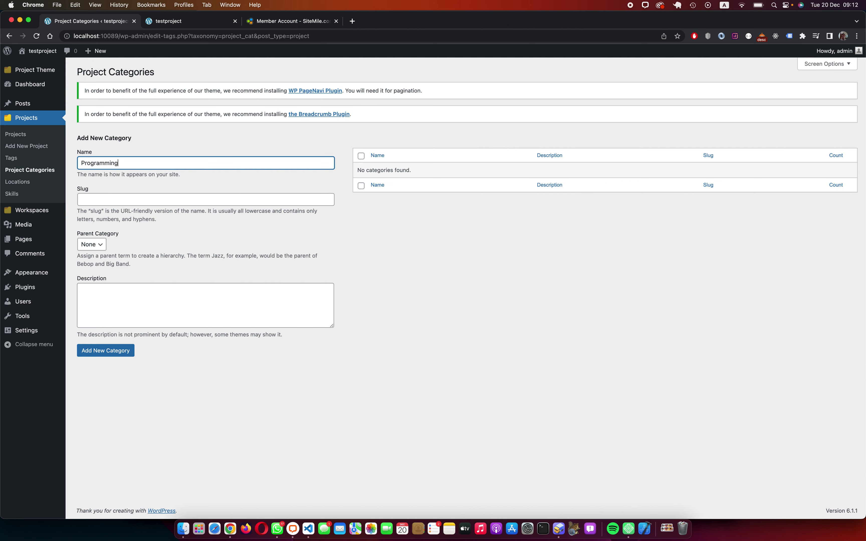
key(Return)
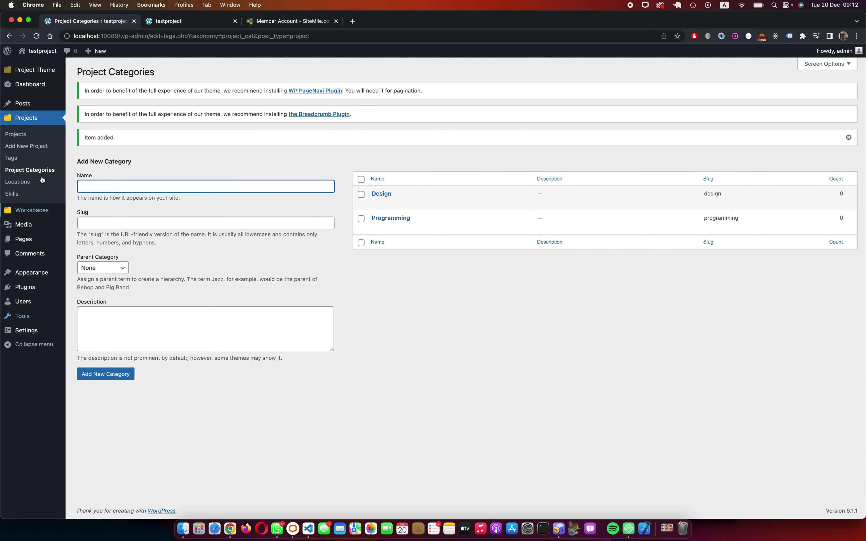
click(25, 182)
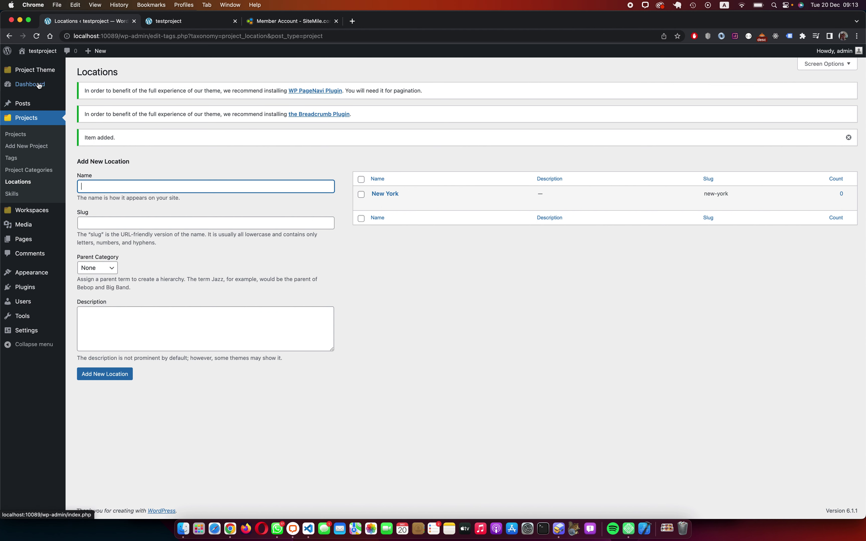
mouse_move(62, 75)
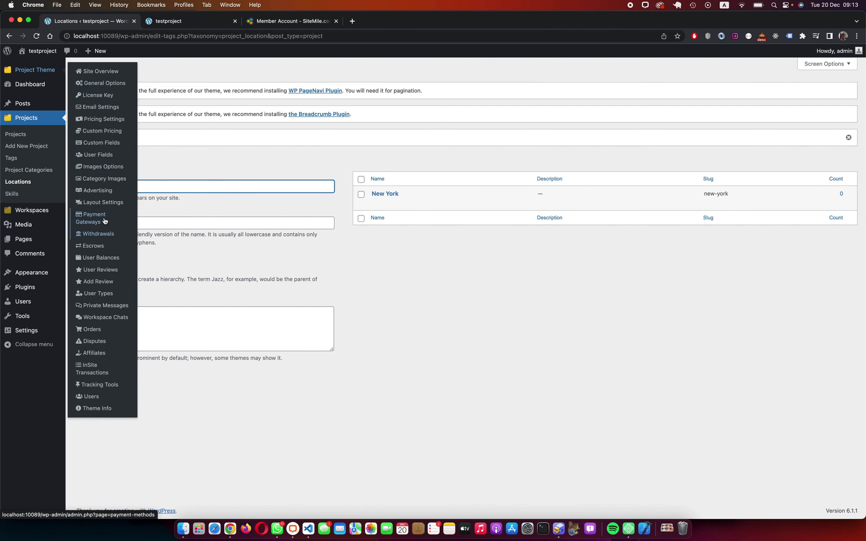
Step: In Pricing Settings > Project Budgets, set Project Budget to Free Input Box and save
click(107, 123)
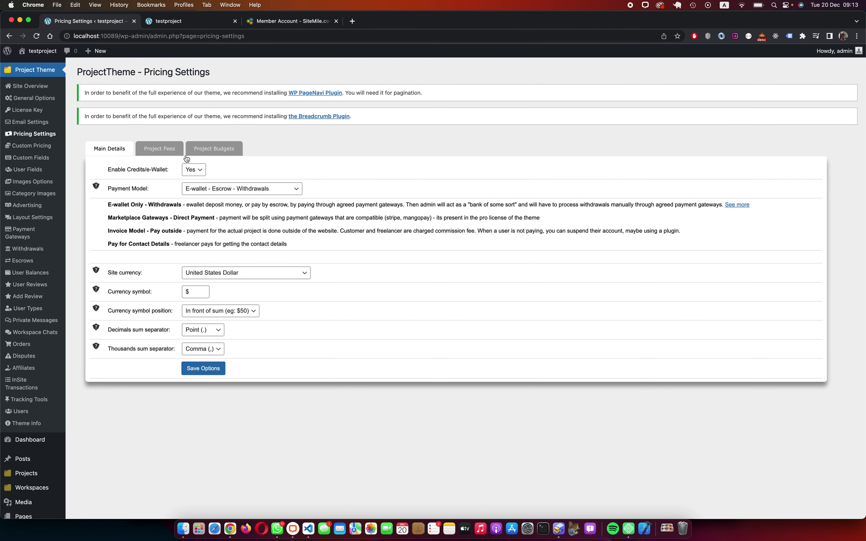
click(155, 149)
click(206, 148)
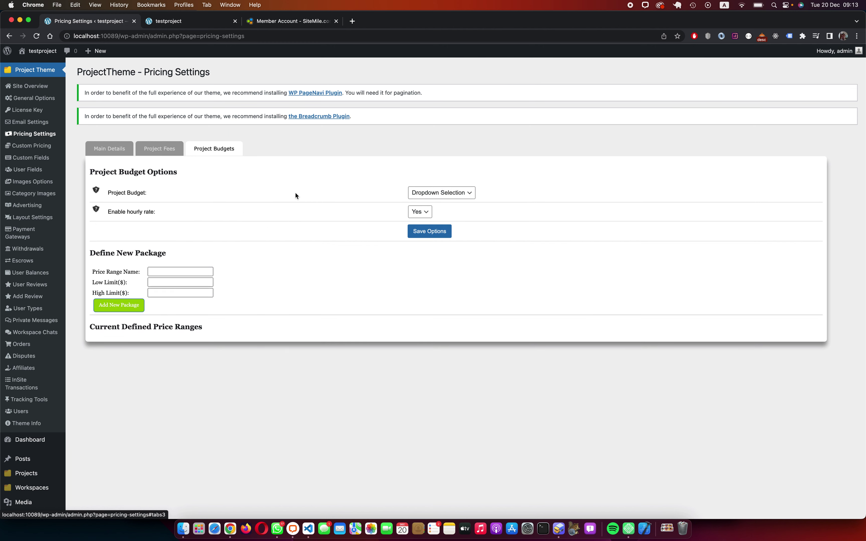
click(420, 197)
click(435, 206)
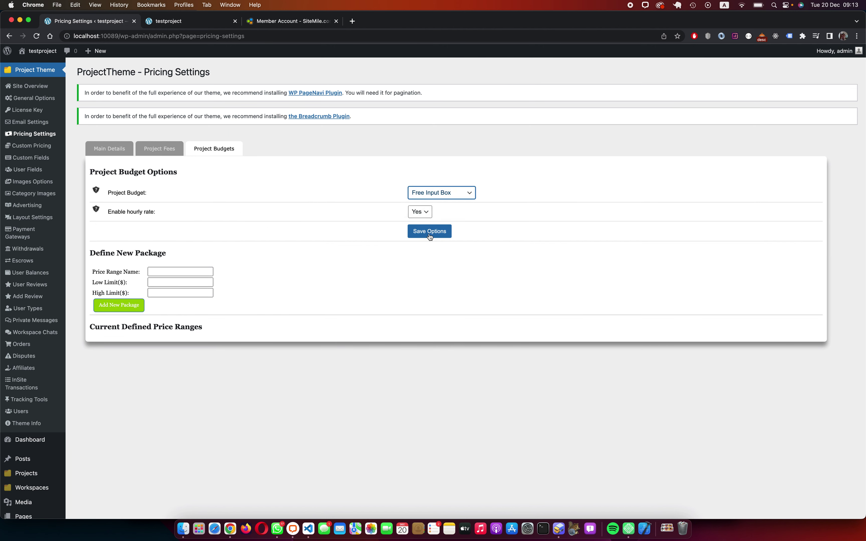
click(429, 232)
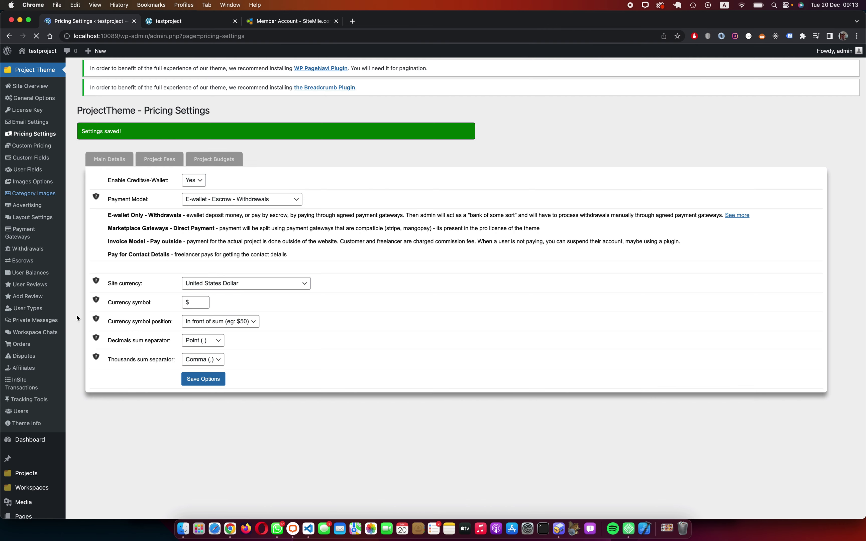
scroll(40, 387, down, 5)
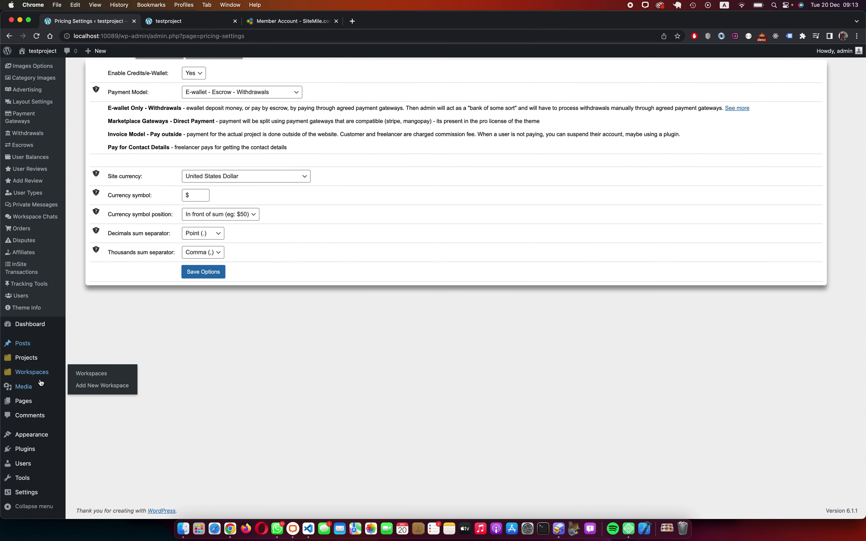
Step: Upload ProjectTheme_contests.1.2.1.zip from wp-content/plugins, install it and activate the plugin
mouse_move(36, 387)
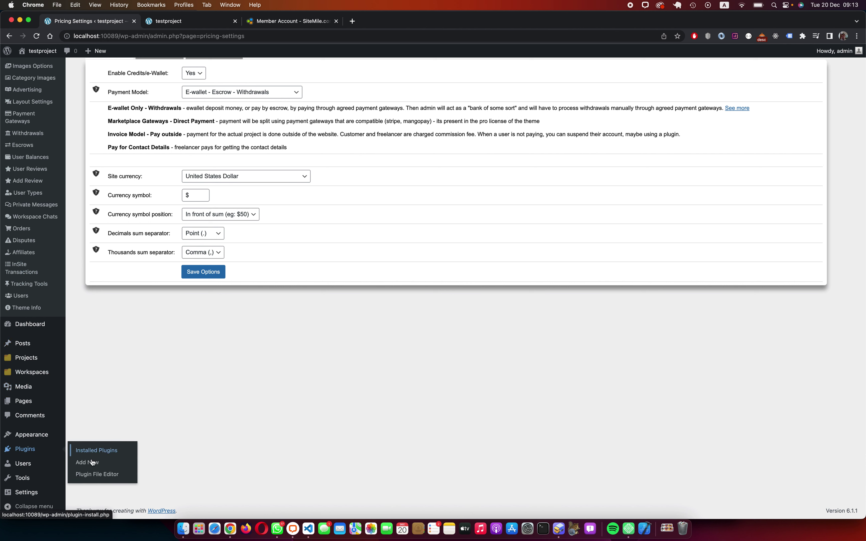
click(91, 463)
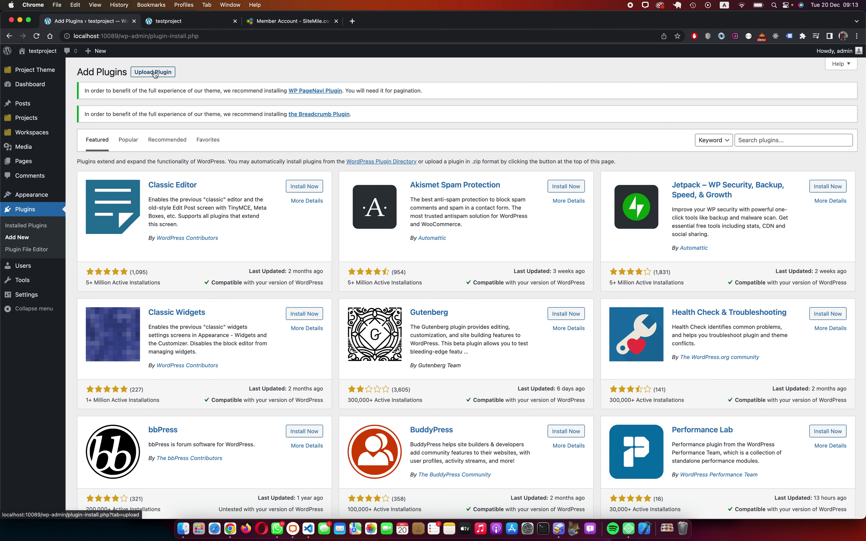
click(157, 76)
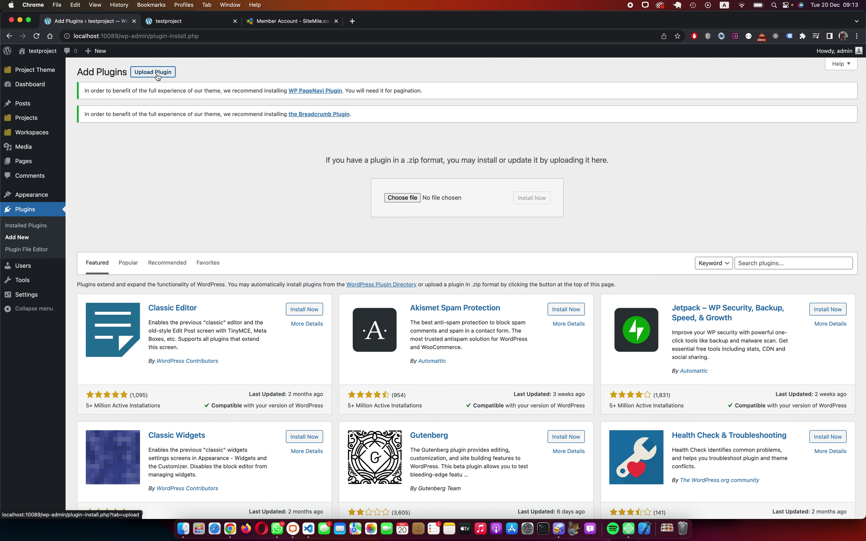
click(389, 199)
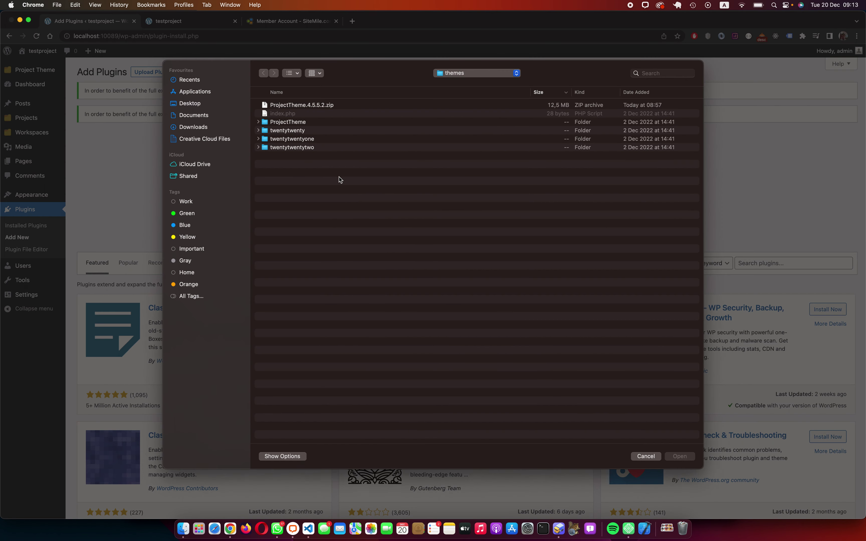
key(super+Up)
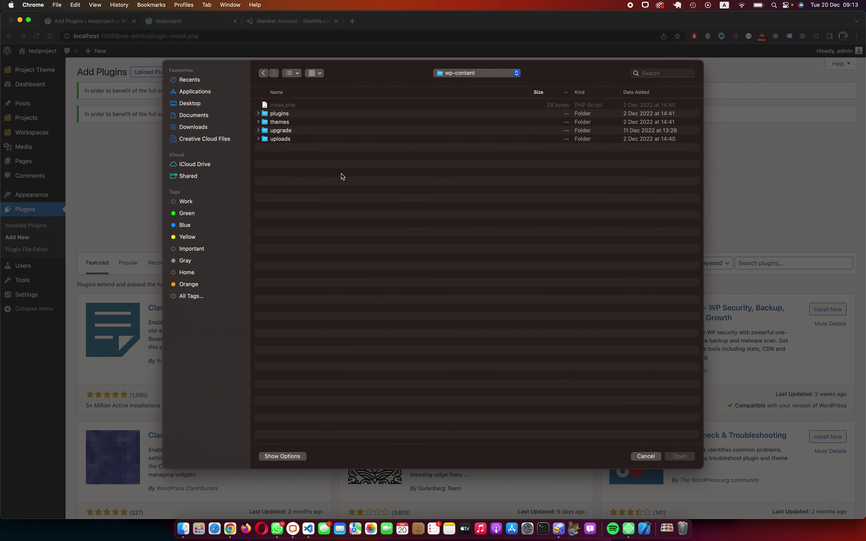
double_click(287, 114)
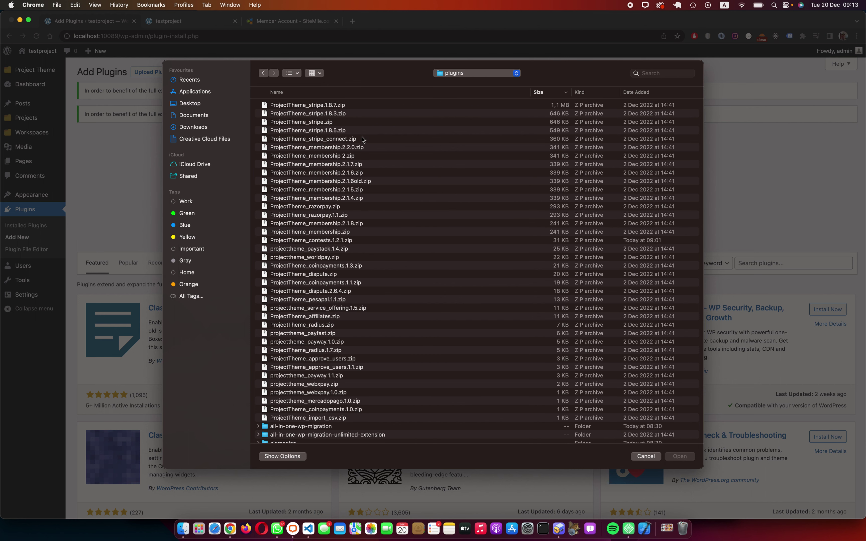
click(649, 95)
double_click(343, 105)
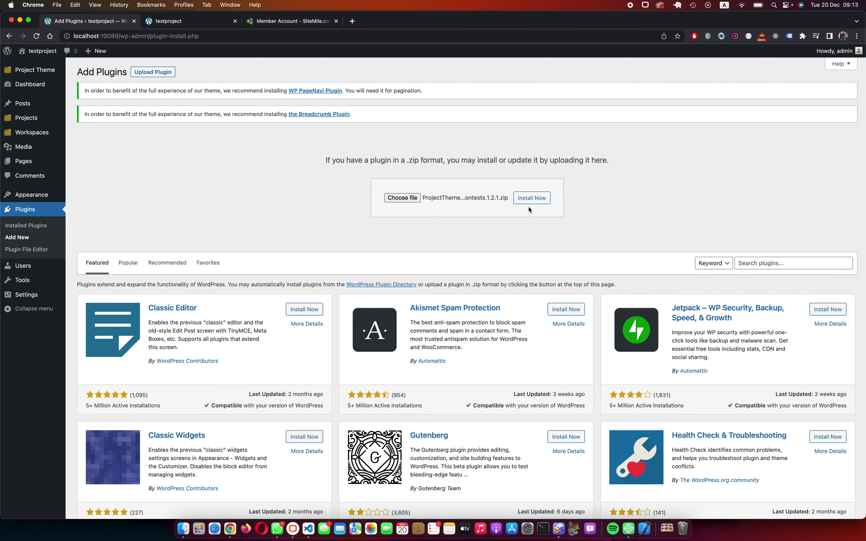
click(527, 203)
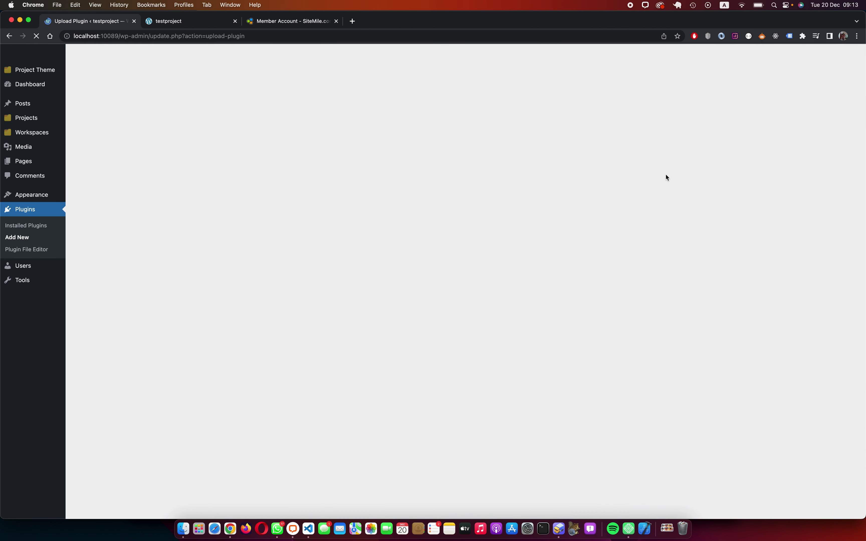
click(113, 209)
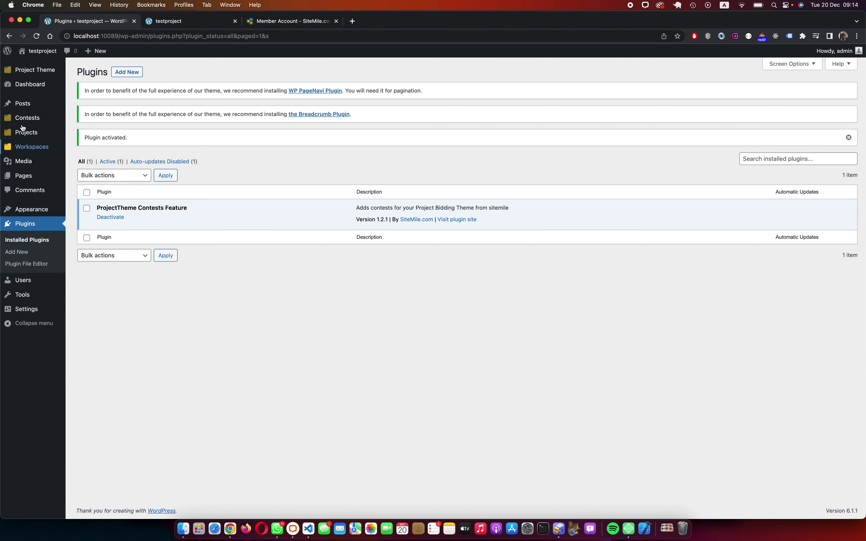
Step: Add Programming (typed 'Prigramming') and Design as contest categories
mouse_move(27, 120)
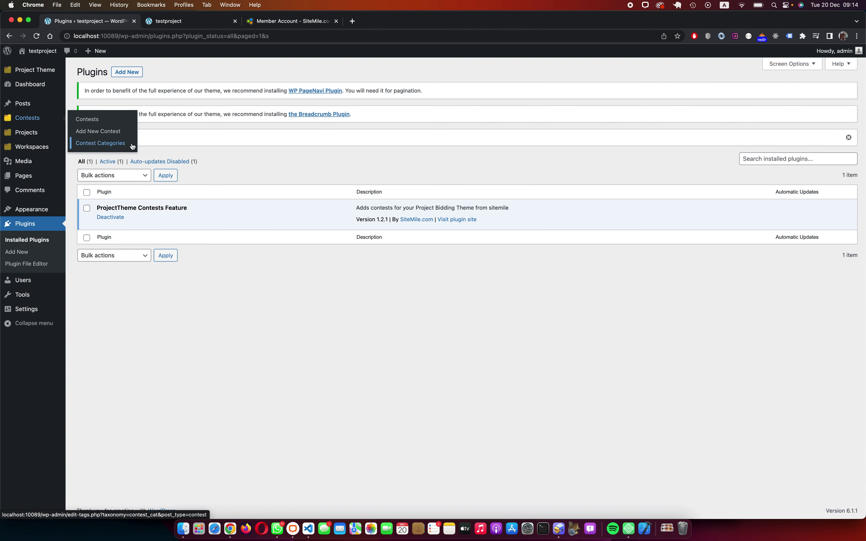
click(107, 144)
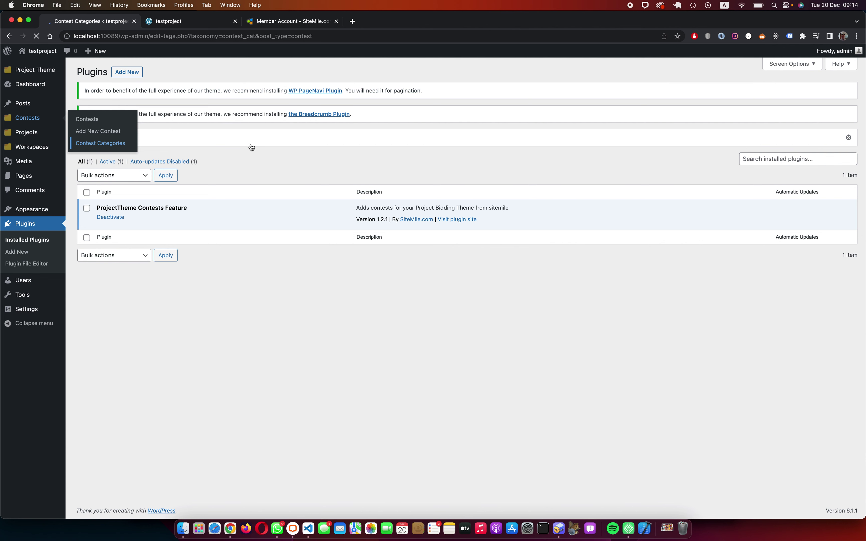
click(209, 149)
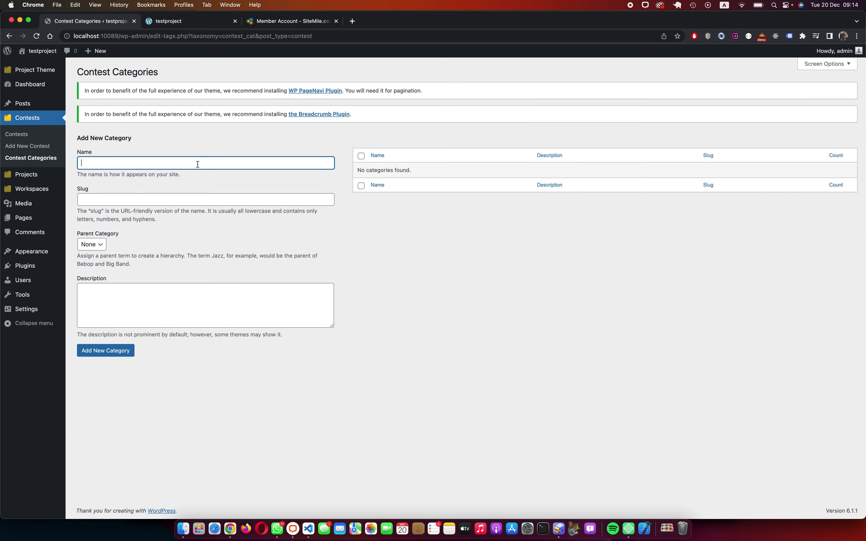
text(Prigramming)
key(Return)
text(Design)
key(Return)
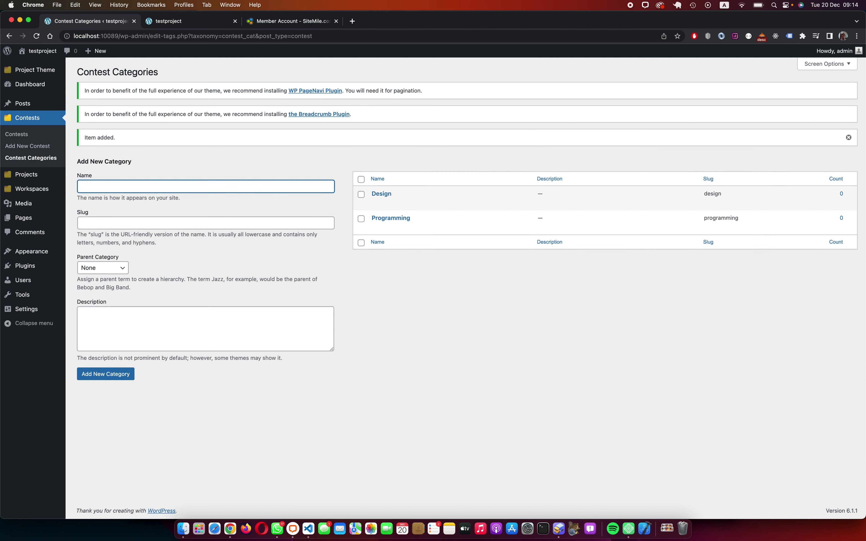
Step: Visit the public site, then go back to the Contest Categories page
click(44, 53)
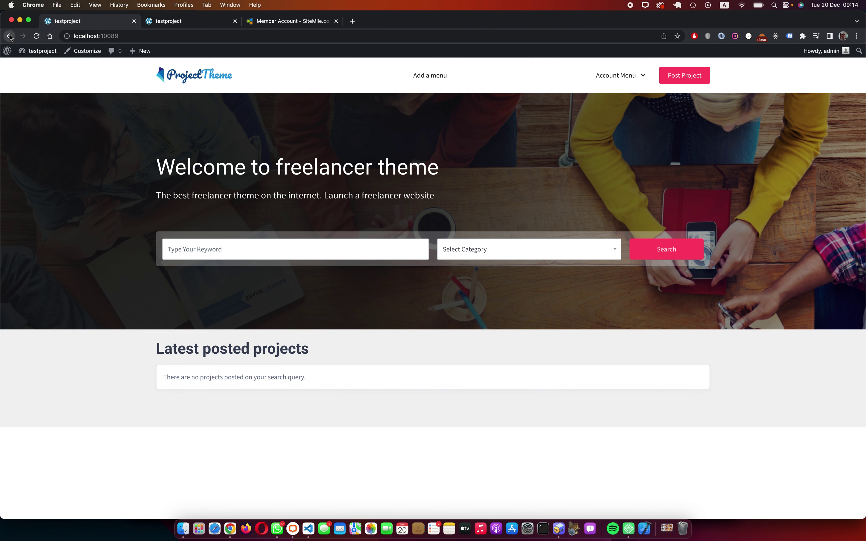
click(9, 36)
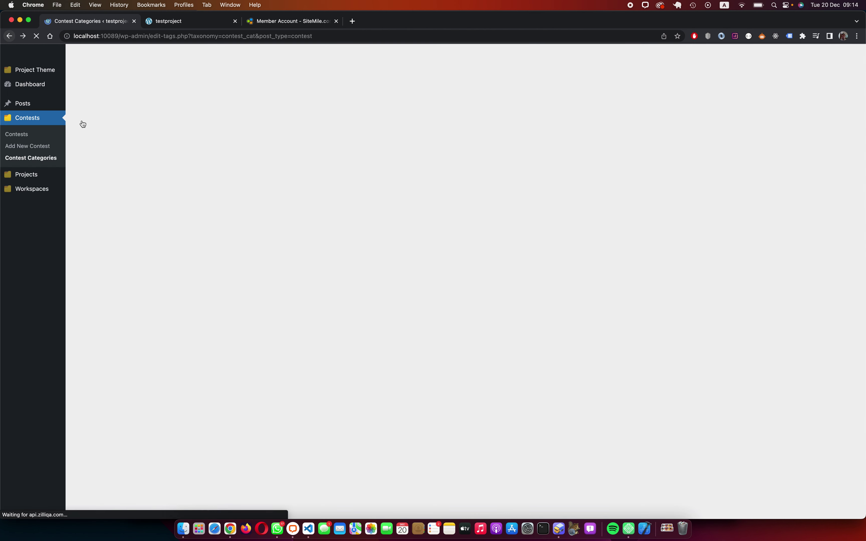
mouse_move(11, 70)
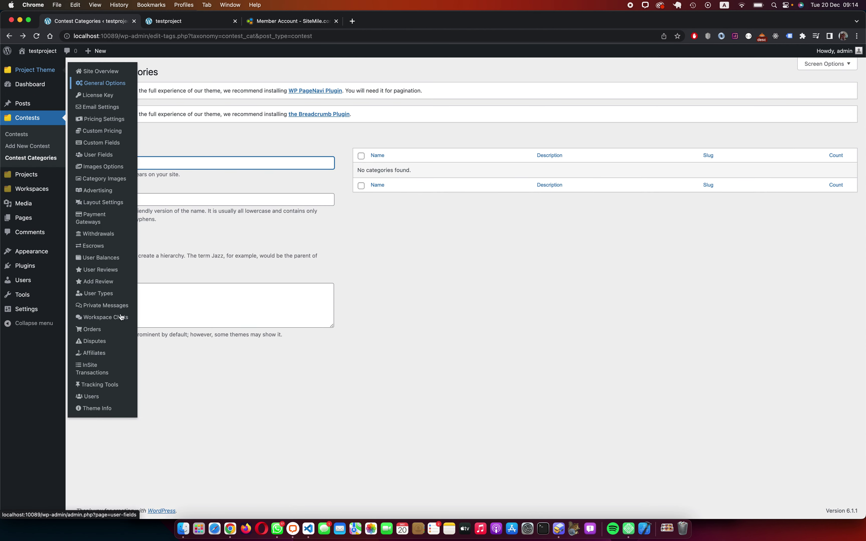
Step: Add 10000 credits to admin under User Balances, reaching 10,000.00$, then visit the site
click(90, 396)
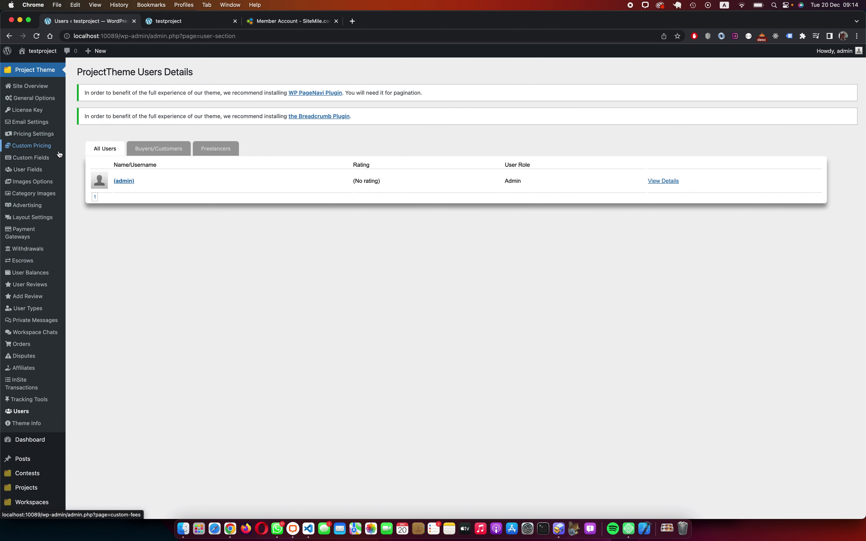
click(37, 274)
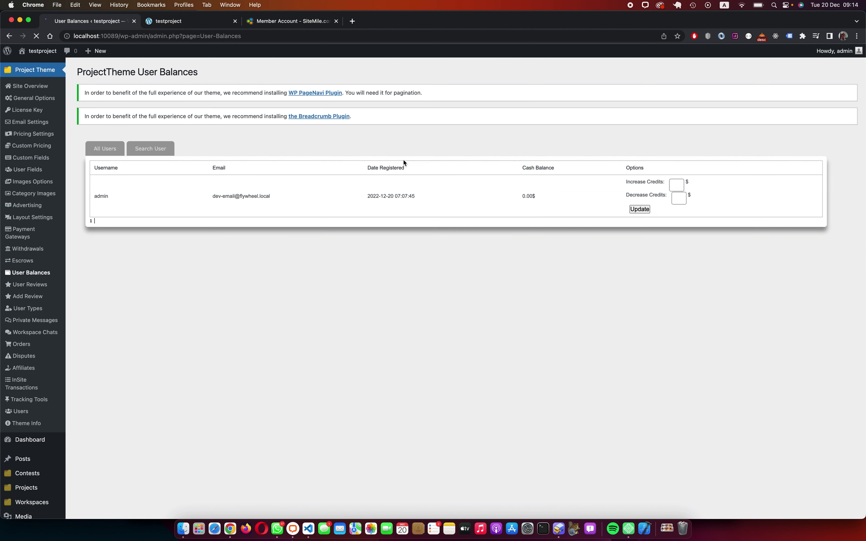
click(677, 186)
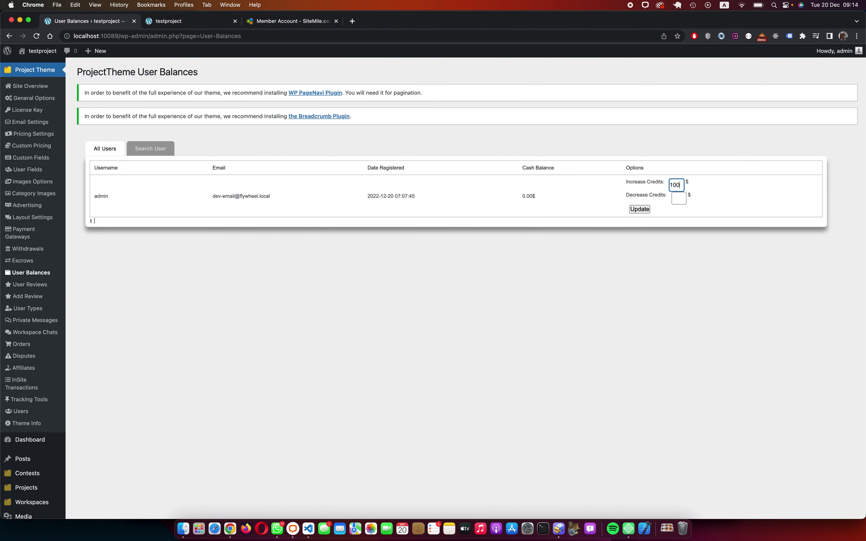
text(10000)
click(640, 209)
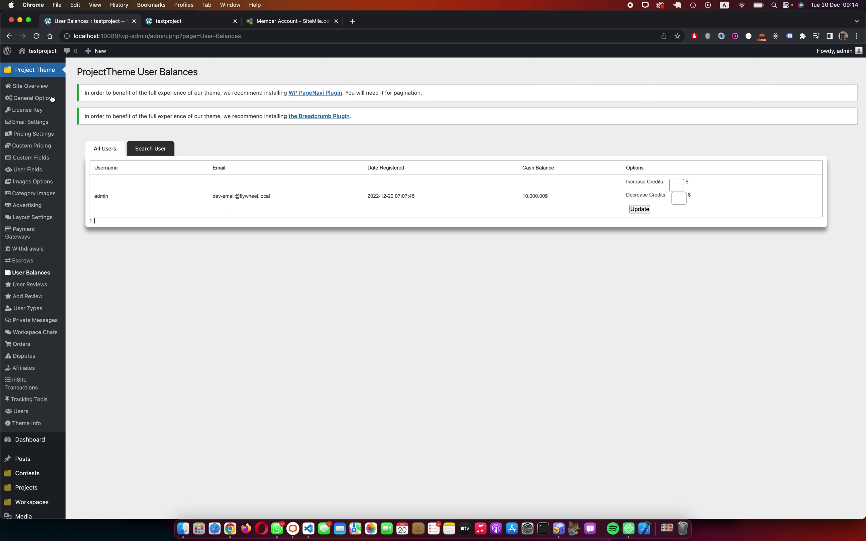
click(40, 53)
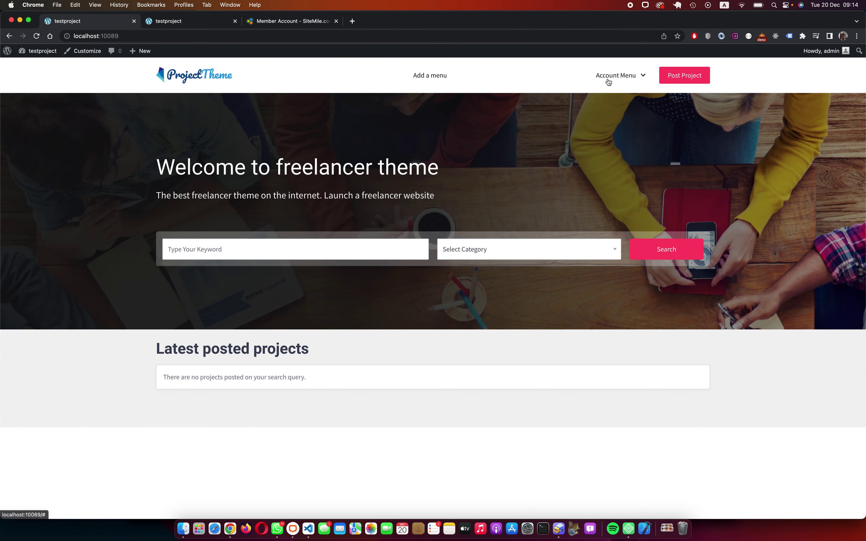
Step: Go to localhost:10089/my-account to see the dashboard with the 10,000$ balance
click(197, 35)
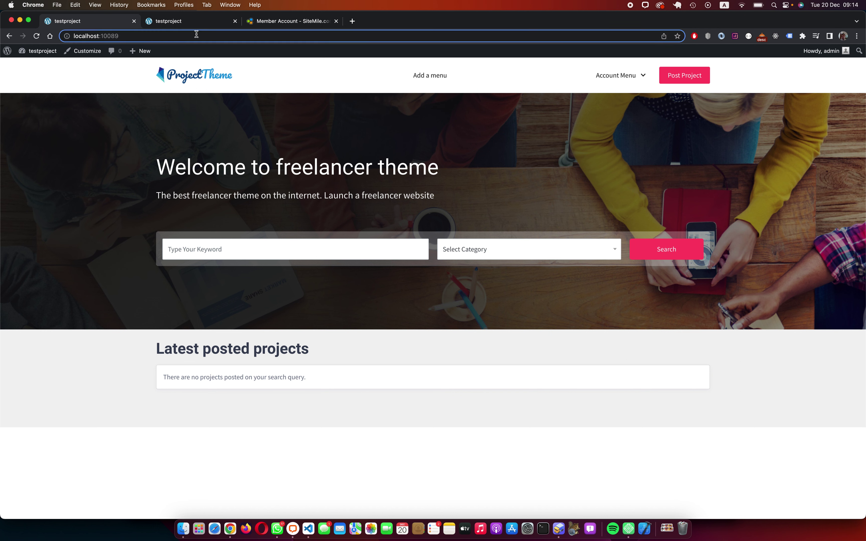
text(/w)
key(BackSpace)
key(BackSpace)
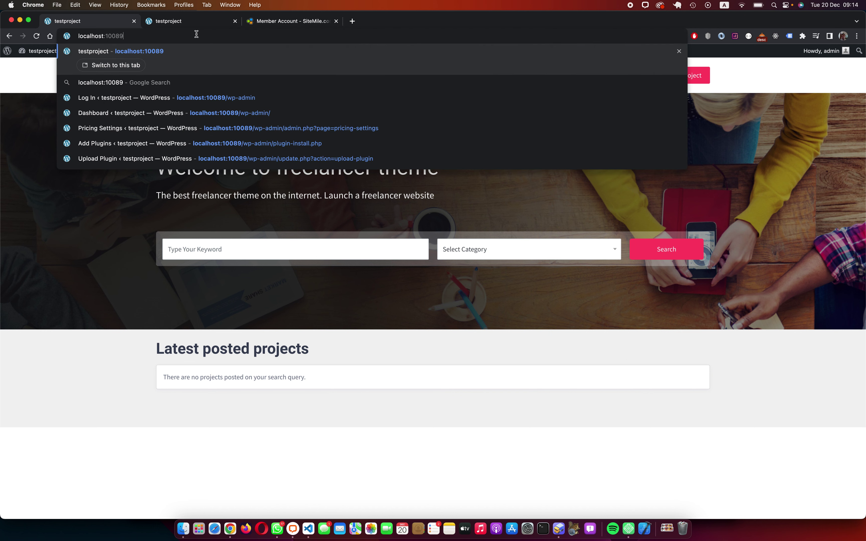
text(/my-accoun)
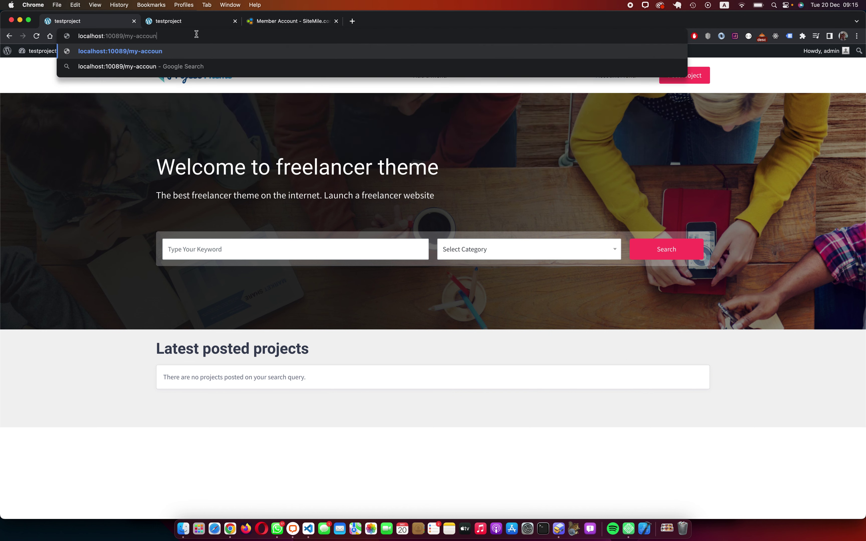
text(t)
key(Return)
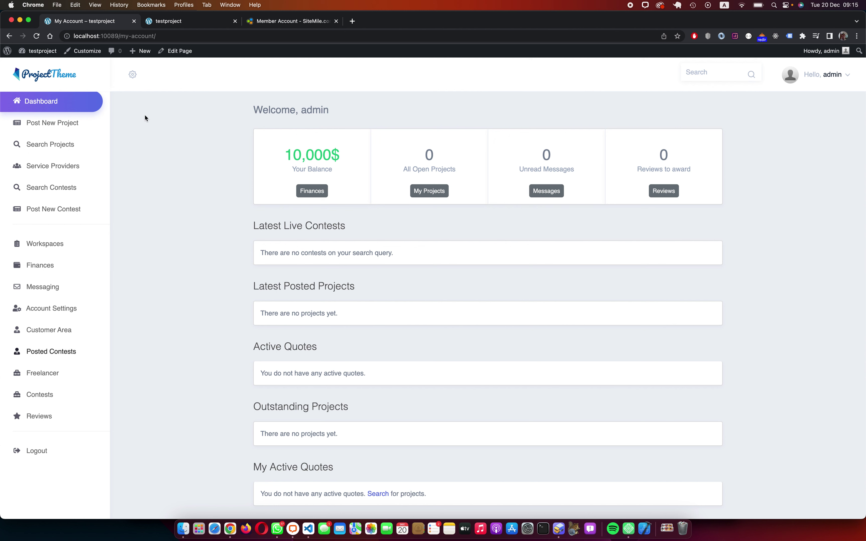
Step: Check the empty Search Contests page in a new tab, then start a new contest from My Account
super+click(62, 193)
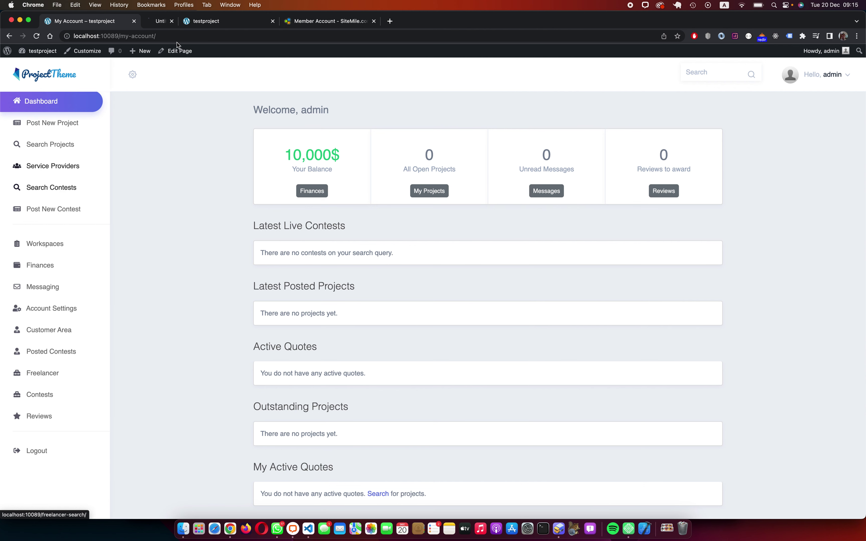
click(168, 22)
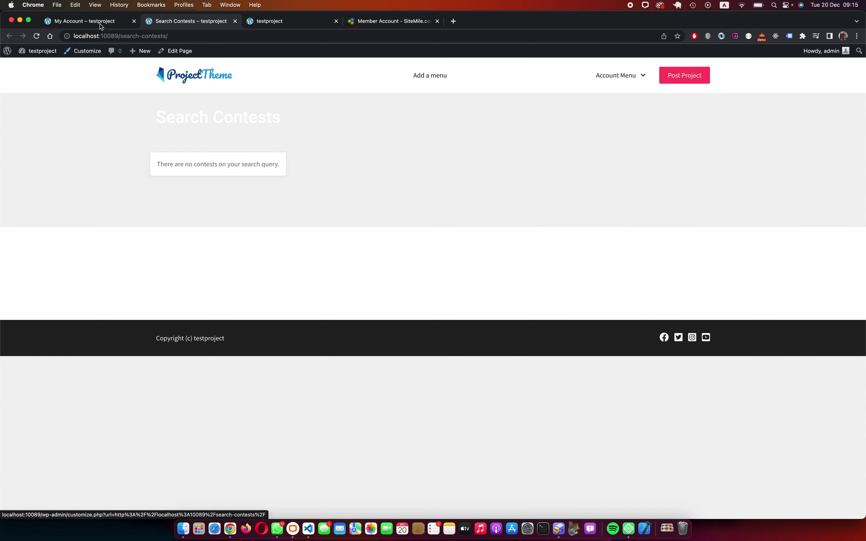
click(96, 22)
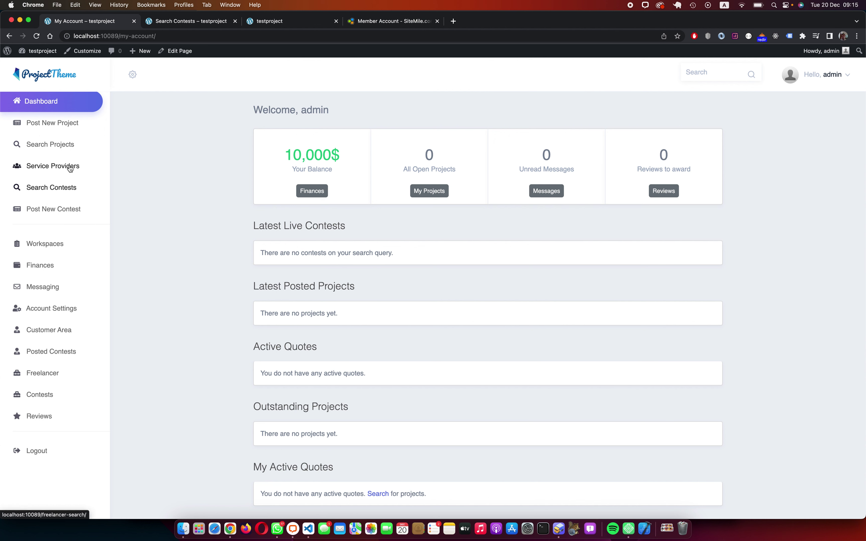
click(71, 210)
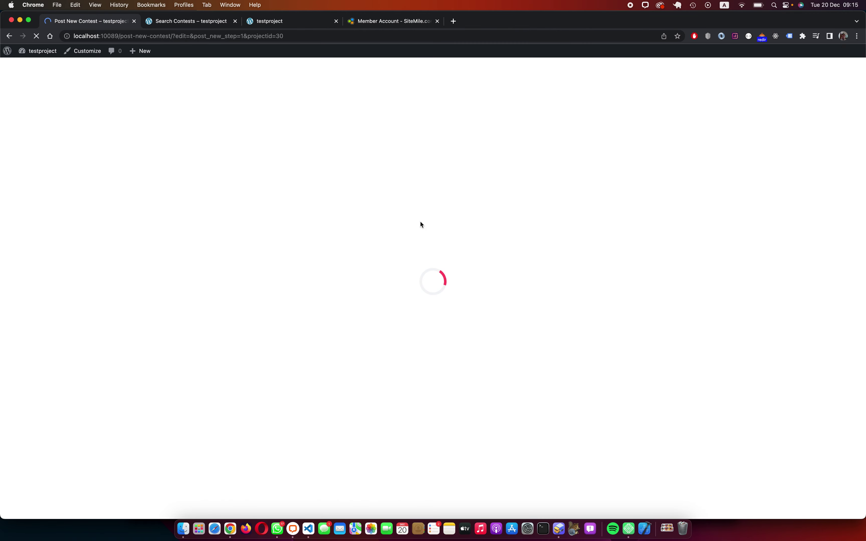
Step: Leave the contest form and switch to the site's front page tab
scroll(229, 211, down, 1)
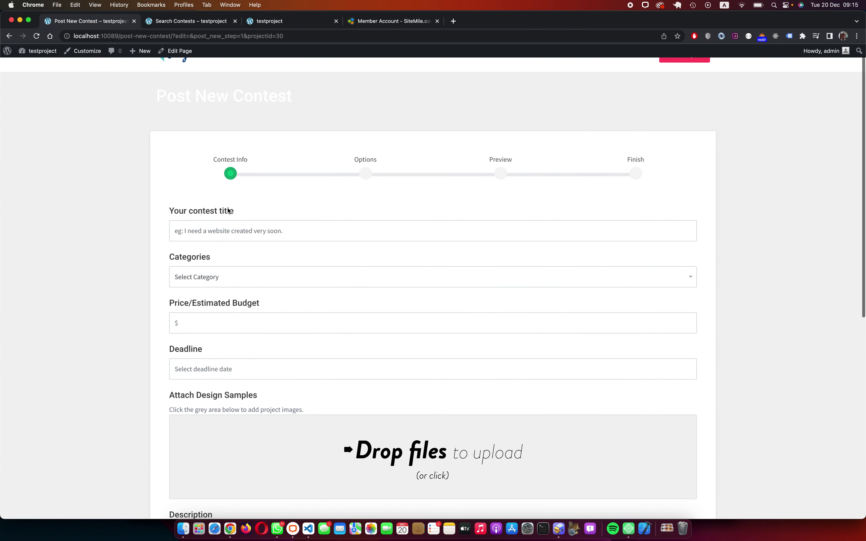
triple_click(312, 105)
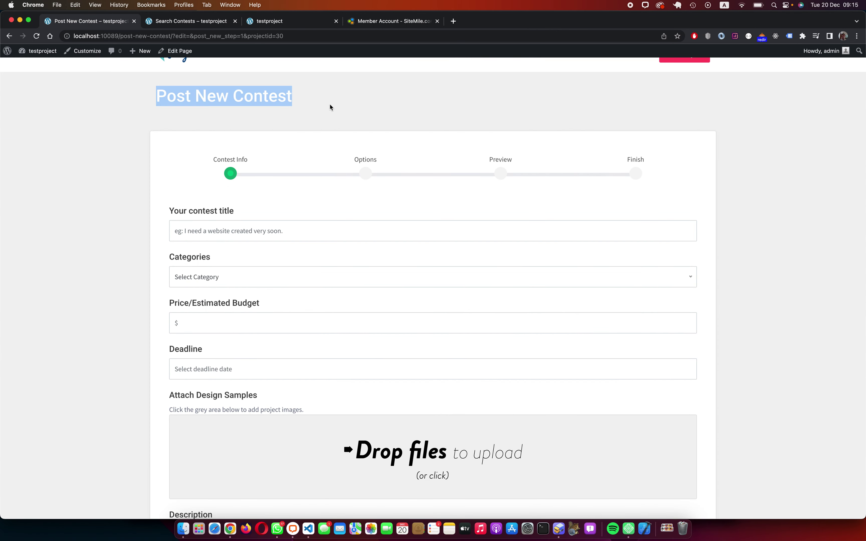
click(299, 104)
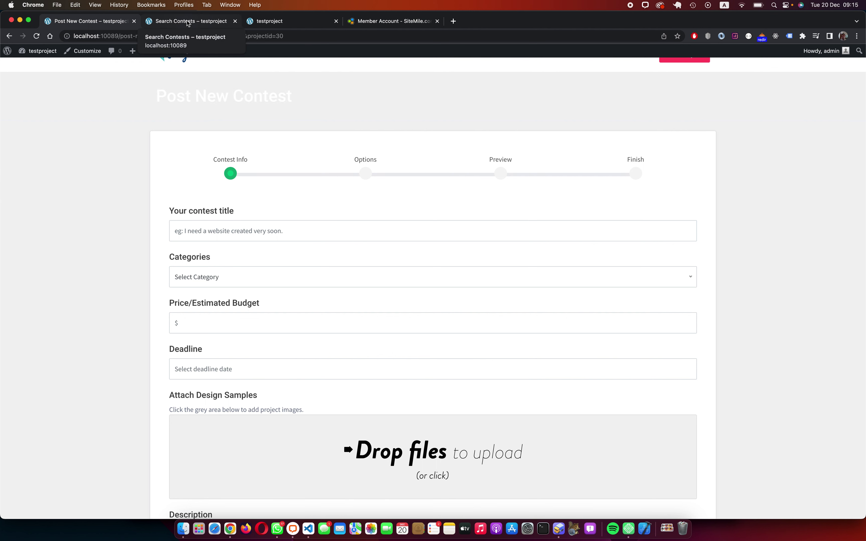
click(188, 22)
click(279, 25)
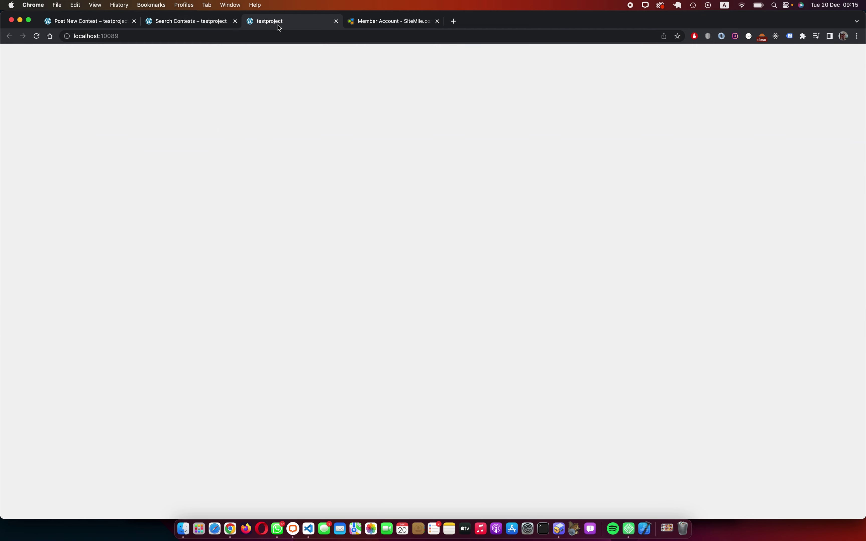
Step: Open localhost:10089/wp-admin in that tab to reach the admin dashboard
click(164, 36)
click(164, 36)
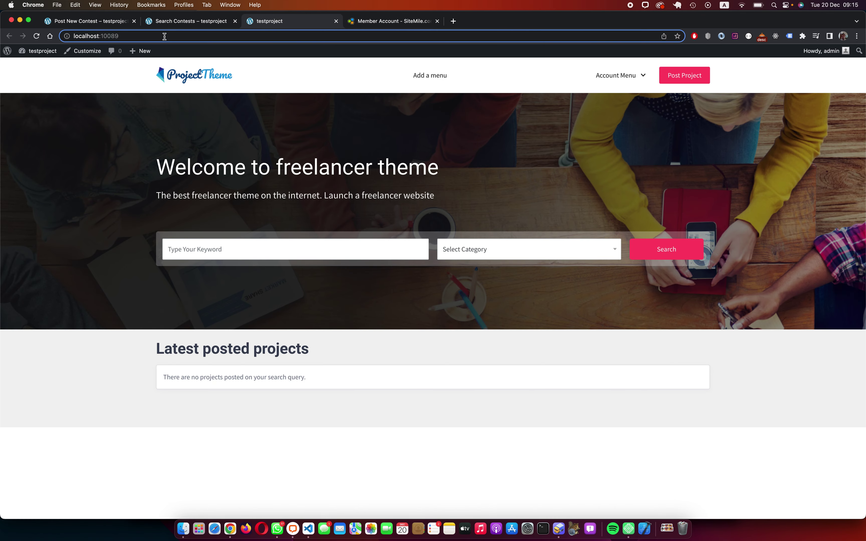
text(/wp-admin)
key(Return)
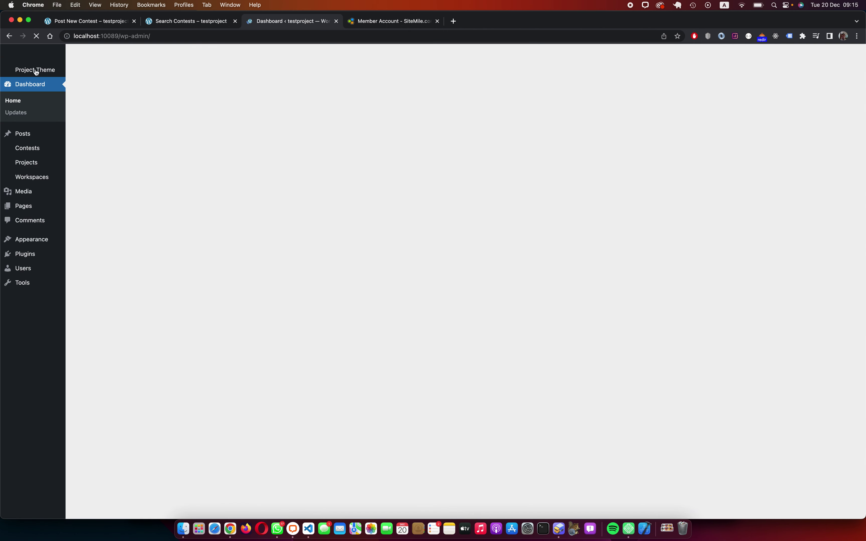
mouse_move(33, 71)
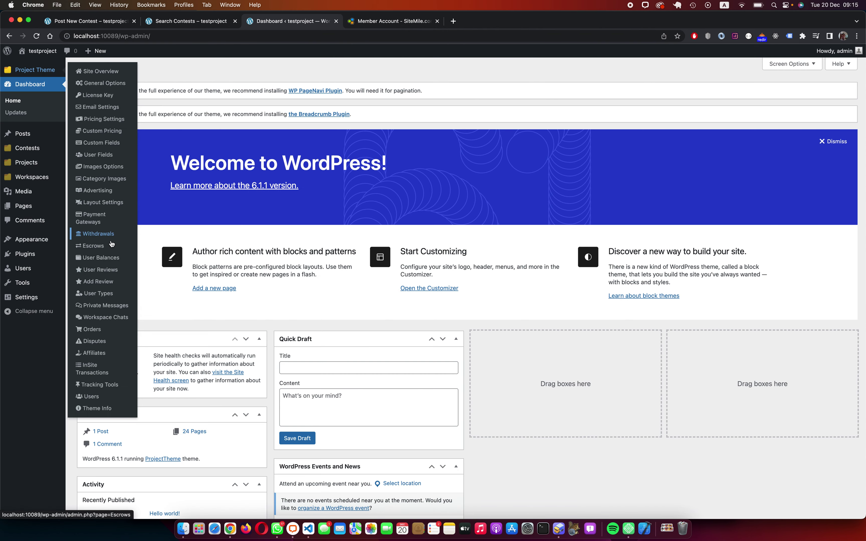
Step: Set the PT Page Template #1 header background to solid 333333 in Layout Settings > Page Templates
click(104, 205)
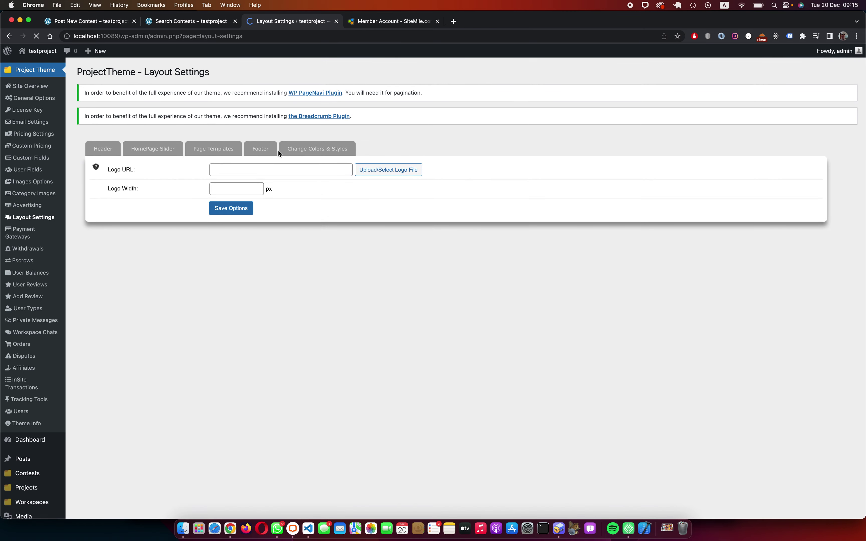
click(220, 149)
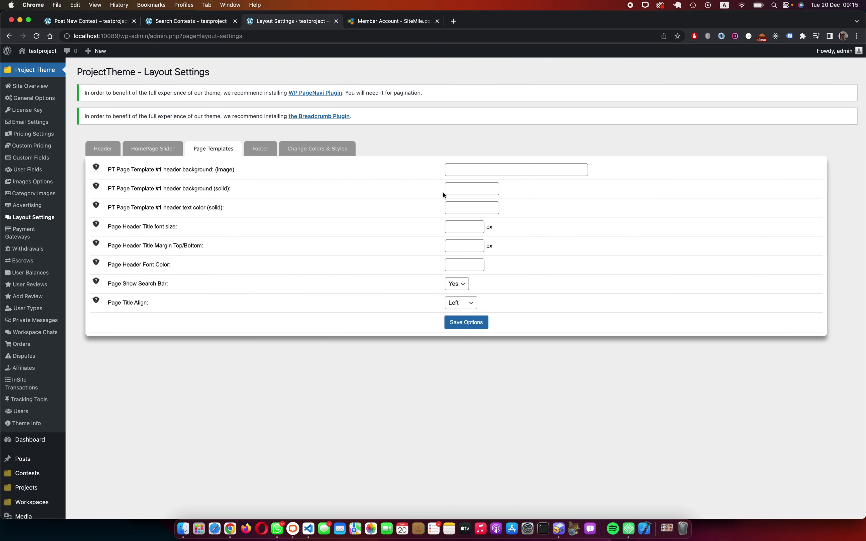
click(458, 187)
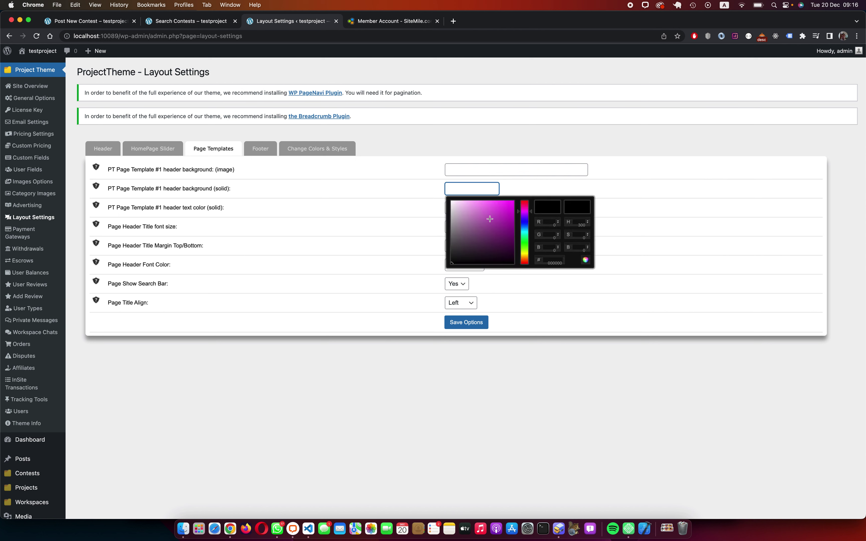
drag(462, 237, 452, 254)
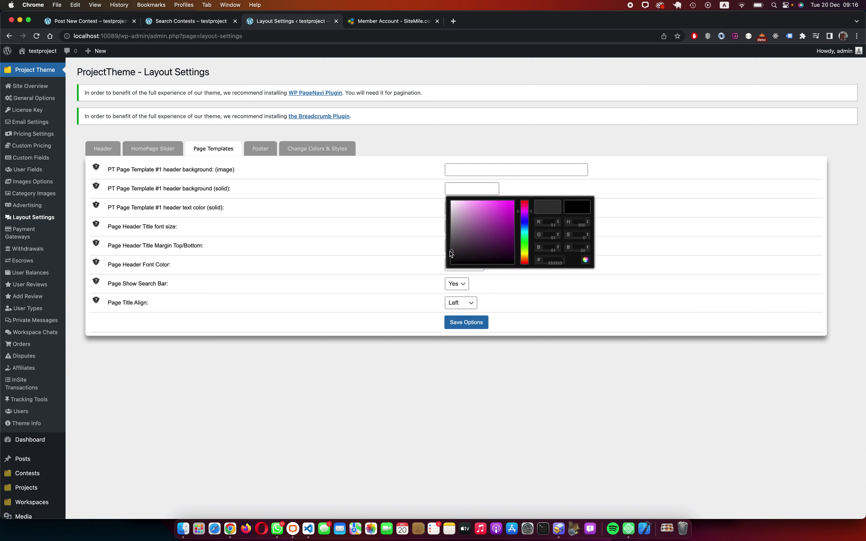
click(597, 269)
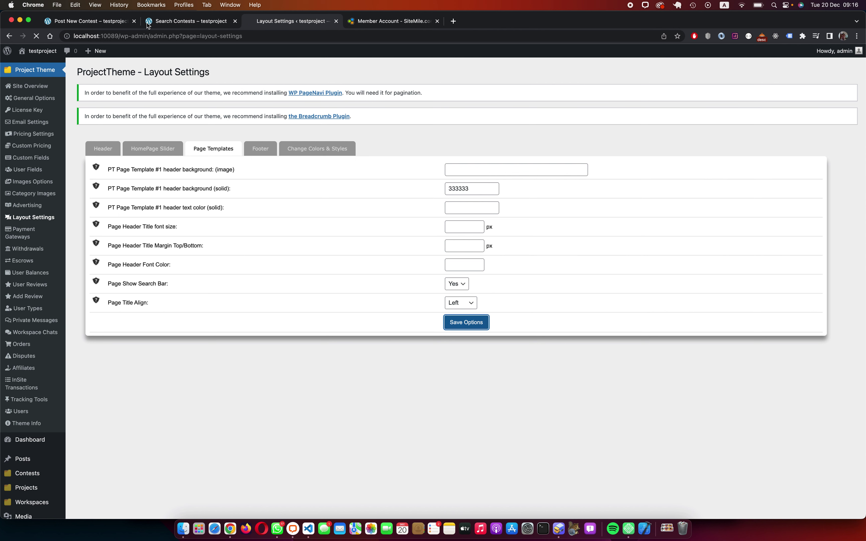
Step: Reload both the Search Contests tab and the contest form tab
click(182, 20)
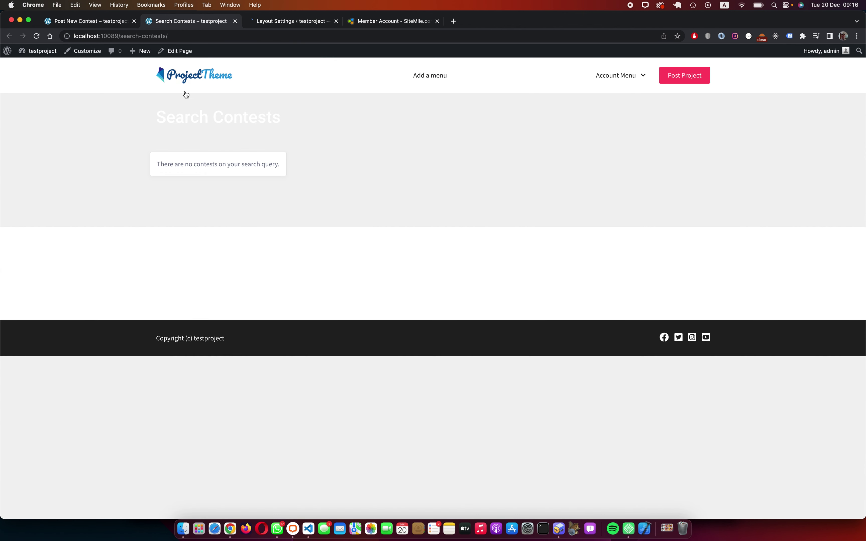
key(super+r)
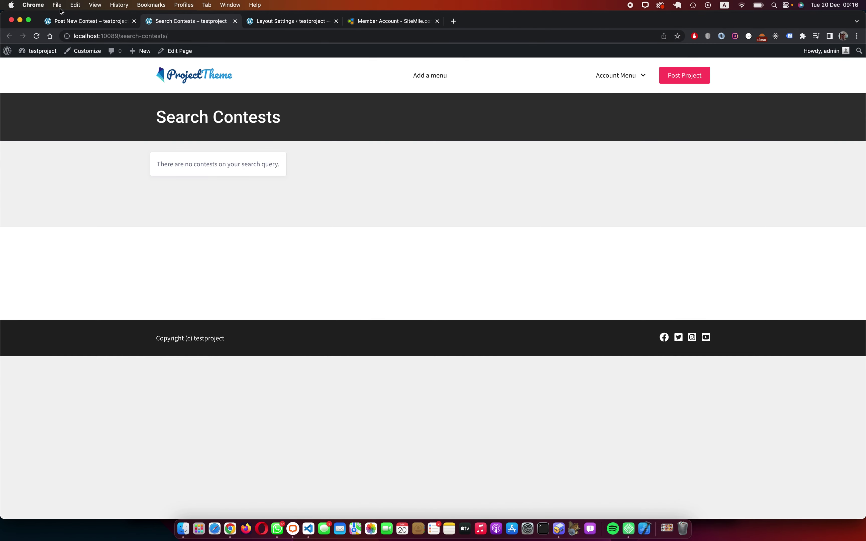
click(68, 24)
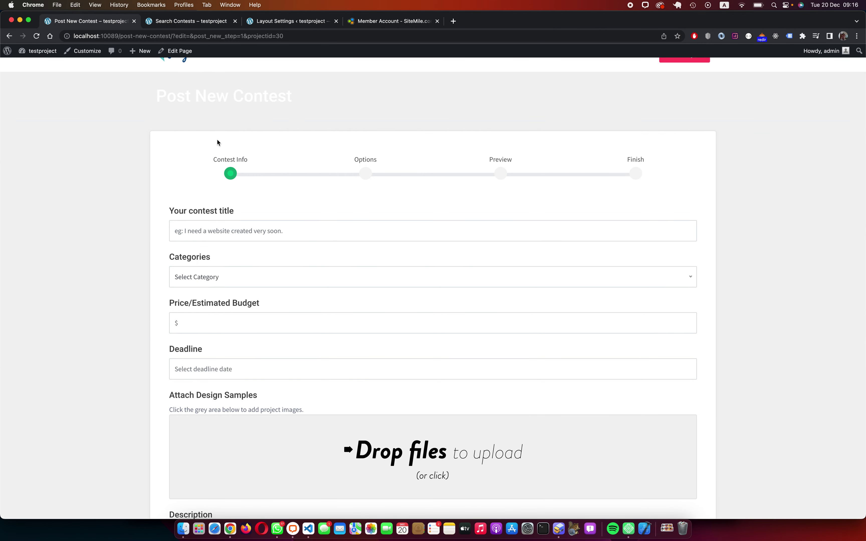
key(super+r)
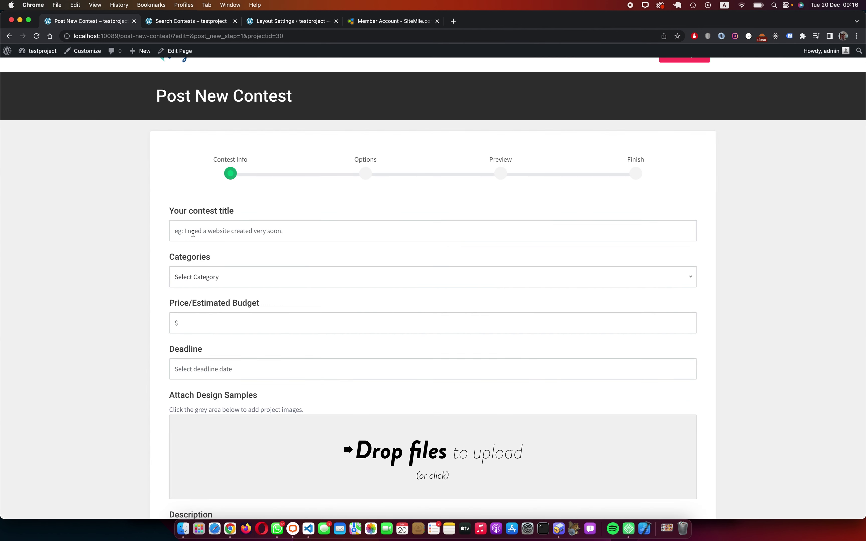
Step: Enter an urgent-website contest title, Programming category, 450 budget and 31/12/2022 deadline
click(193, 233)
text(This)
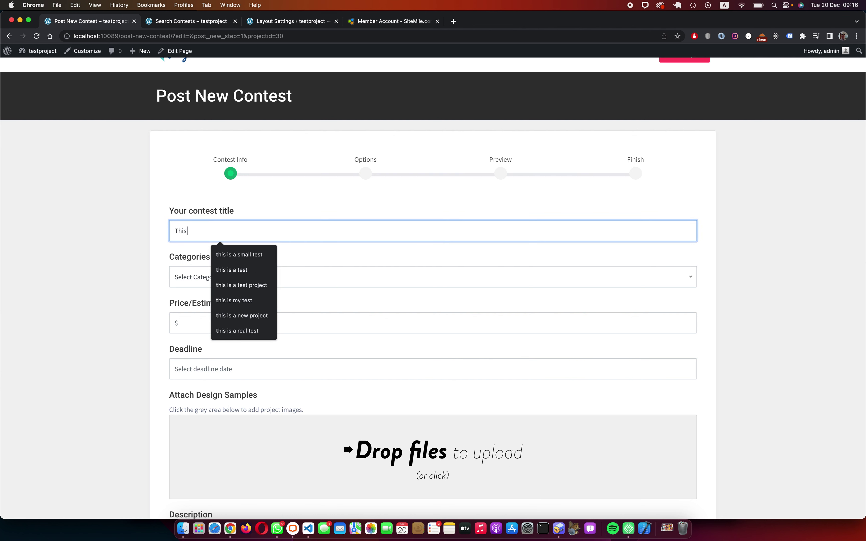
text( is my first contest)
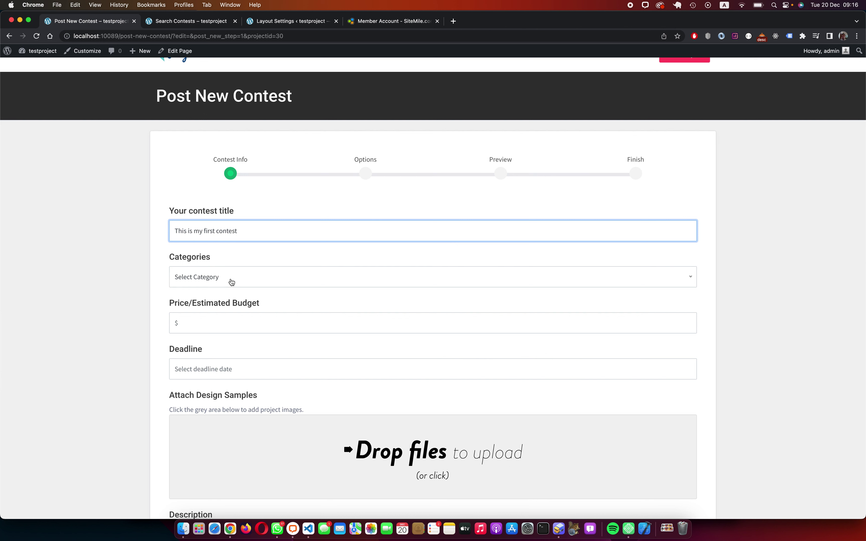
click(232, 282)
click(217, 351)
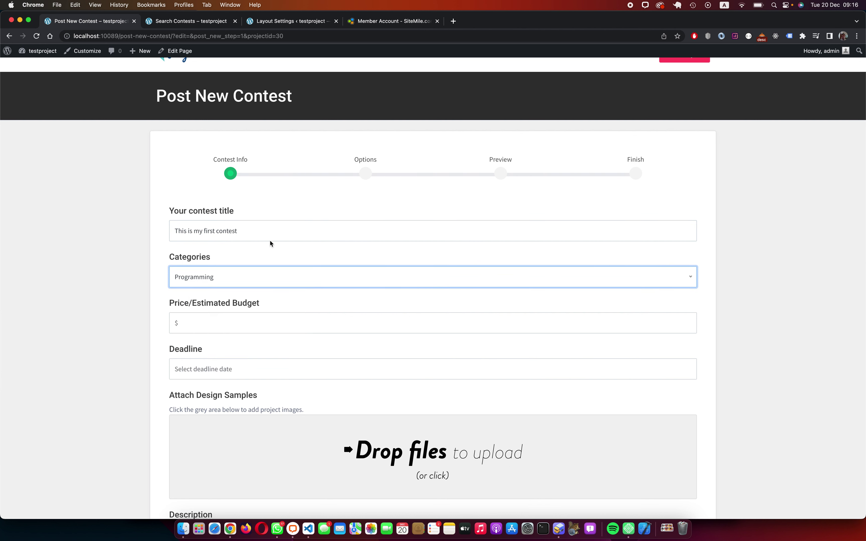
text(, and i)
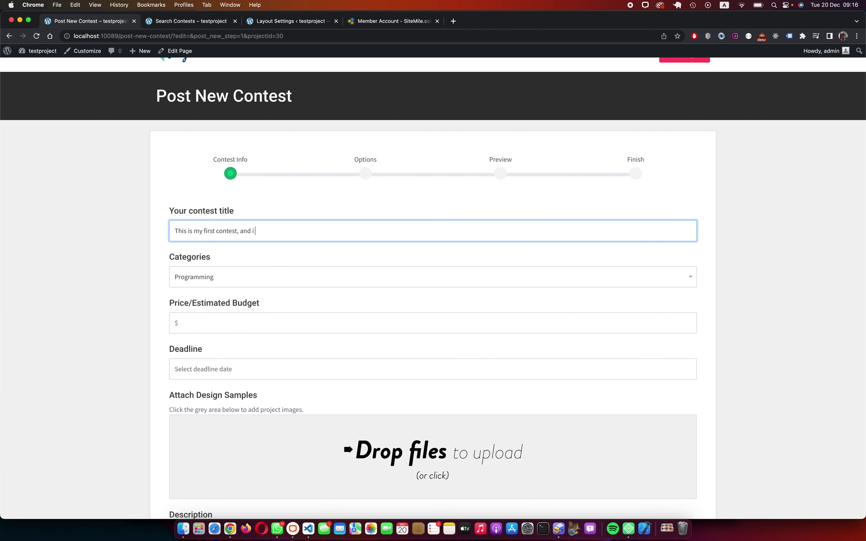
text( want to create a website urgently)
click(235, 321)
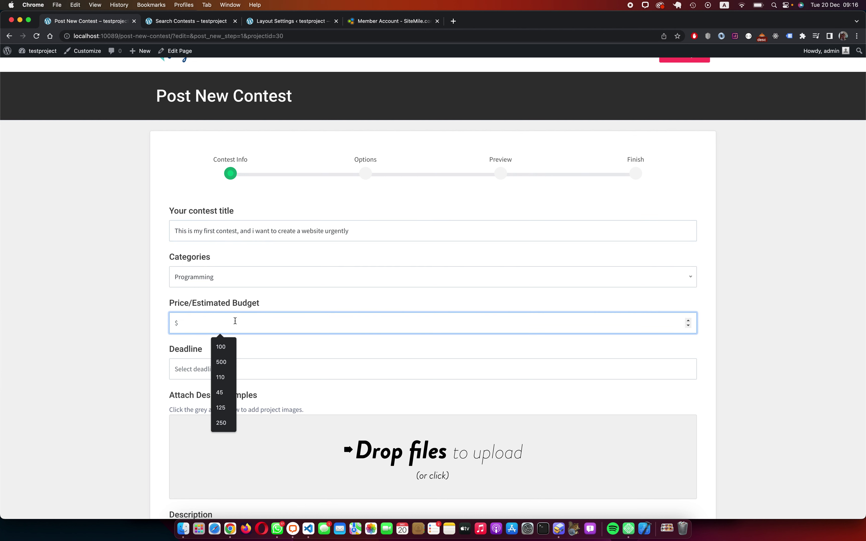
text(450)
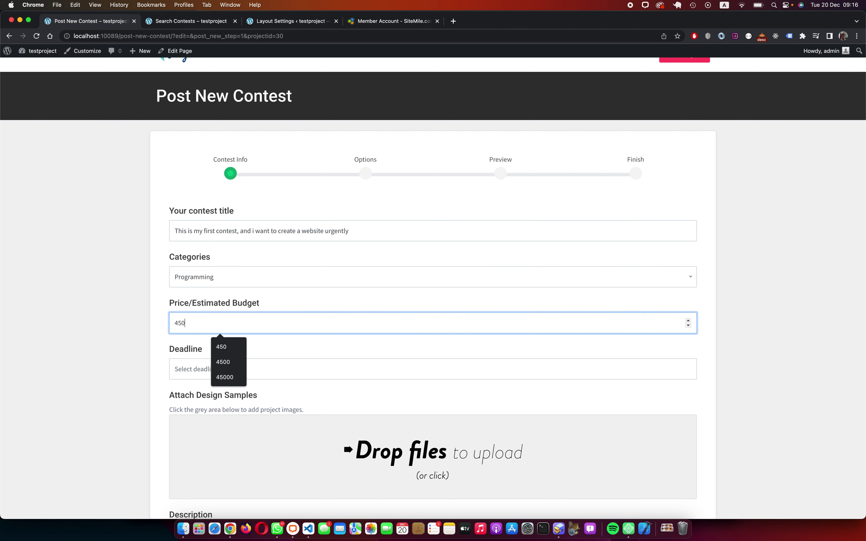
click(309, 369)
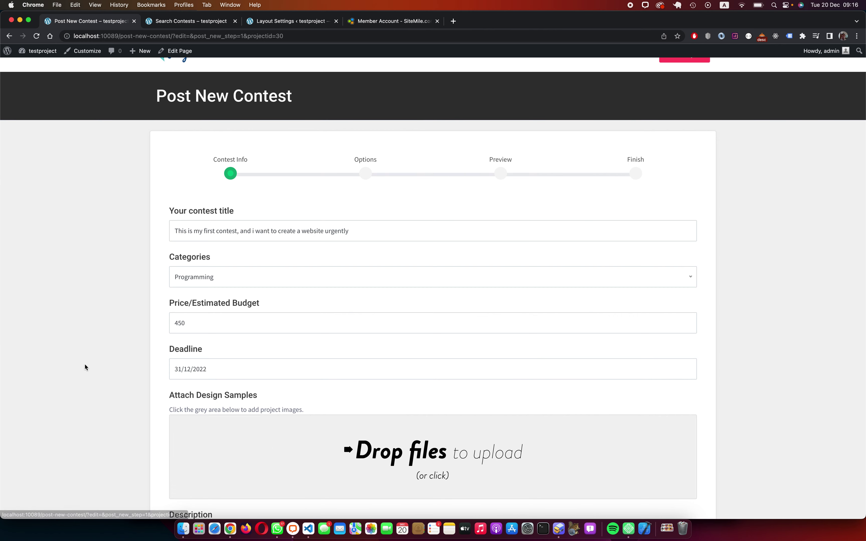
scroll(86, 363, down, 3)
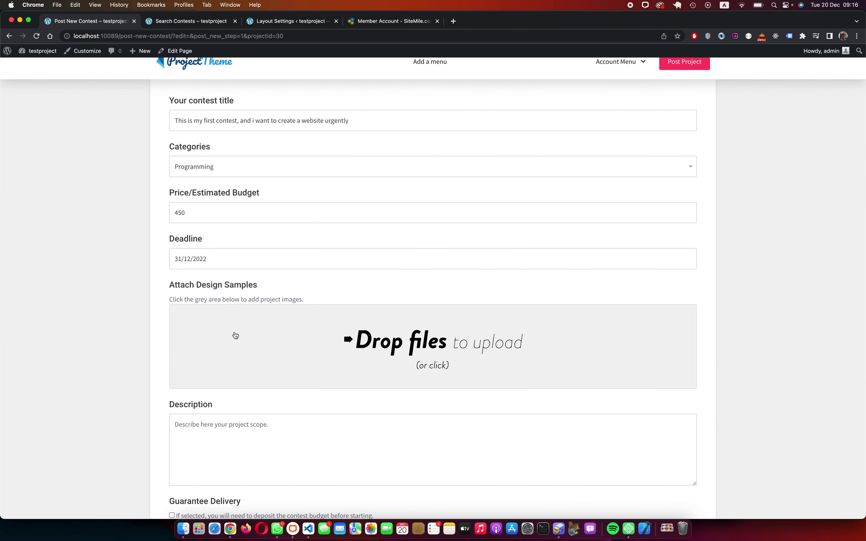
Step: Search 'lorem ipsum' in a new tab and open the lipsum.com result
click(454, 22)
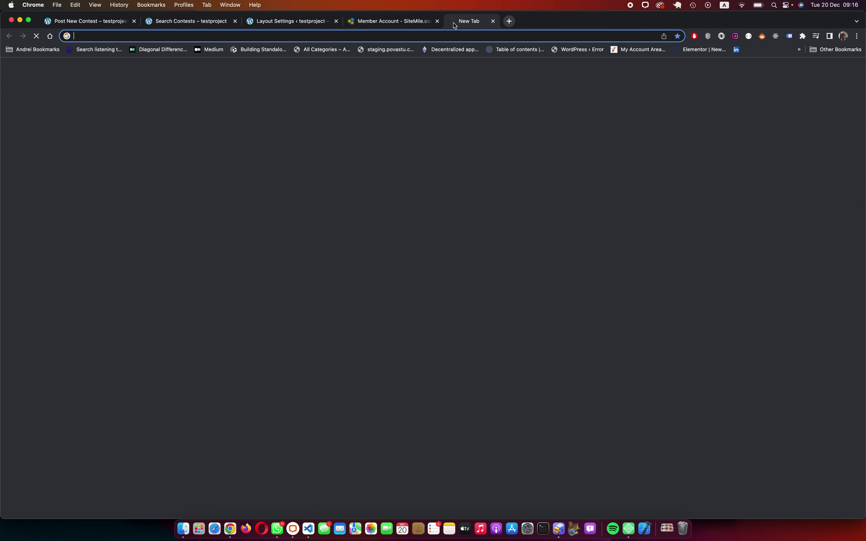
text(lorem )
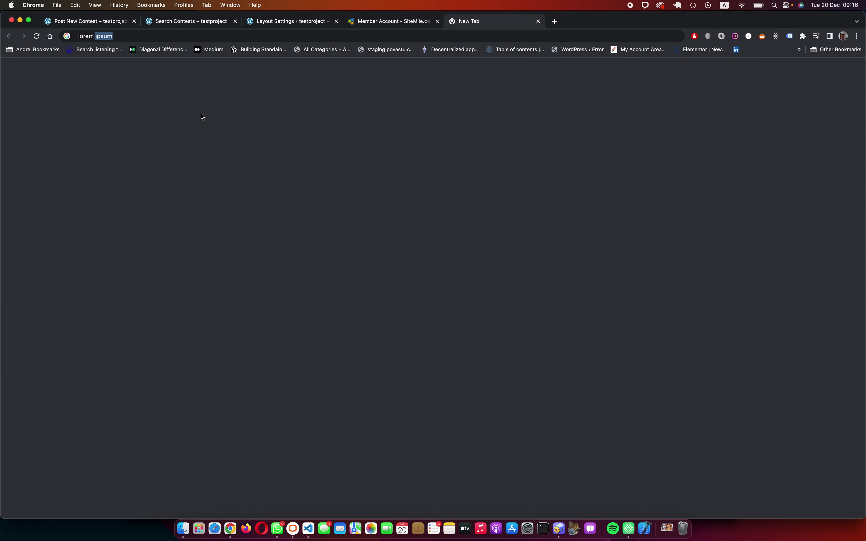
text(ips)
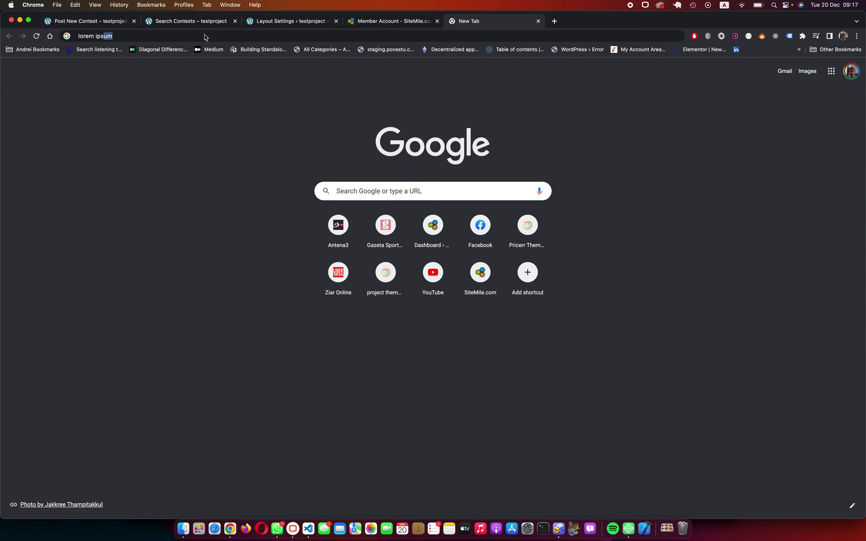
key(Return)
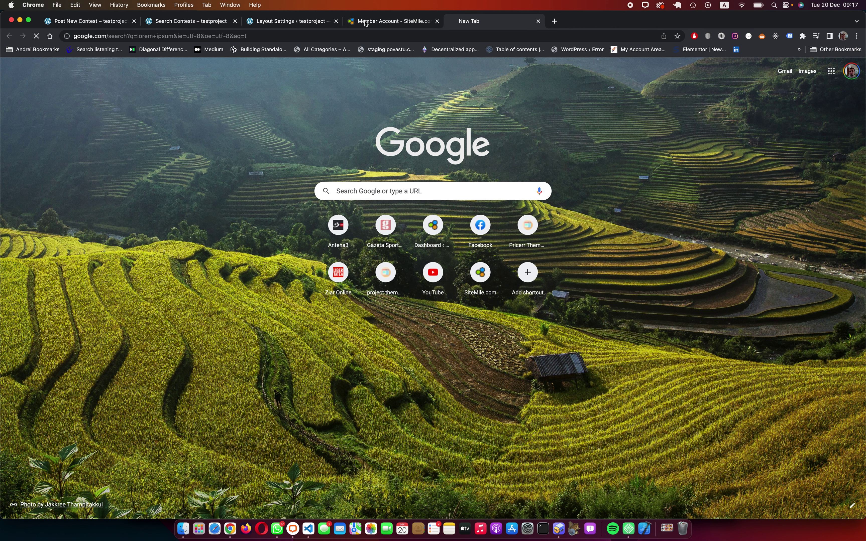
click(321, 34)
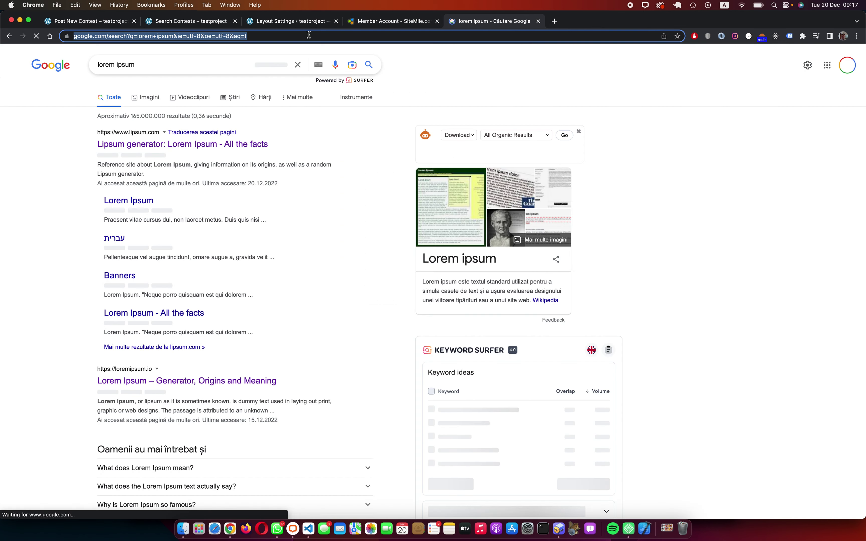
click(155, 145)
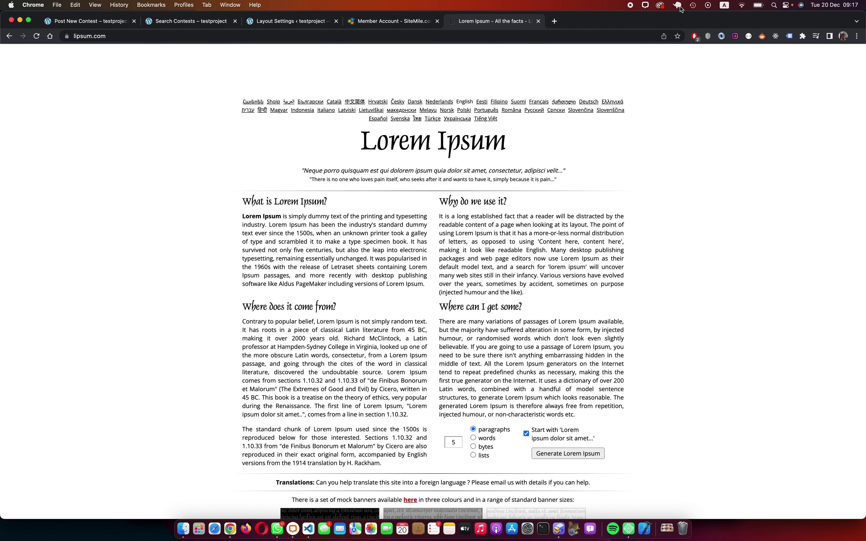
Step: Stop the PostgreSQL 14 server and select lipsum.com's first Lorem Ipsum paragraph for copying
click(680, 6)
click(749, 61)
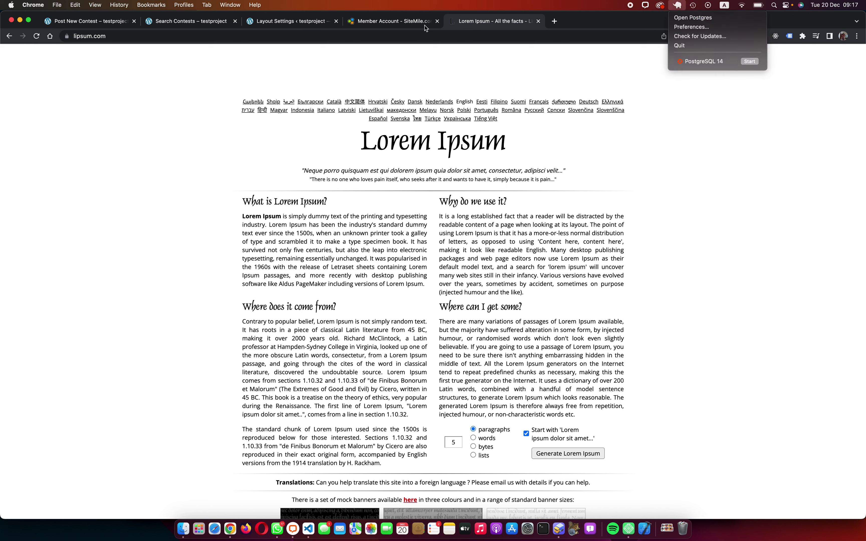
click(390, 298)
drag(426, 285, 244, 216)
key(cmd+c)
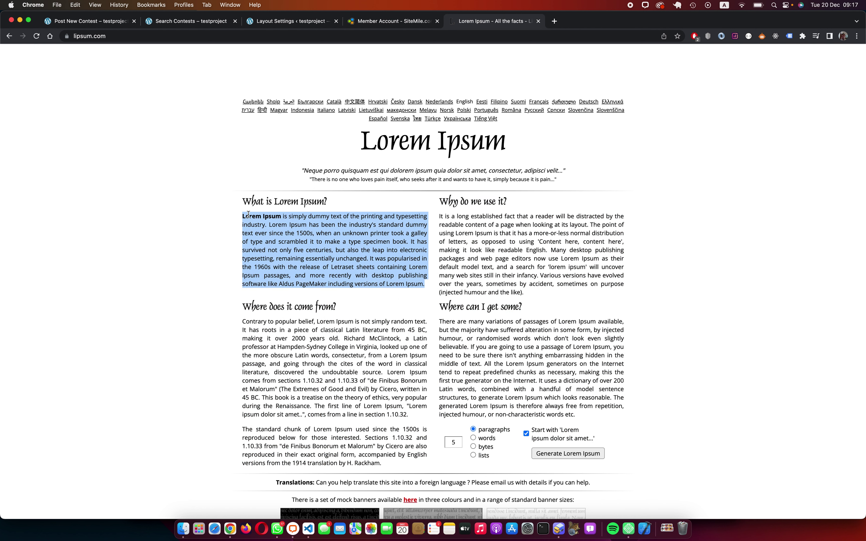
click(188, 22)
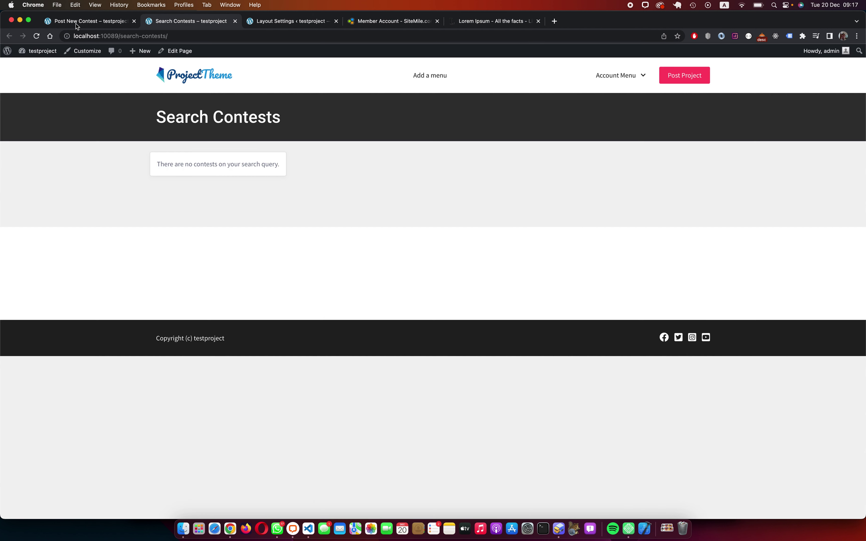
Step: Paste the Lorem Ipsum text as the contest description and enable Guarantee Delivery
click(82, 28)
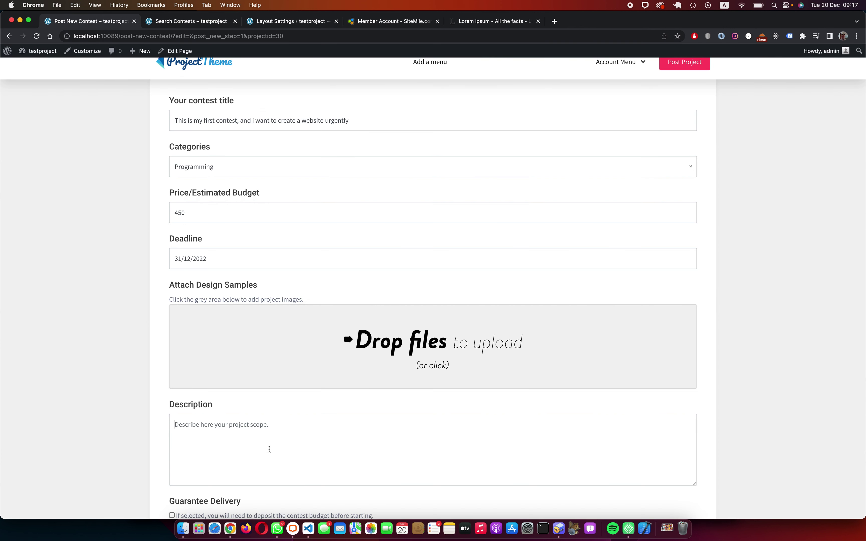
key(cmd+v)
scroll(149, 385, down, 3)
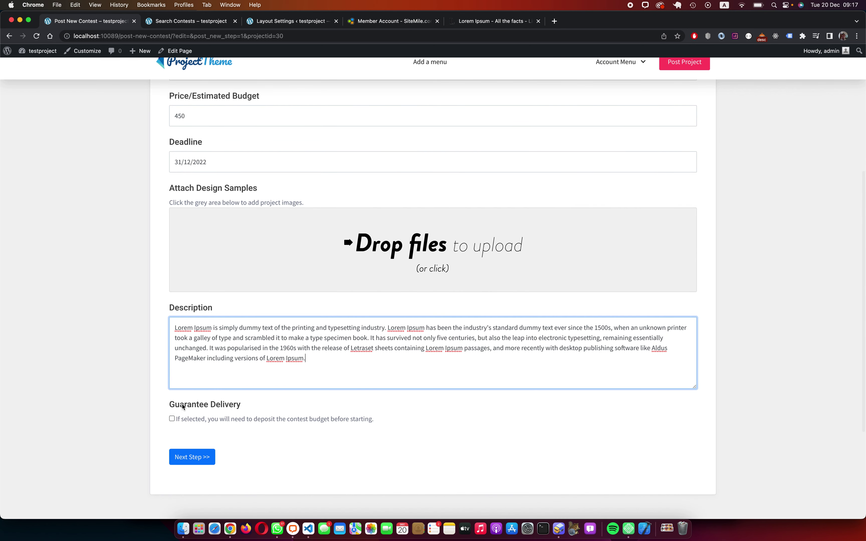
drag(170, 405, 241, 405)
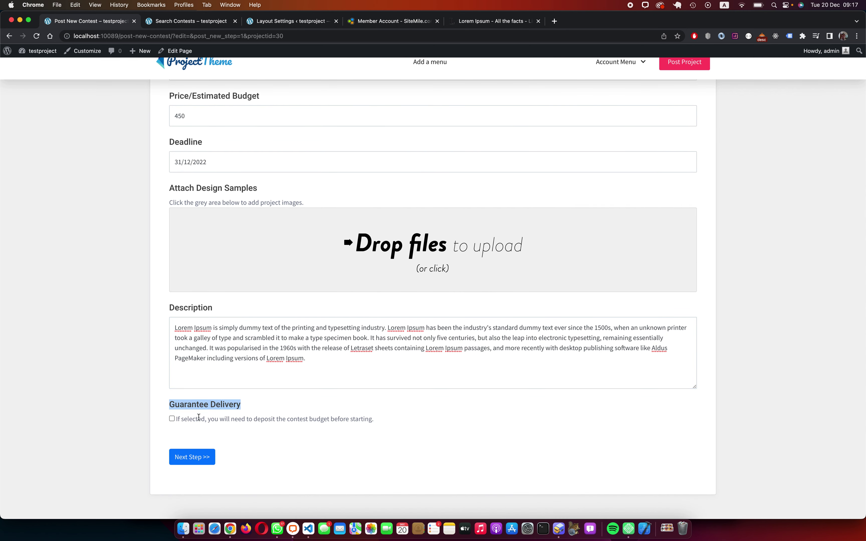
click(172, 419)
click(192, 457)
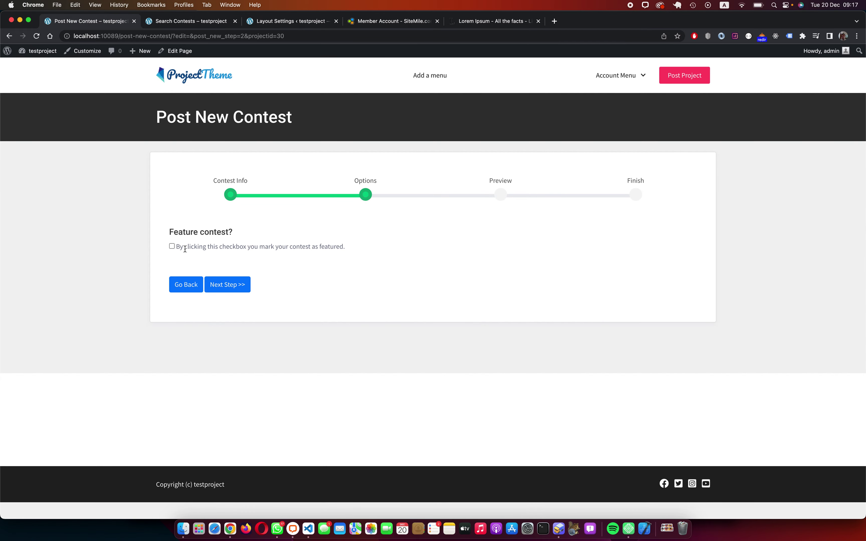
Step: Mark the contest as featured and pay the 450.00$ fee from the account balance
click(172, 246)
click(236, 289)
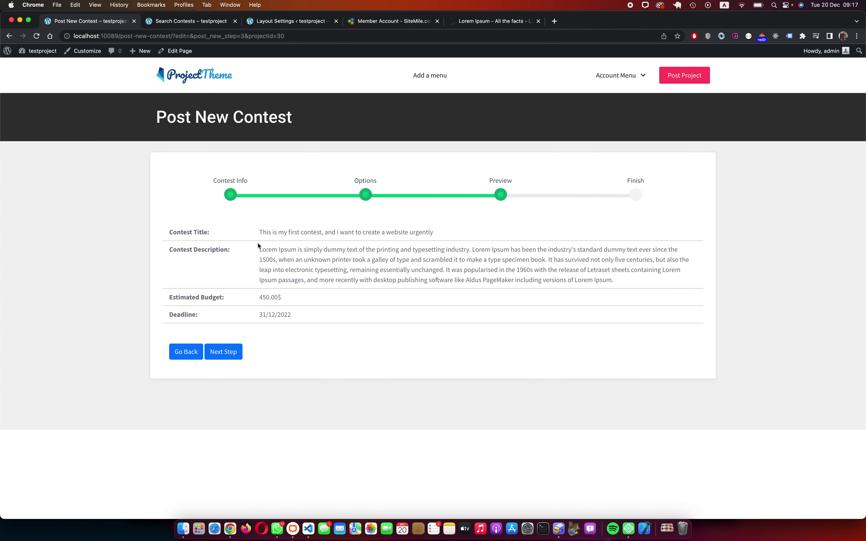
click(234, 354)
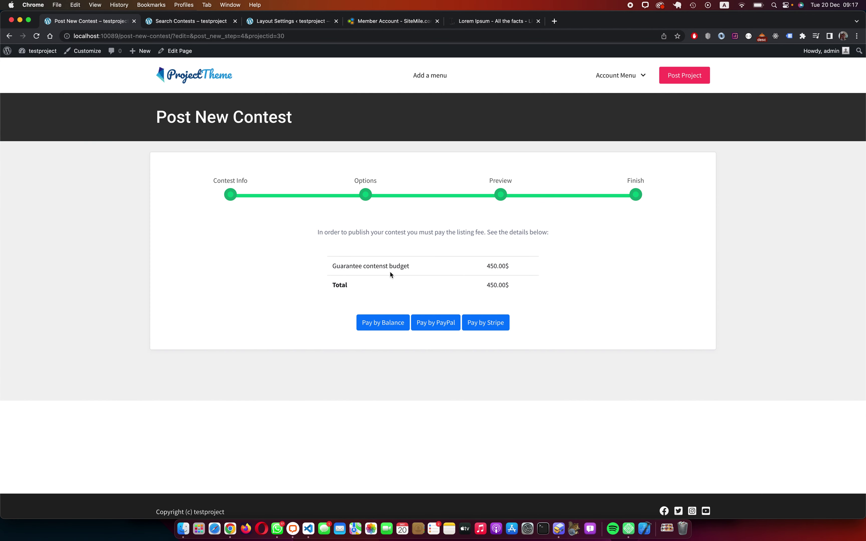
drag(330, 270, 421, 271)
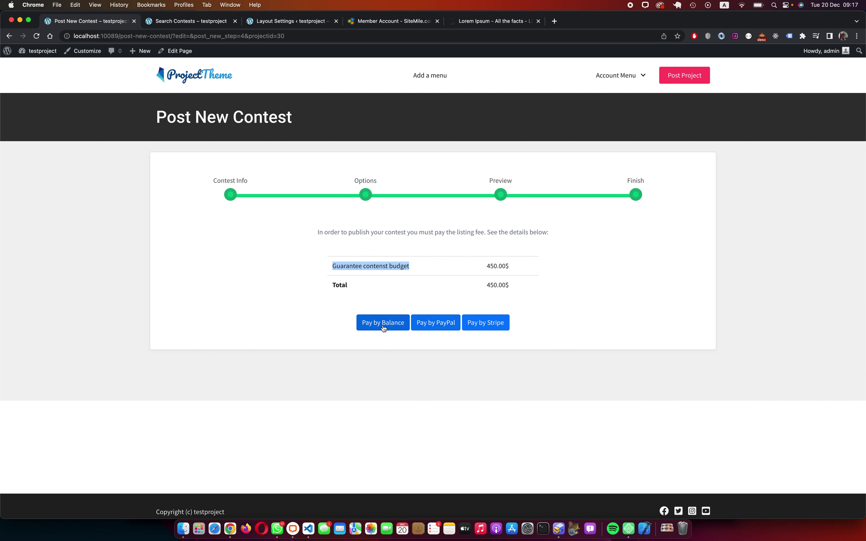
click(384, 327)
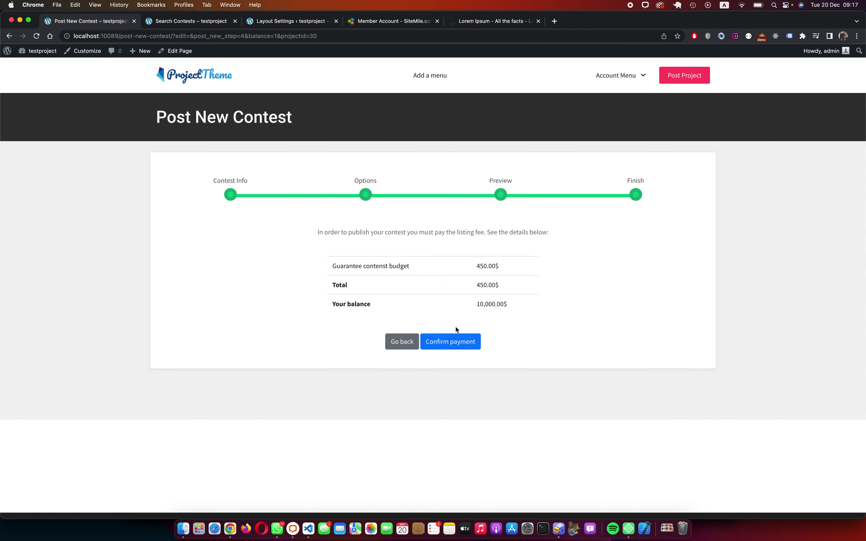
click(450, 346)
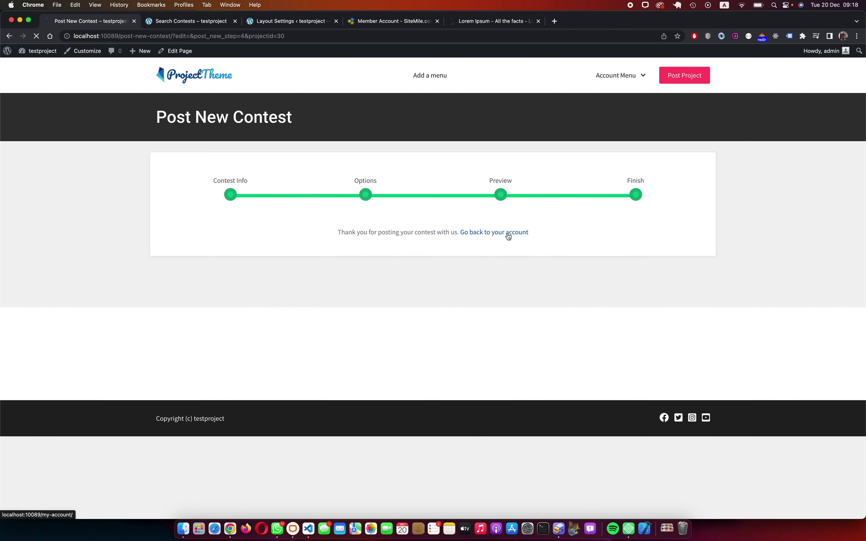
click(509, 236)
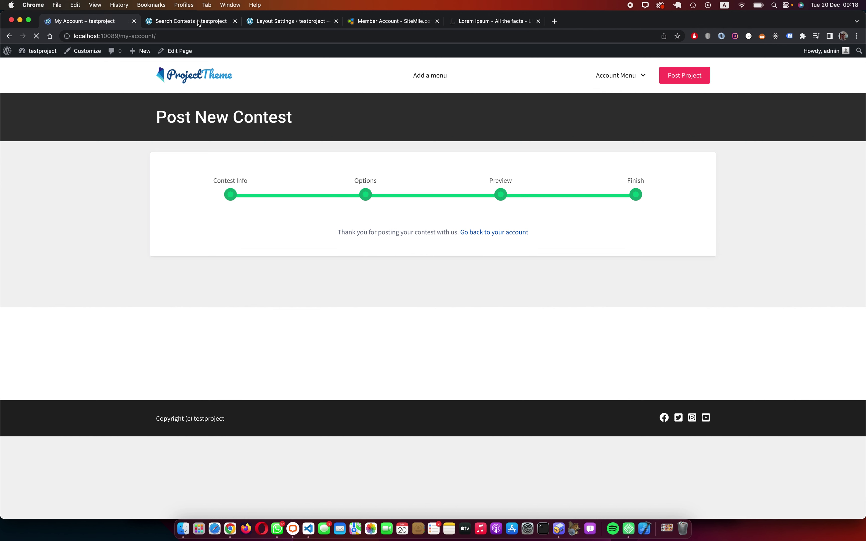
click(199, 22)
click(107, 23)
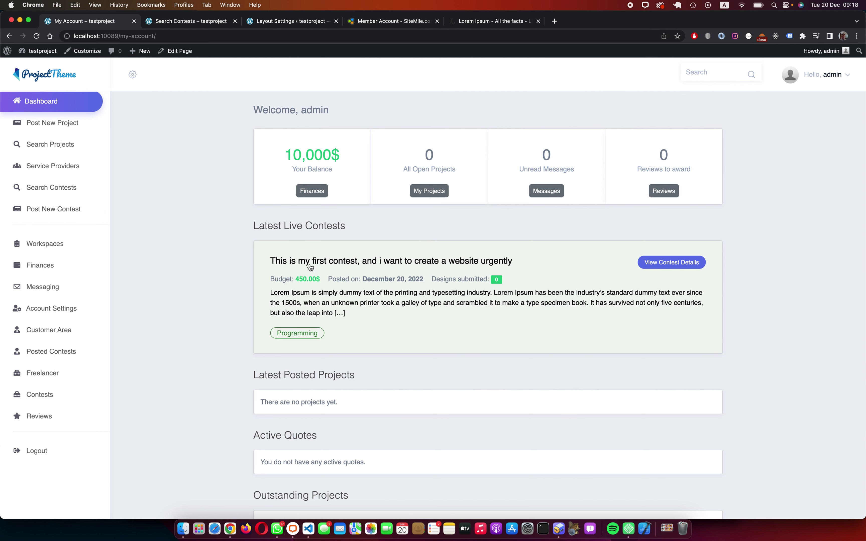
click(662, 266)
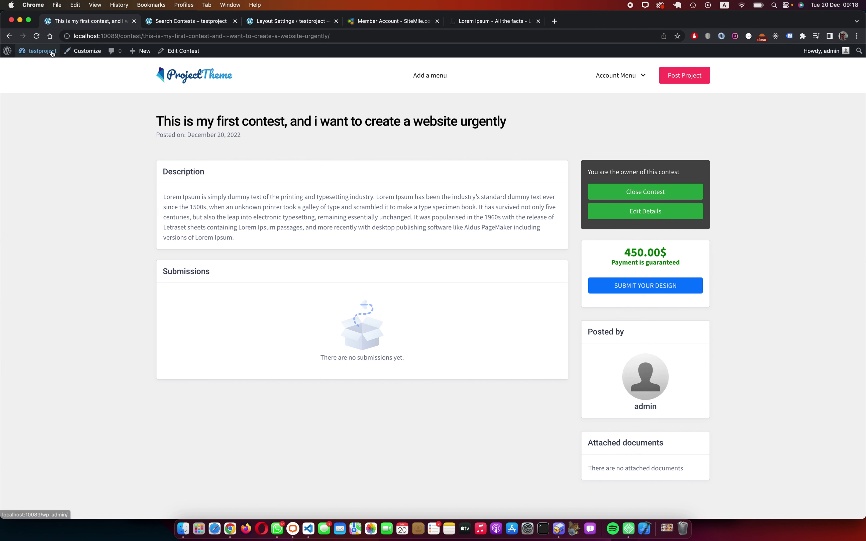
mouse_move(54, 55)
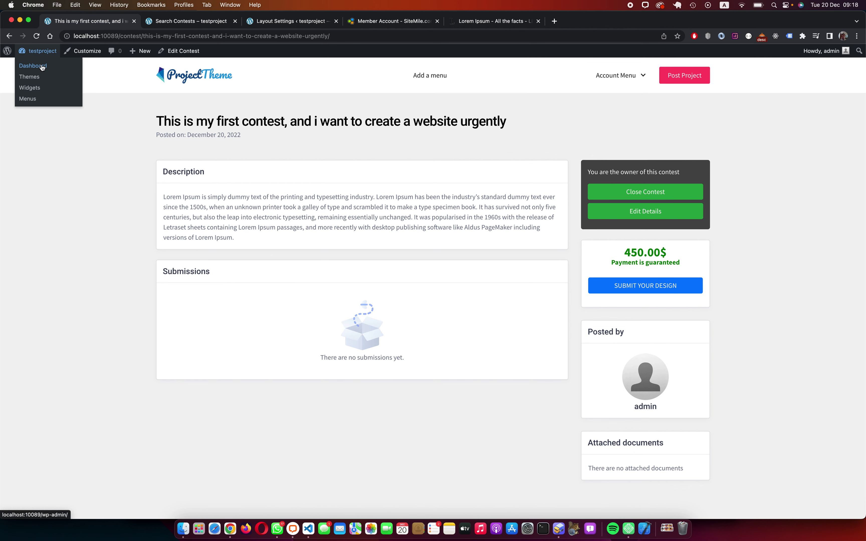
Step: Go through the admin Dashboard to All Users, listing only admin, and open Add New
click(42, 67)
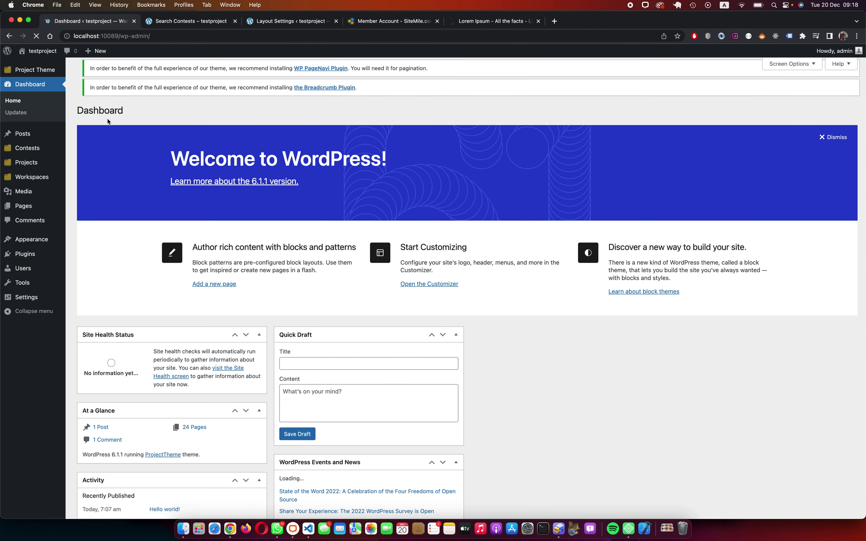
mouse_move(34, 272)
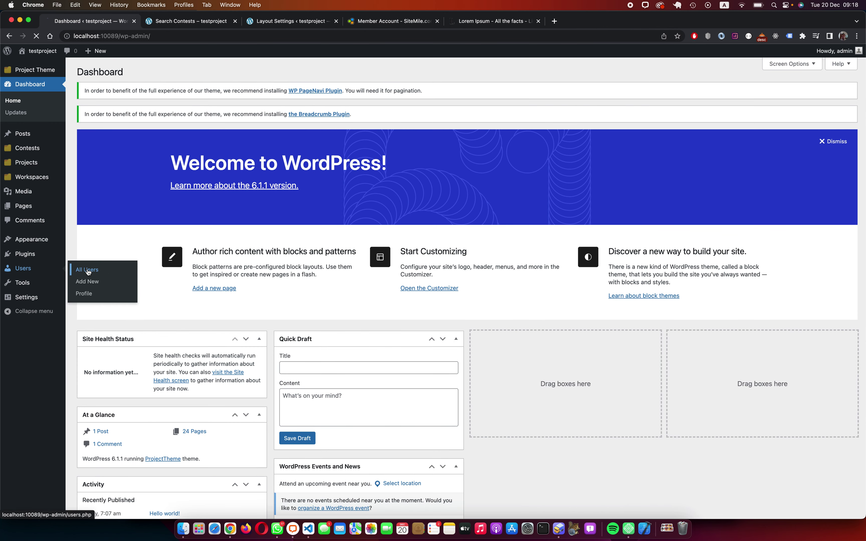
click(88, 272)
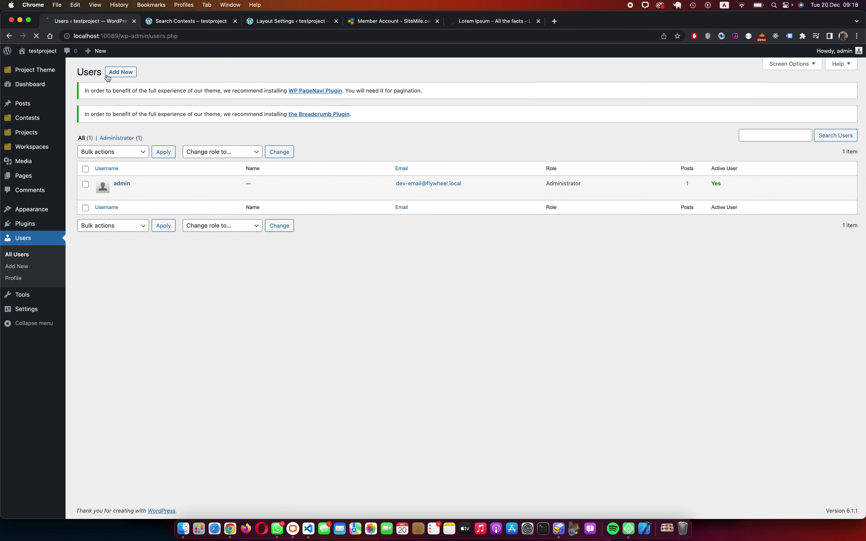
click(122, 73)
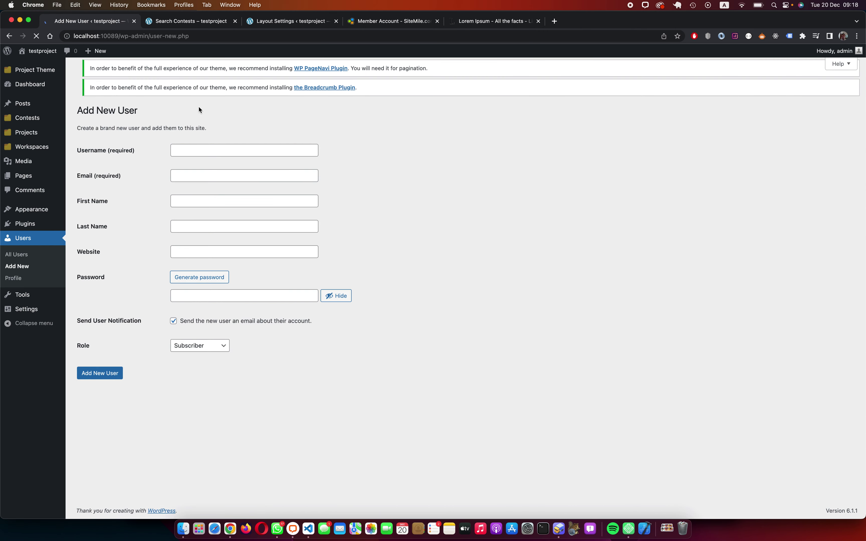
Step: Add user 'freelancer' with an e-mail, a confirmed weak password and the Service Provider role
click(193, 155)
text(free)
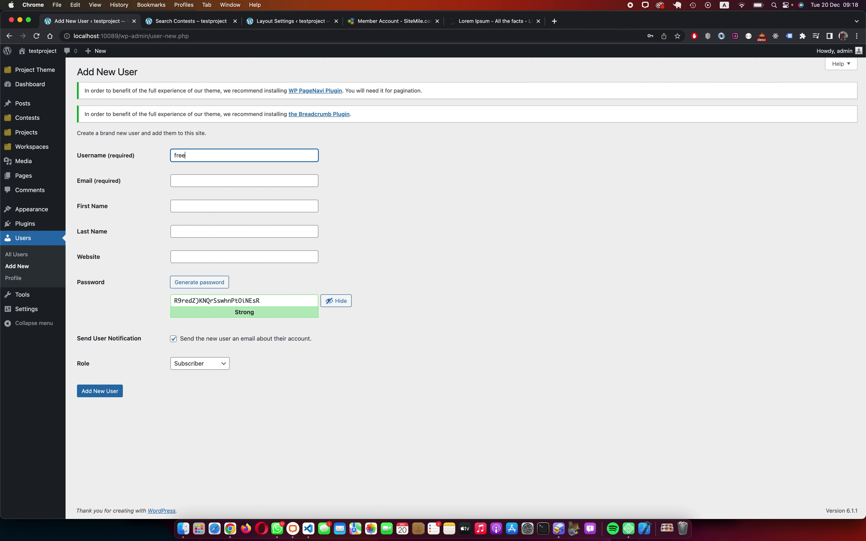
text(lancer)
click(211, 180)
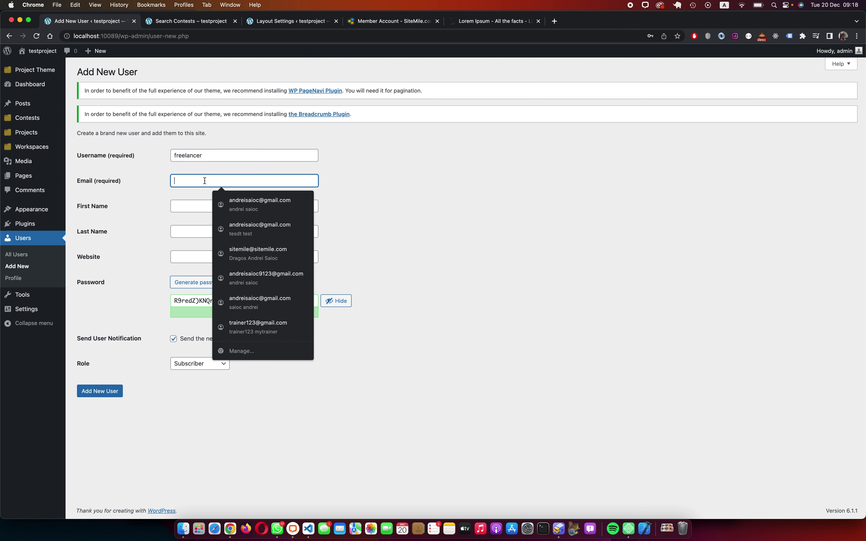
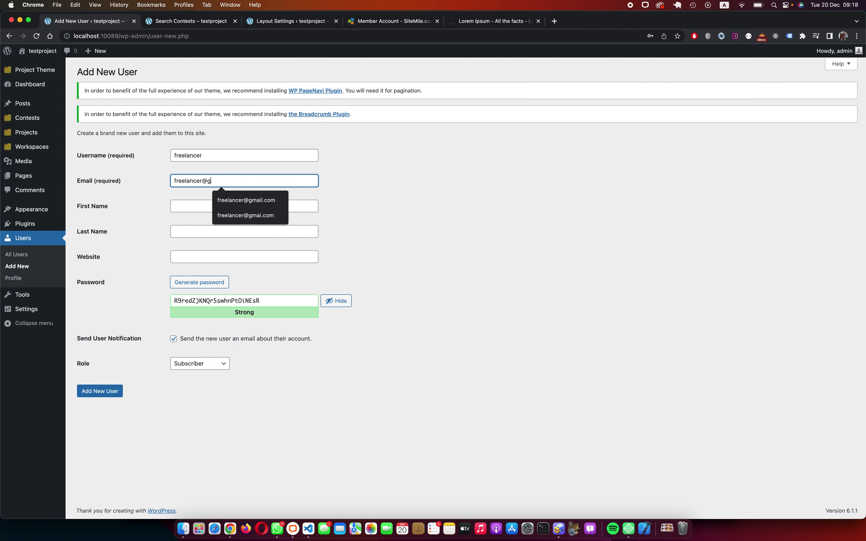
triple_click(274, 301)
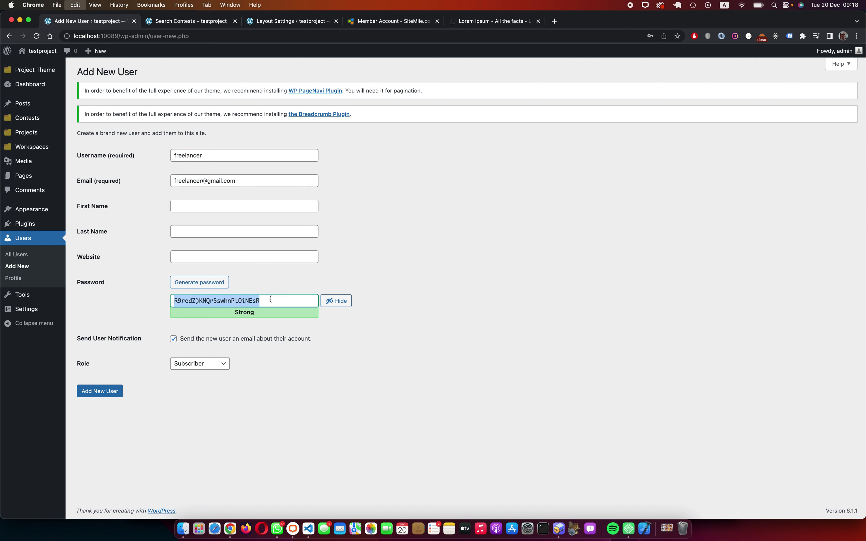
click(174, 339)
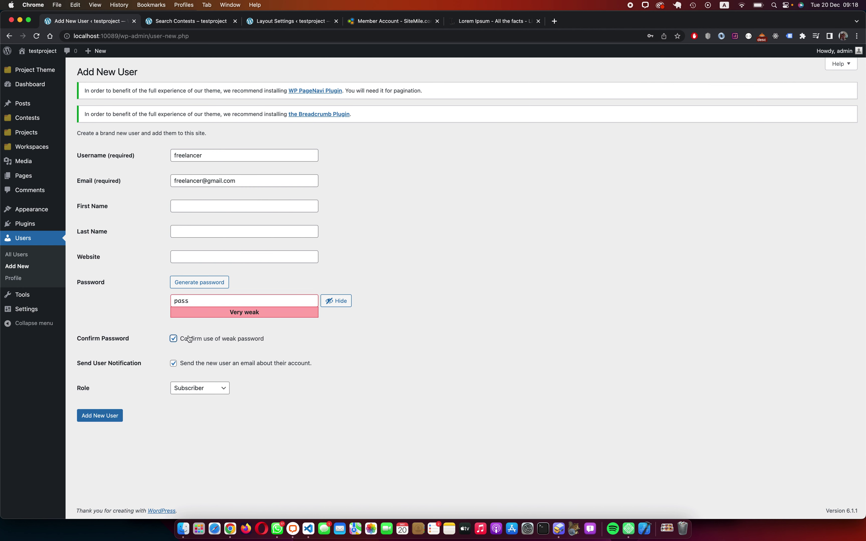
click(194, 389)
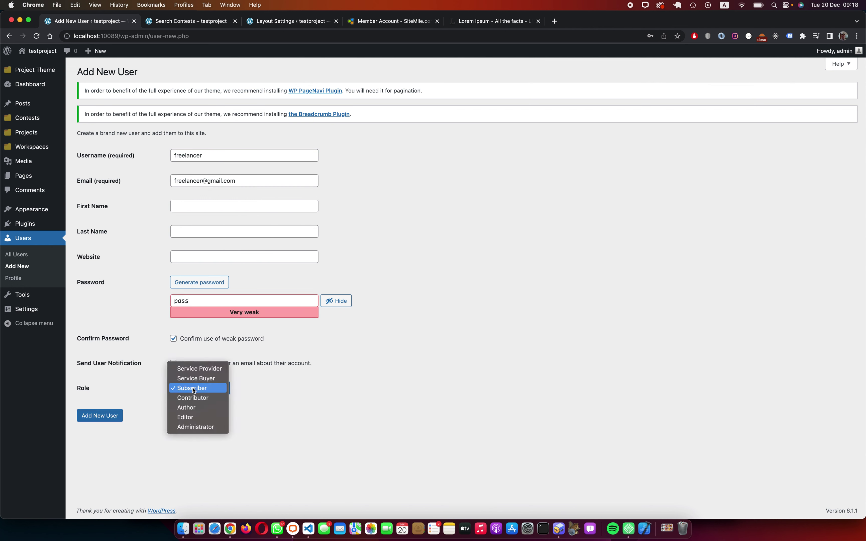
click(212, 370)
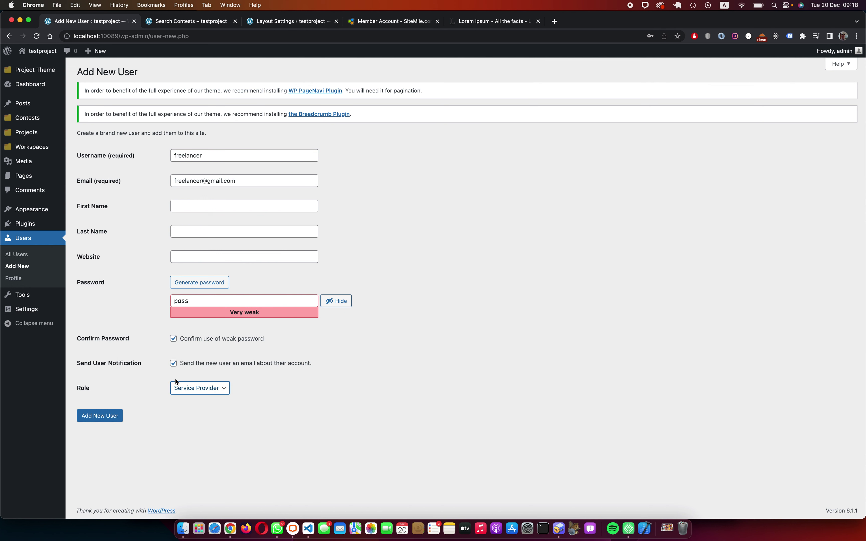
click(110, 416)
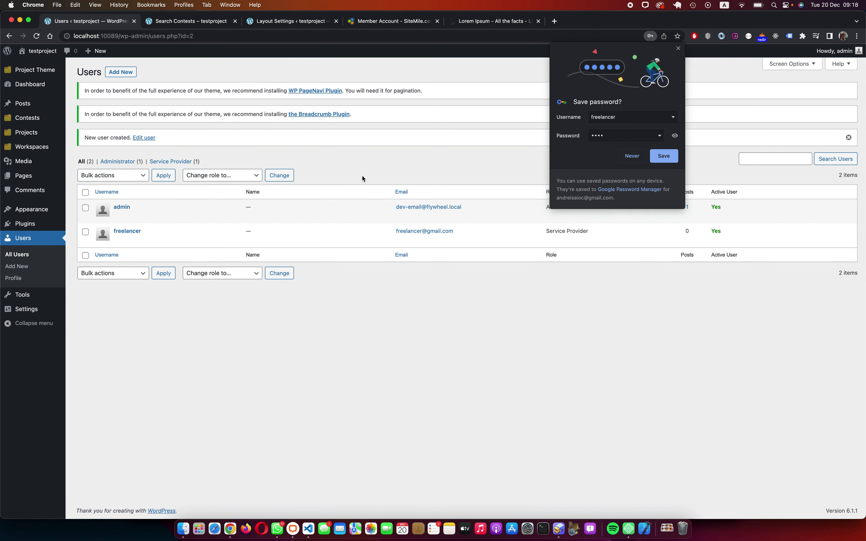
click(678, 49)
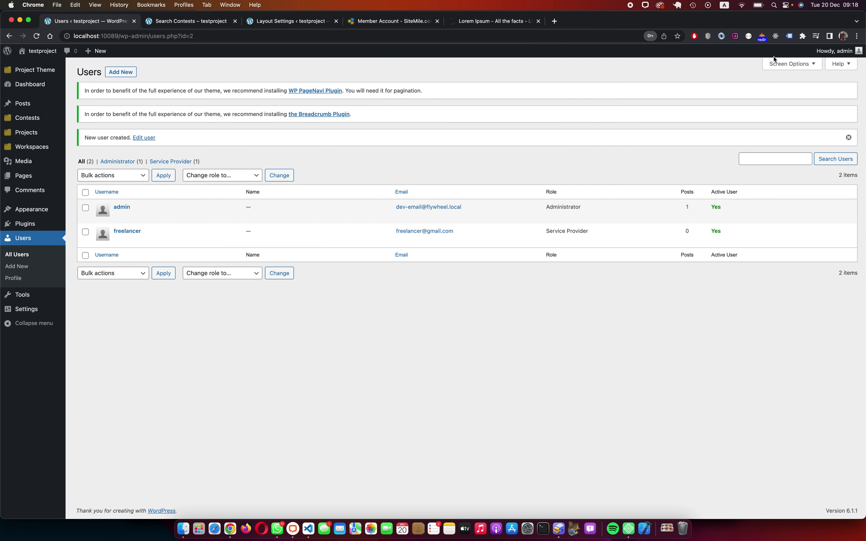
Step: Log out of the admin account from the Howdy, admin menu
mouse_move(834, 51)
click(793, 164)
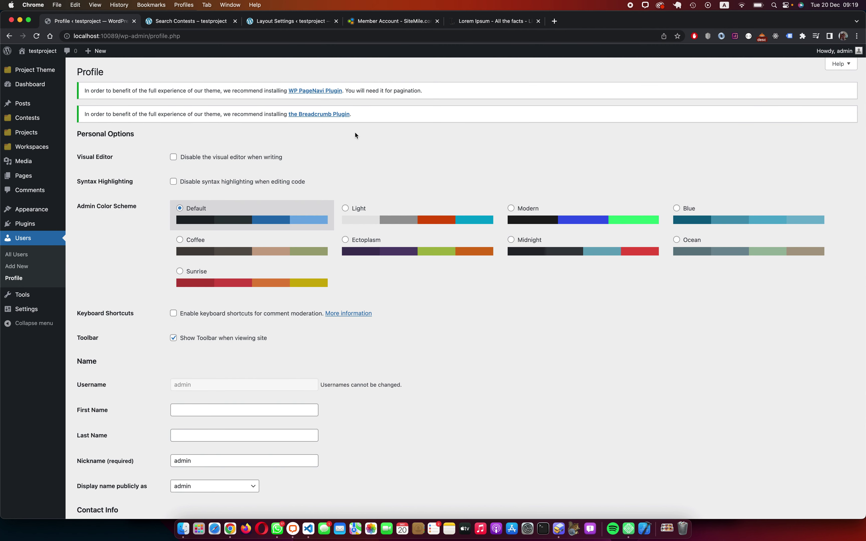
mouse_move(824, 52)
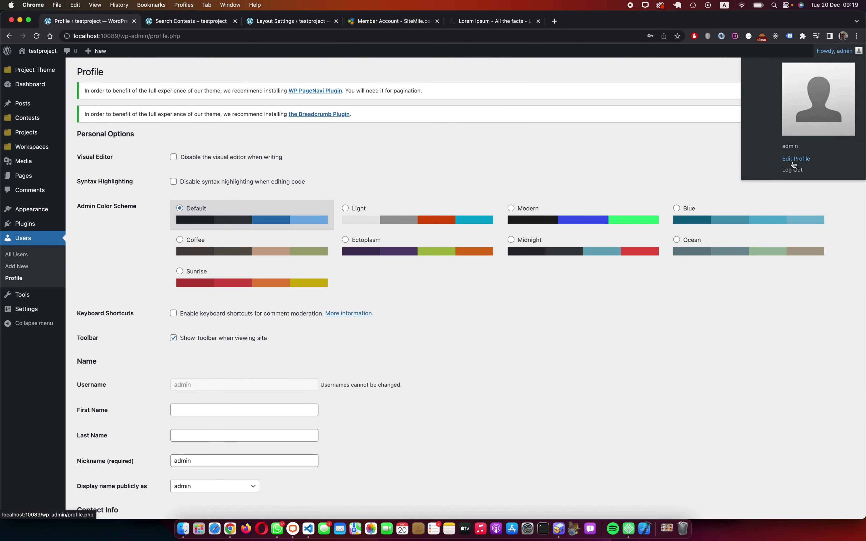
click(794, 173)
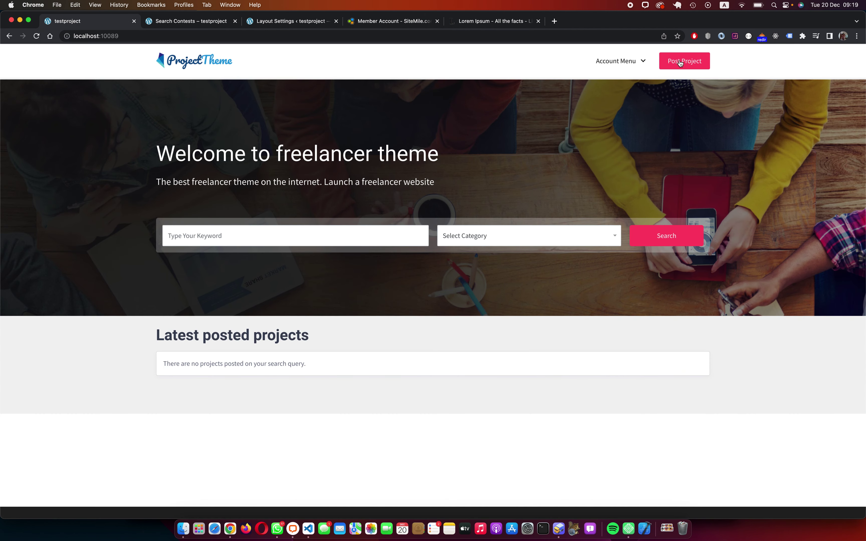
Step: Reach the login form via Post Project and try signing in as freelancer
click(680, 63)
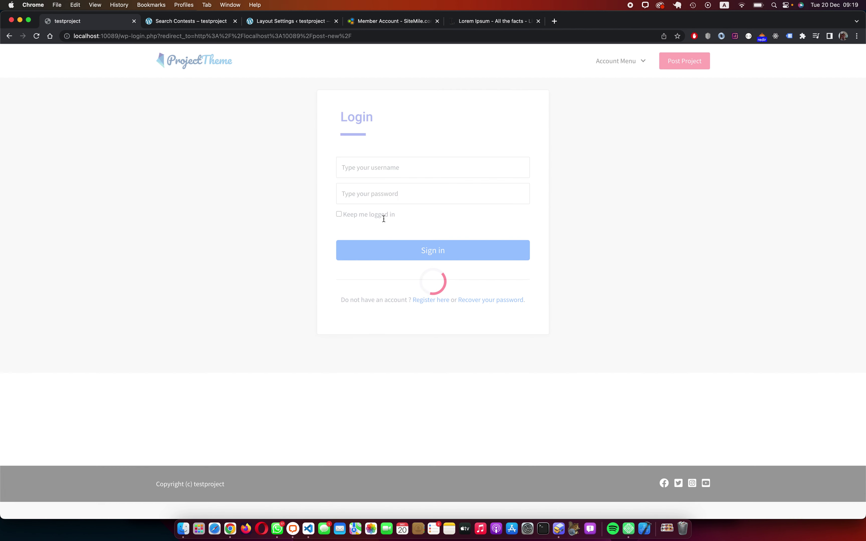
click(372, 171)
double_click(372, 170)
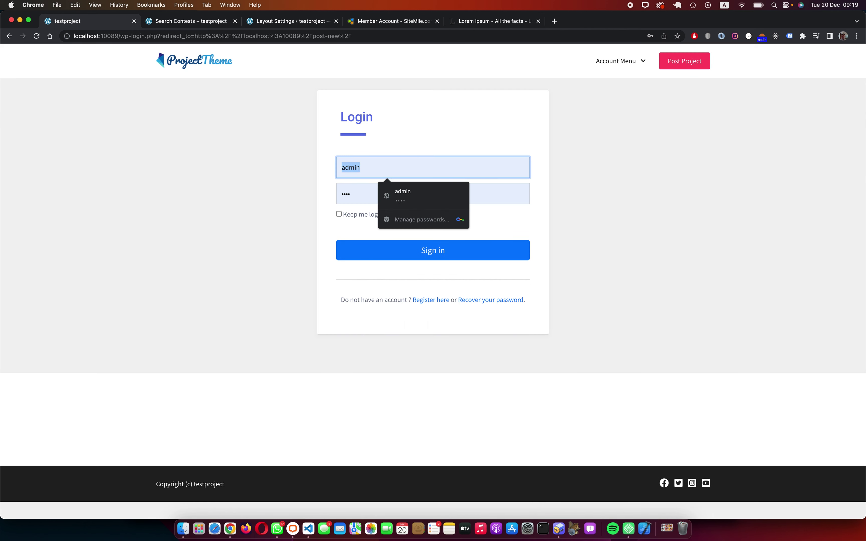
text(freelanc)
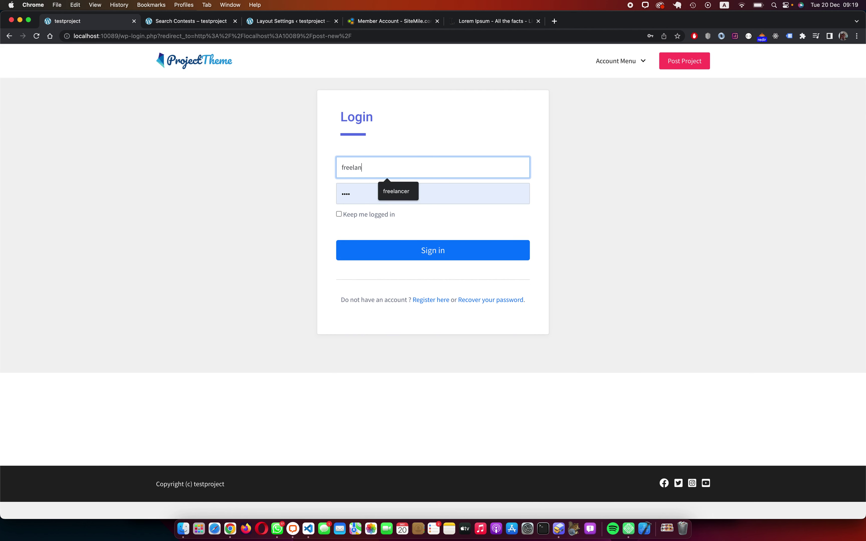
key(BackSpace)
text(er)
key(BackSpace)
text(cer)
key(Tab)
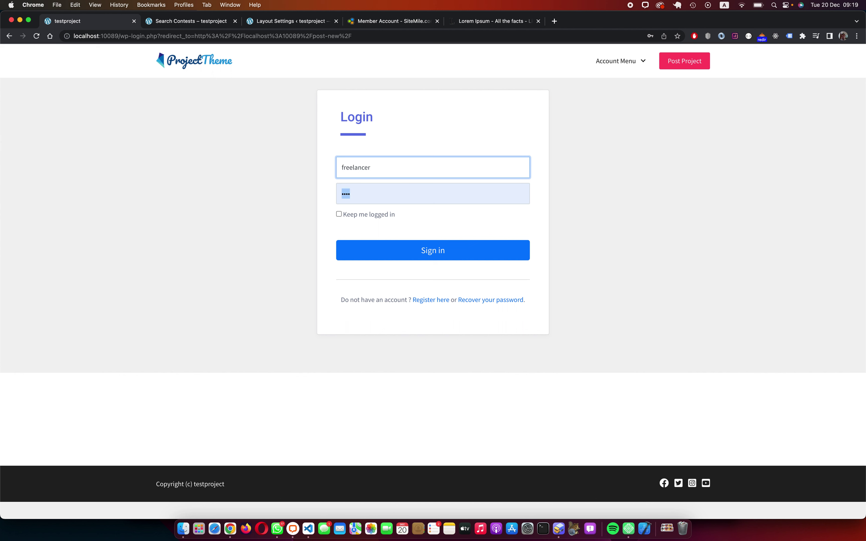
text(••••)
click(457, 255)
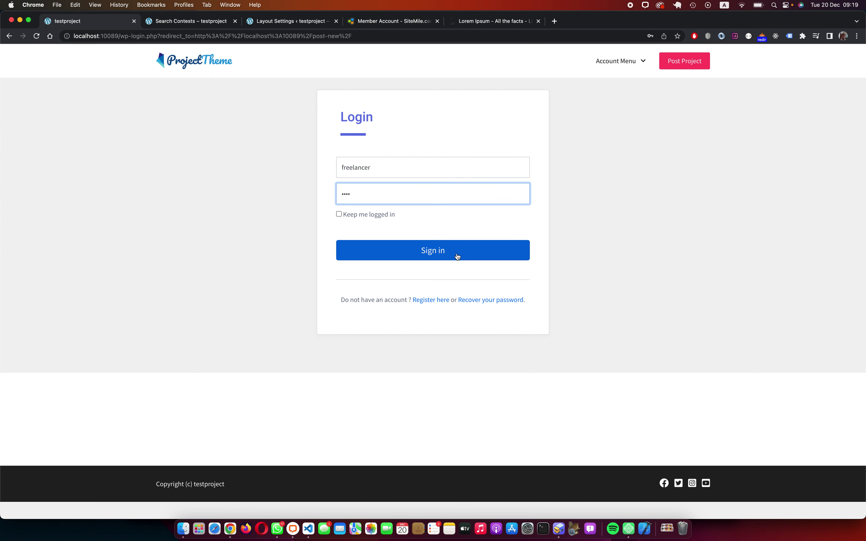
text(•••)
click(454, 252)
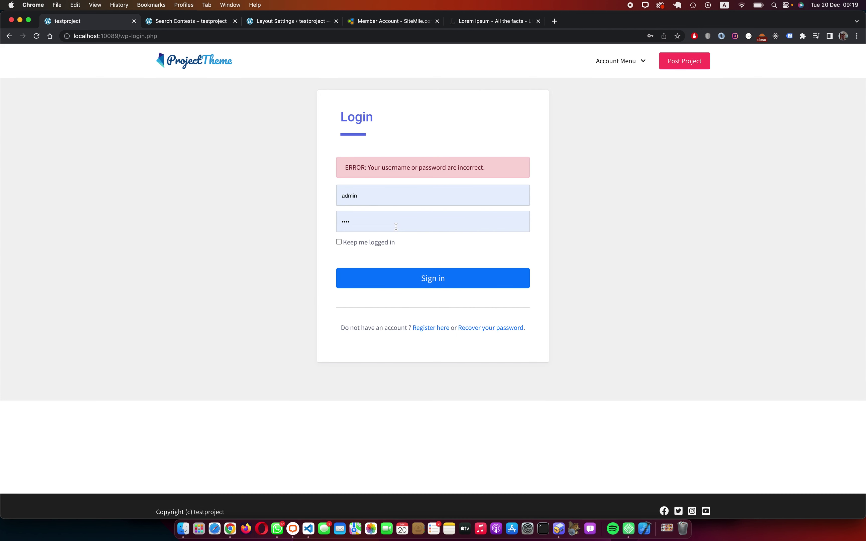
Step: After the failed login, re-enter the freelancer username and password and sign in
click(397, 227)
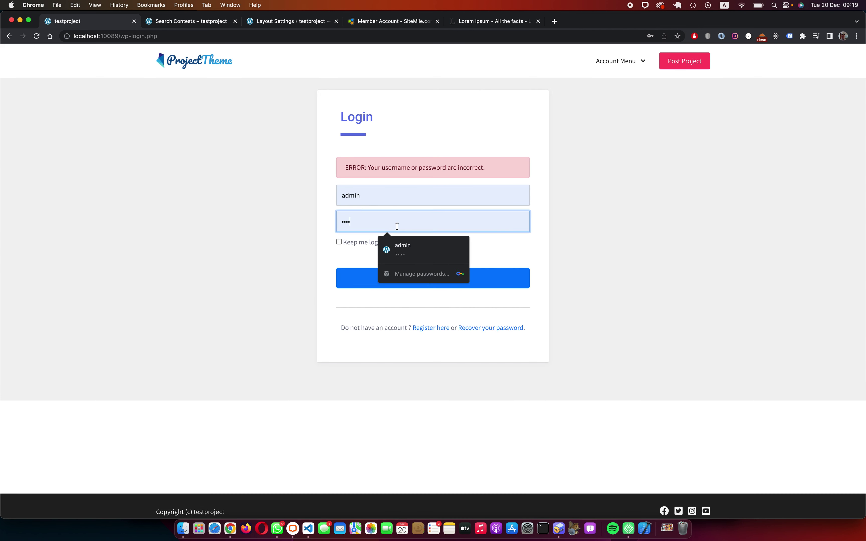
click(372, 195)
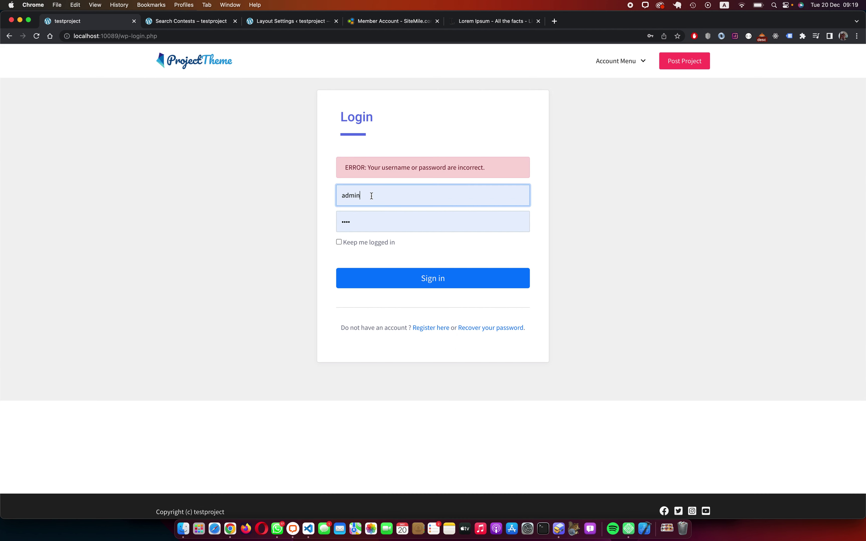
key(super+a)
key(BackSpace)
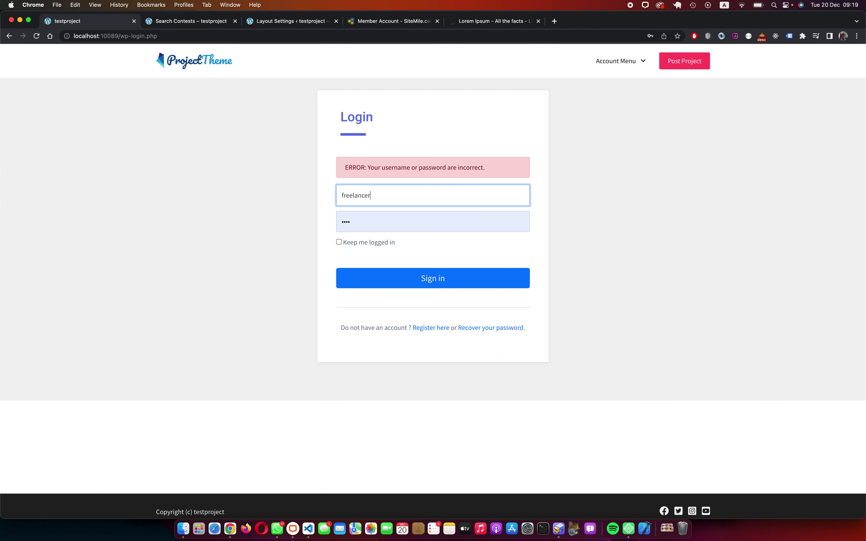
key(Tab)
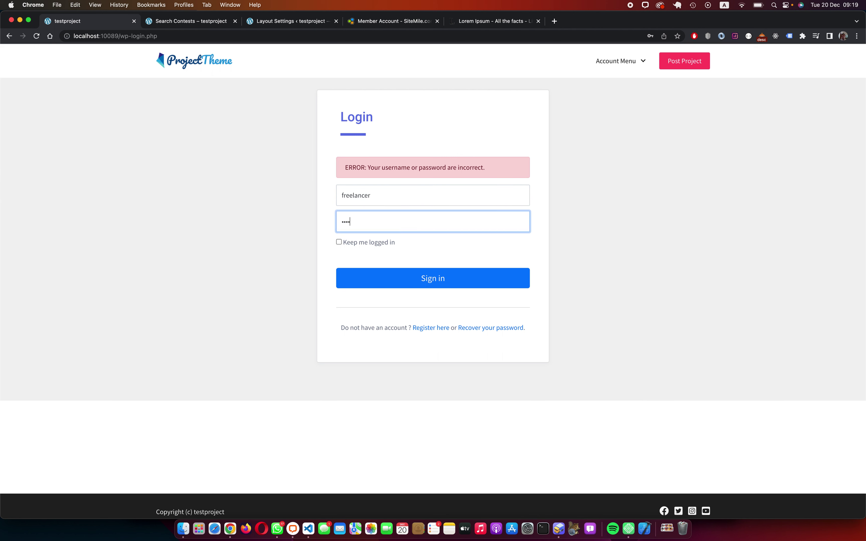
key(Return)
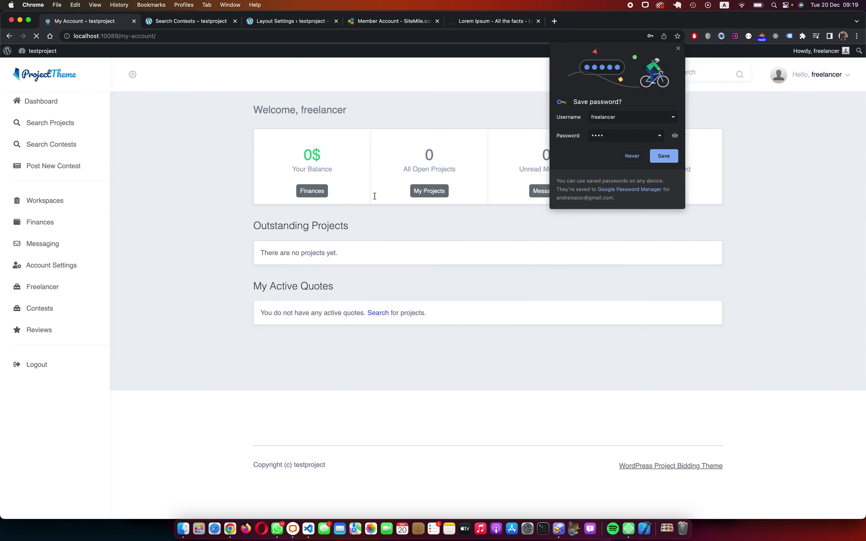
Step: Save the freelancer login and open the 450.00$ contest from the contest list
click(662, 159)
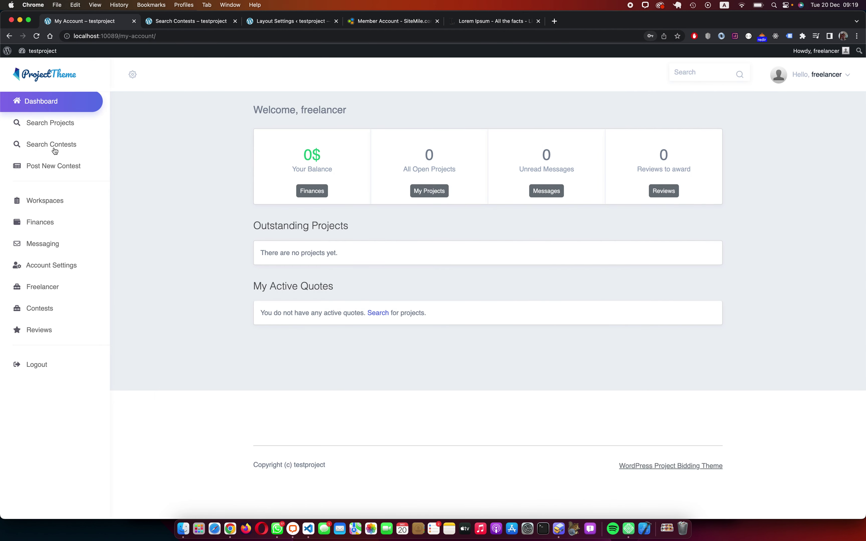
click(62, 147)
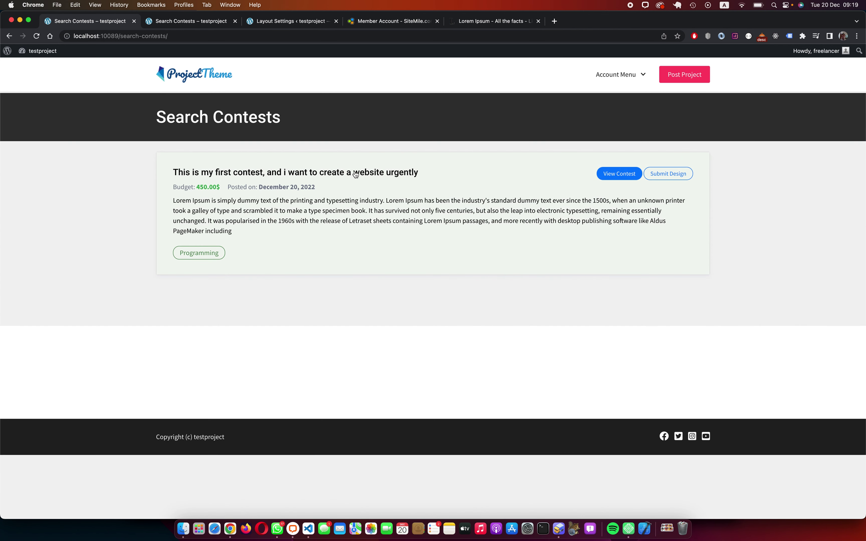
double_click(199, 188)
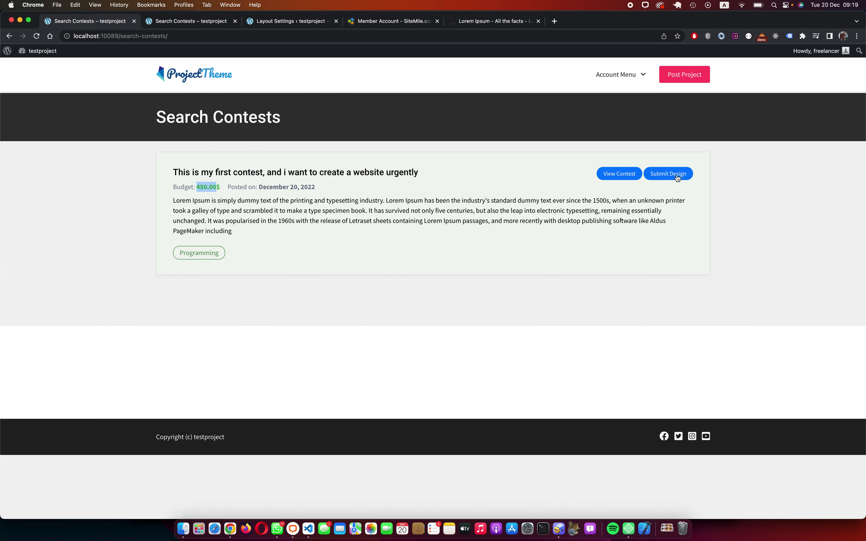
click(610, 176)
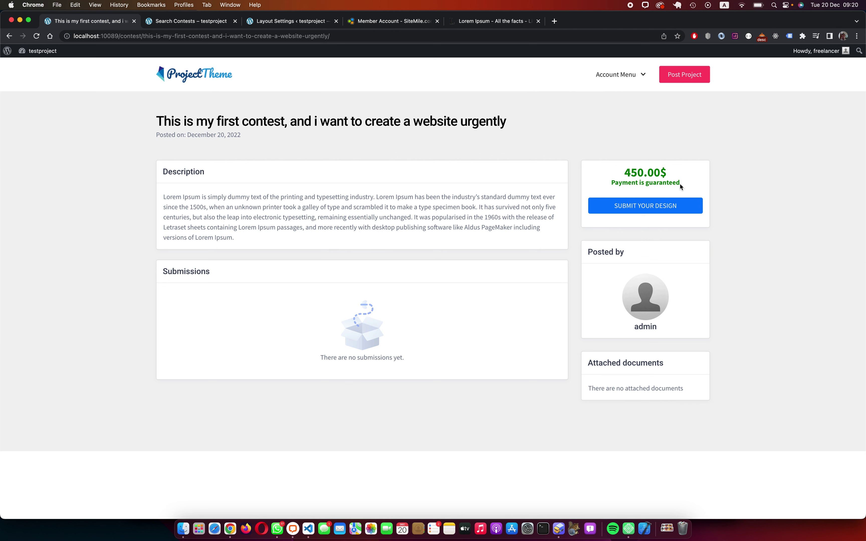
Step: Review the contest's 450.00$ price and payment-guaranteed note, then bring up the Submit your design form
drag(683, 187, 599, 186)
click(630, 178)
drag(638, 172, 701, 183)
click(694, 184)
double_click(636, 174)
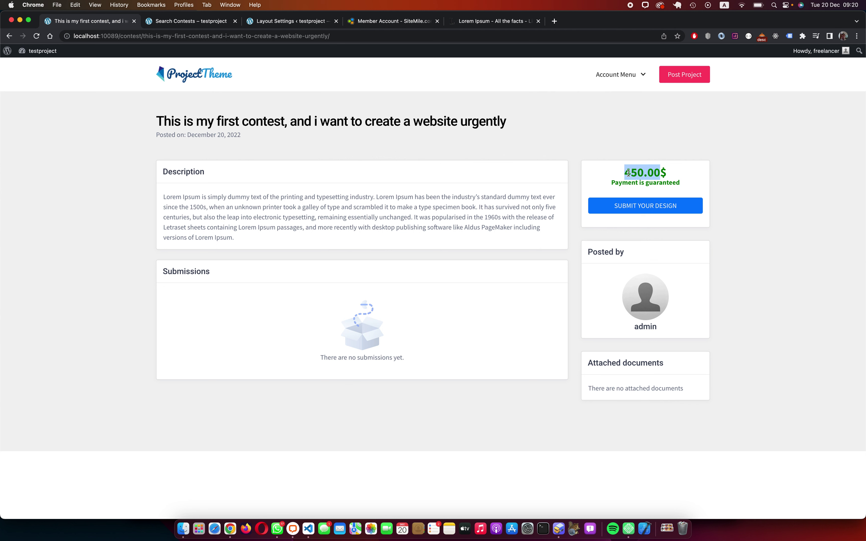
drag(608, 182, 682, 183)
click(691, 186)
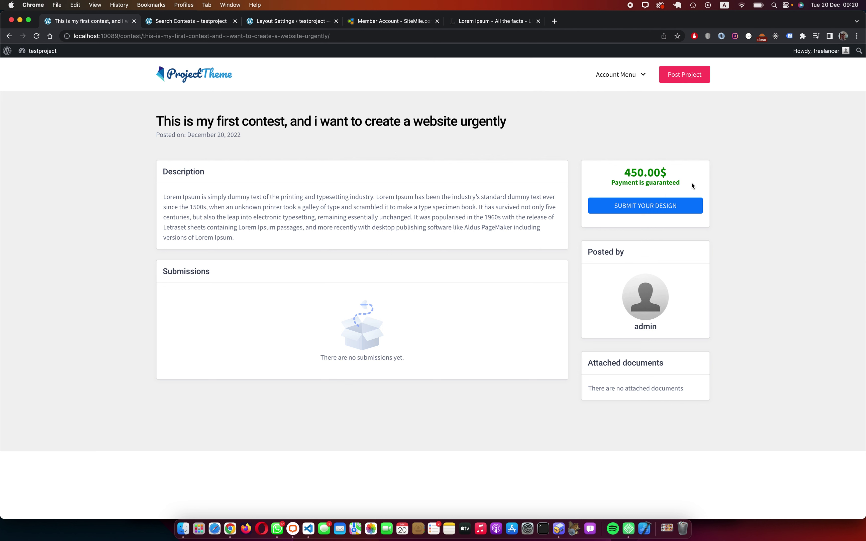
click(655, 205)
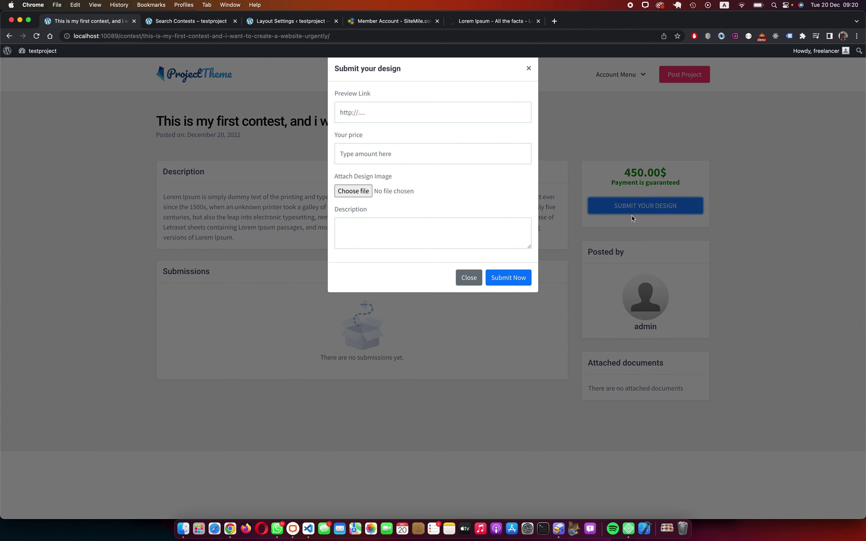
click(358, 113)
text(http://s)
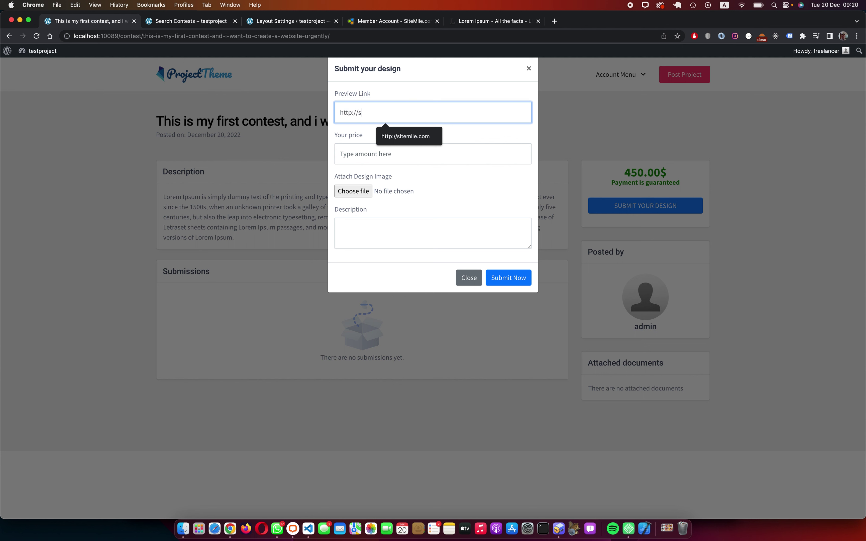
text(itemile.com)
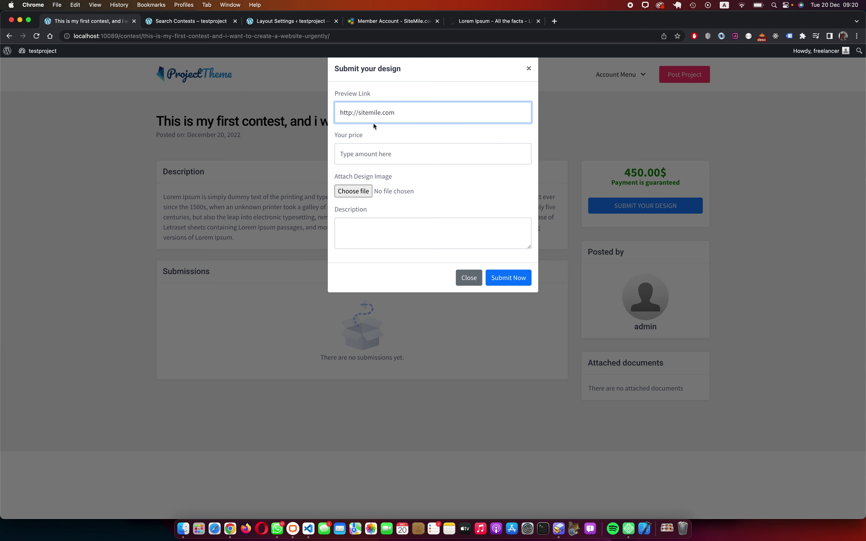
click(444, 159)
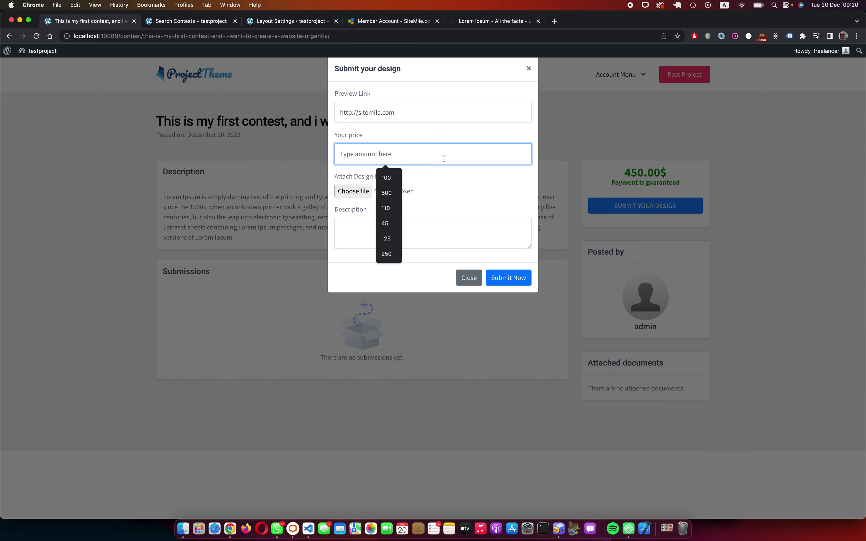
text(2500)
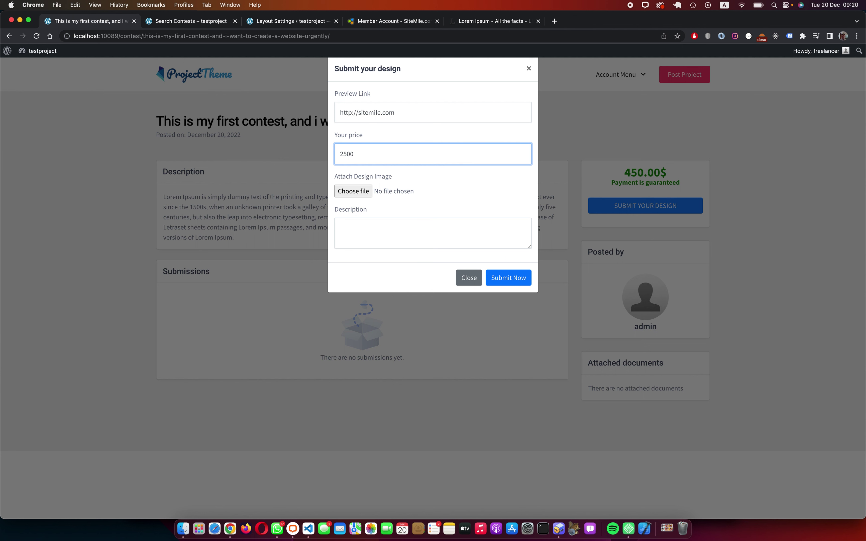
click(377, 229)
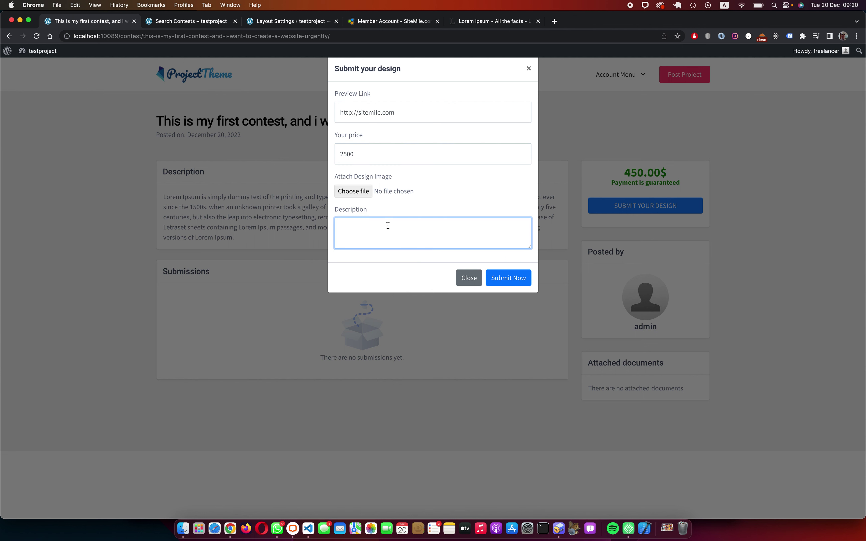
text(I can do this project, se my)
key(BackSpace)
key(BackSpace)
key(BackSpace)
text(e my design and pick me)
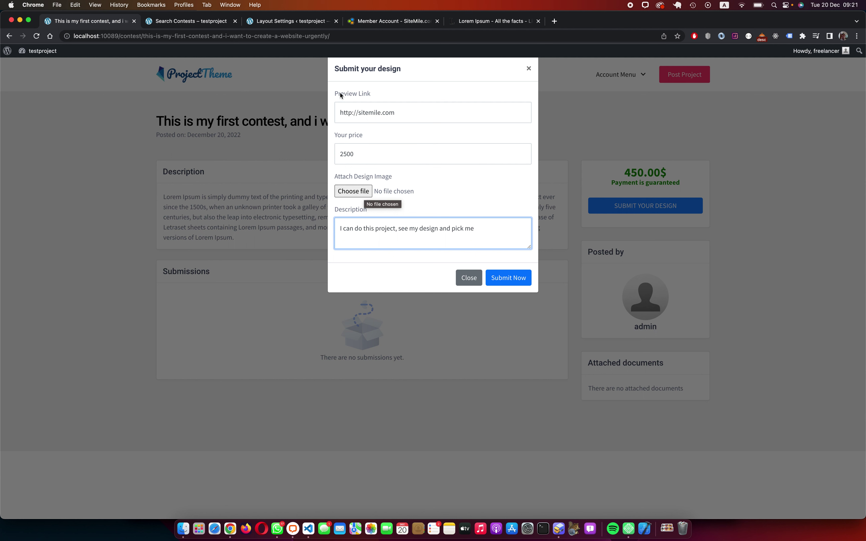
click(425, 115)
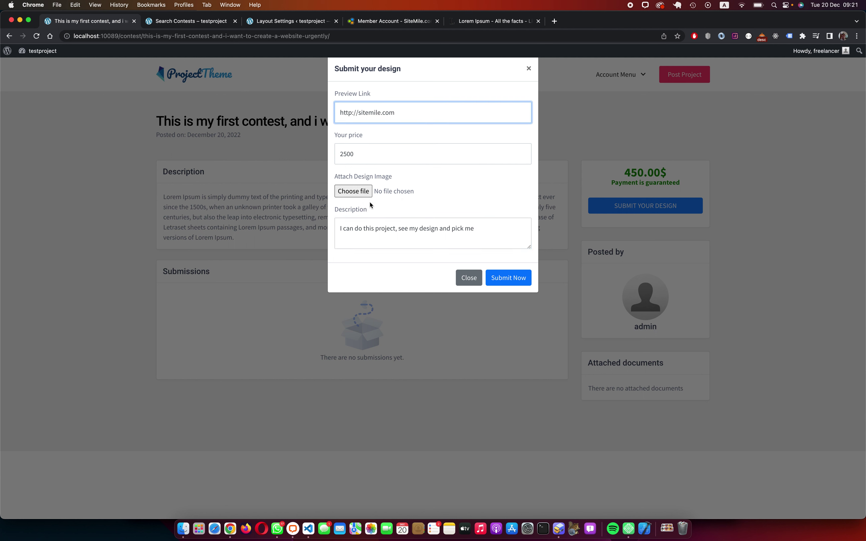
Step: Attach the corvette photo from Downloads and submit the design
click(360, 192)
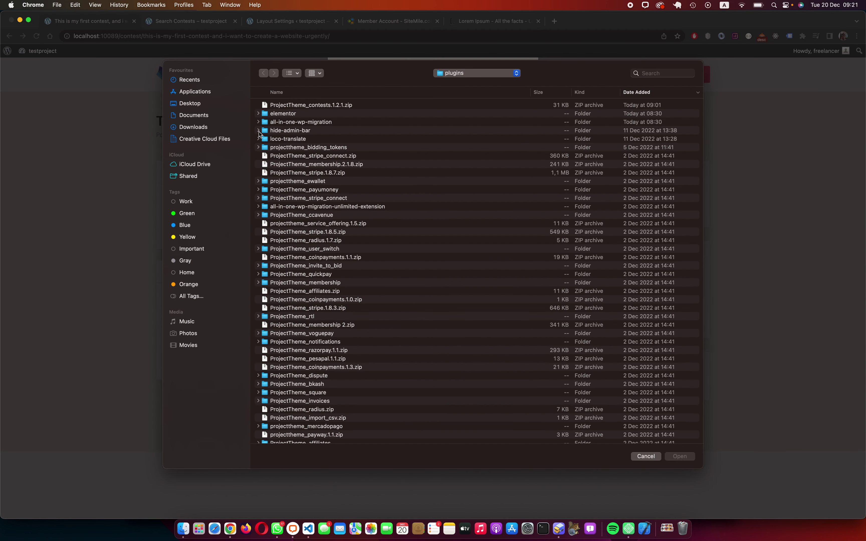
click(193, 127)
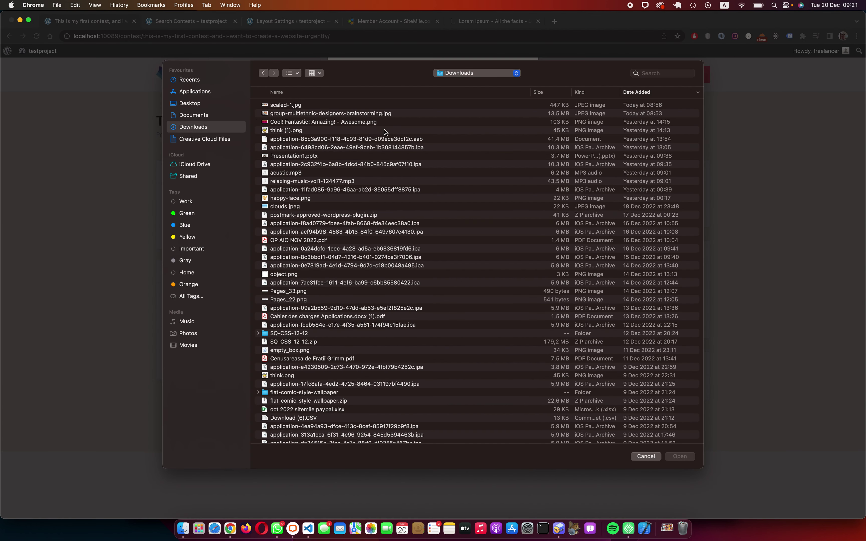
click(316, 74)
click(294, 73)
click(293, 72)
click(306, 111)
click(433, 168)
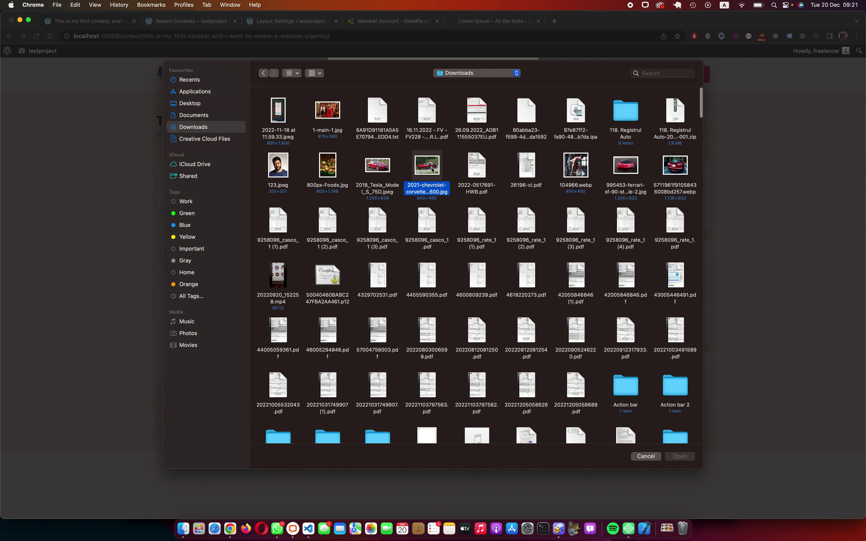
key(Return)
click(510, 273)
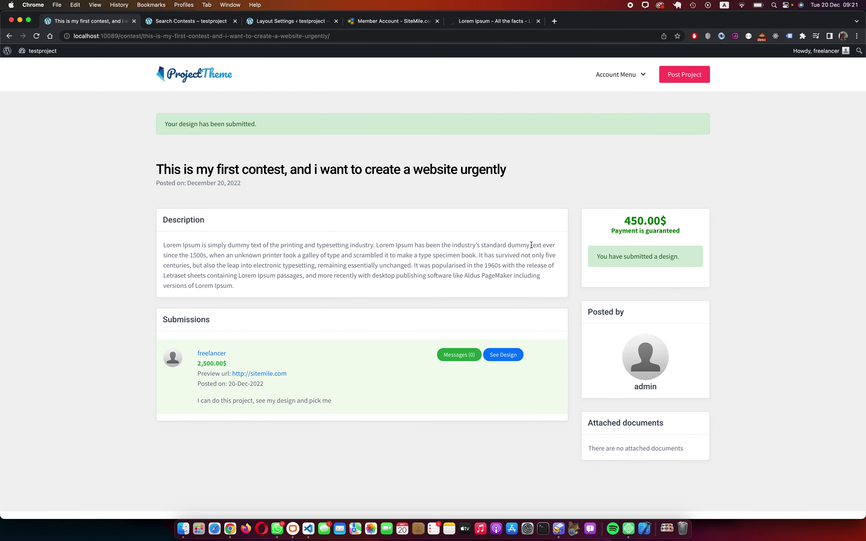
Step: Review the new 2,500.00$ submission and select the page address path
drag(332, 401, 194, 351)
click(349, 317)
click(123, 36)
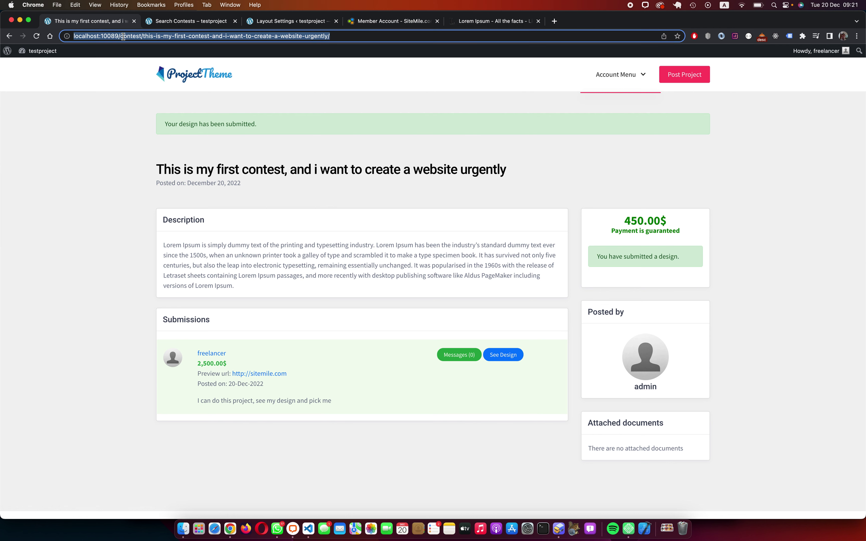
drag(121, 37, 397, 37)
text(my)
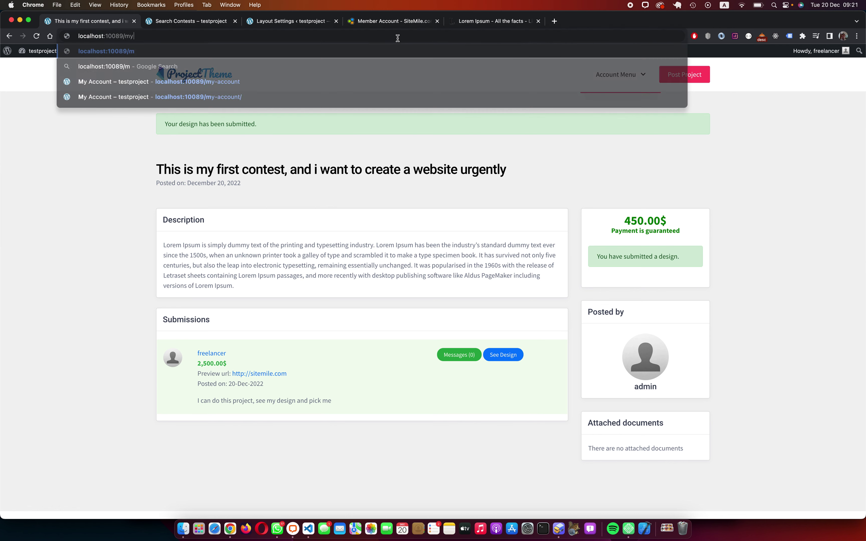
text(-acco)
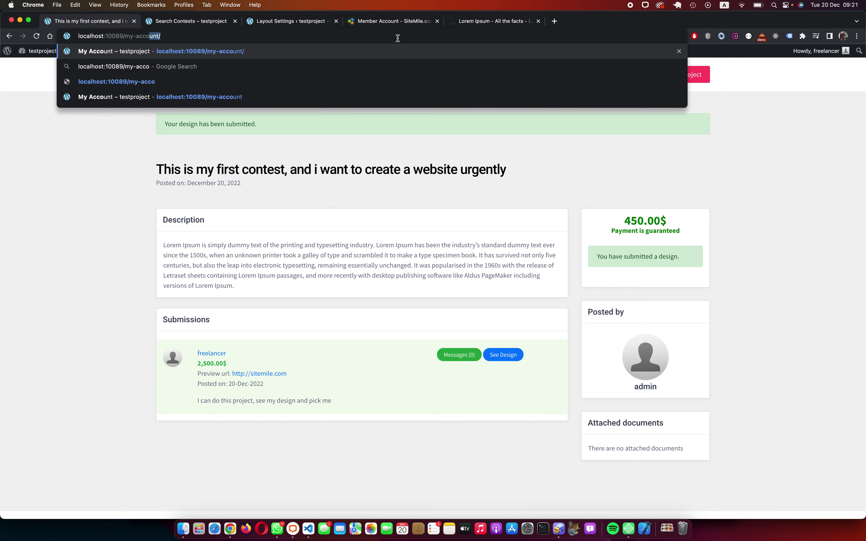
key(Return)
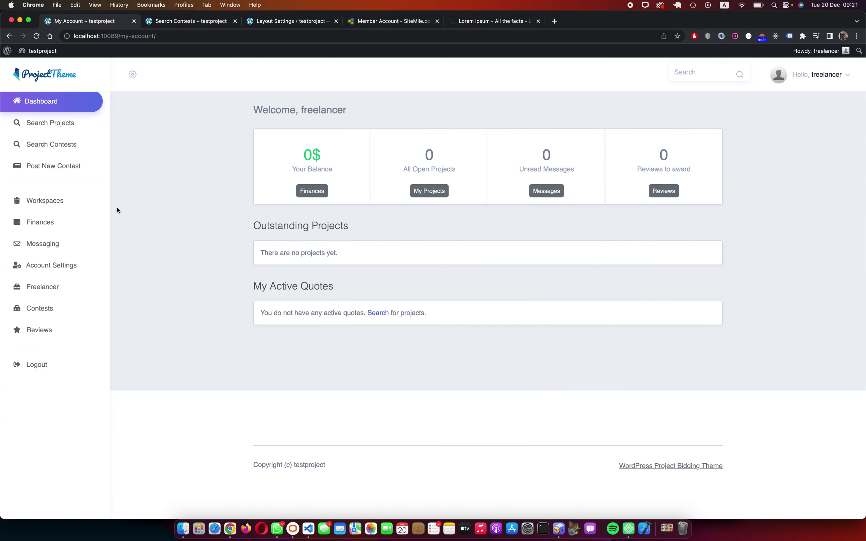
click(51, 310)
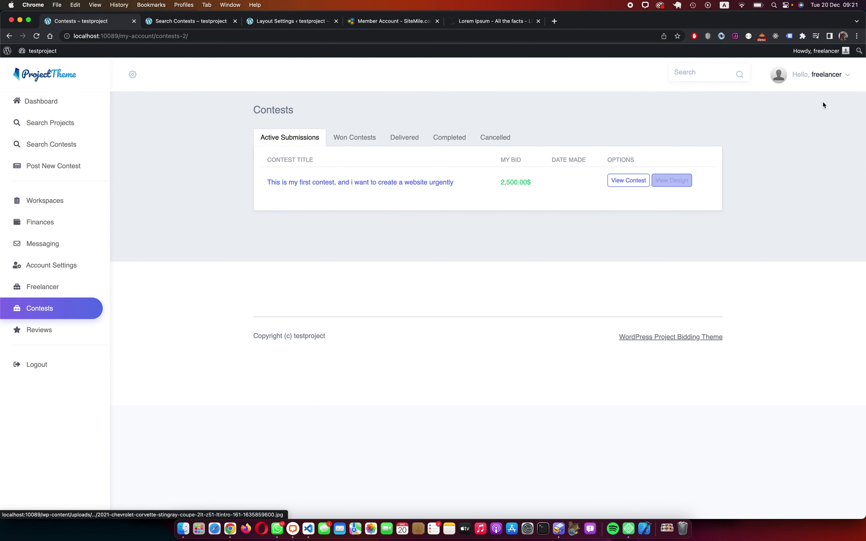
click(11, 36)
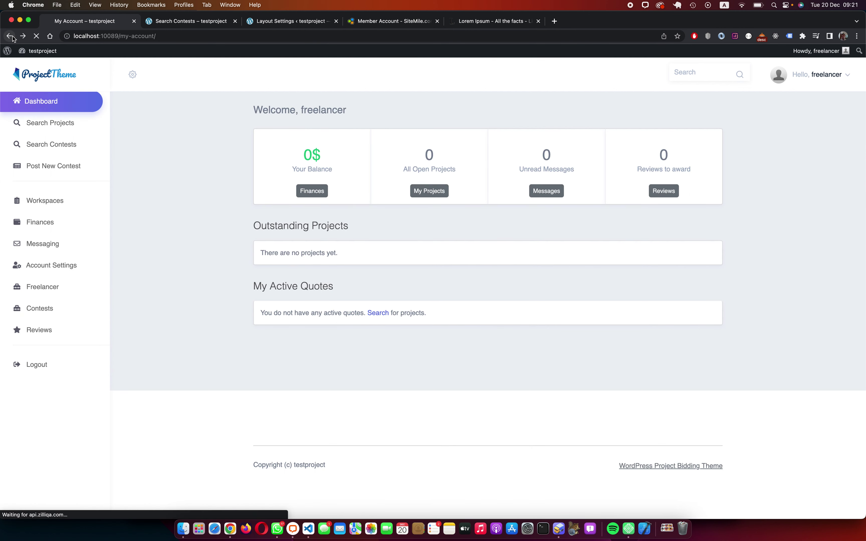
click(10, 36)
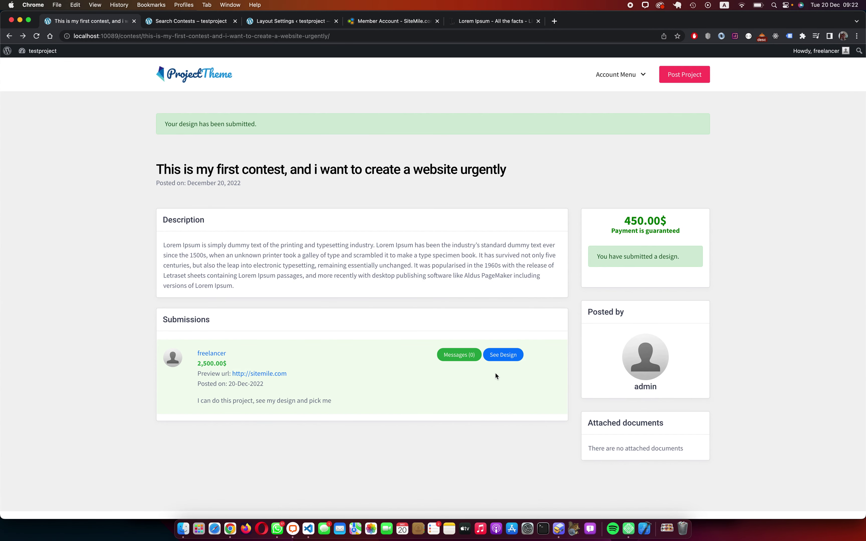
Step: Send admin the message 'I can do this project please pick me.' in the contest conversation
click(438, 358)
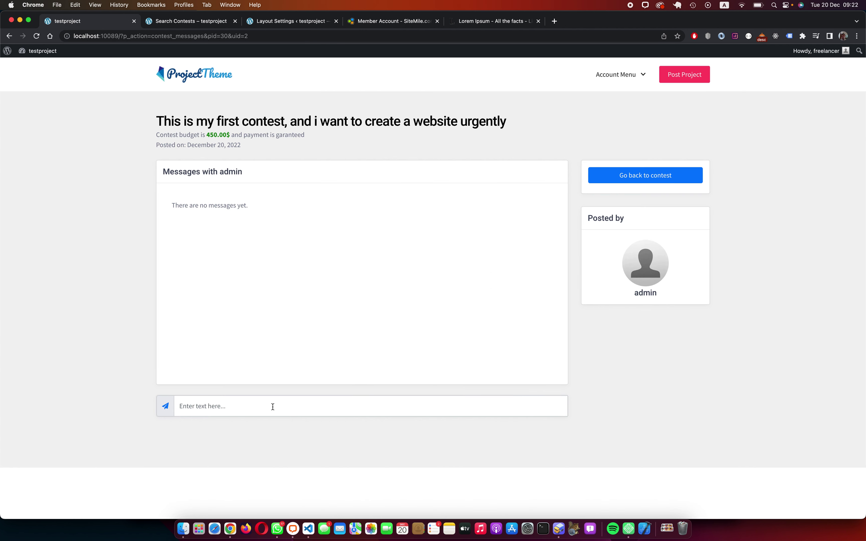
click(272, 407)
text(I can do )
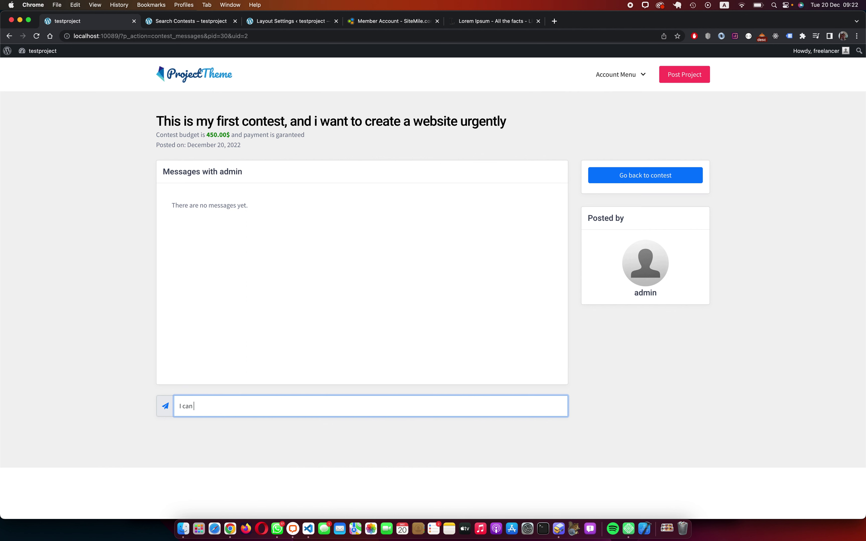
text(this project please pick me.)
key(Return)
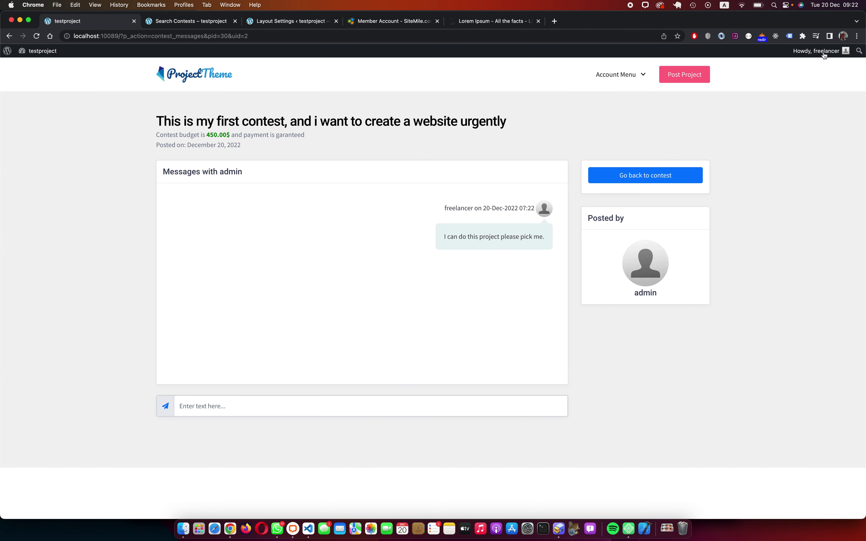
mouse_move(822, 52)
click(799, 154)
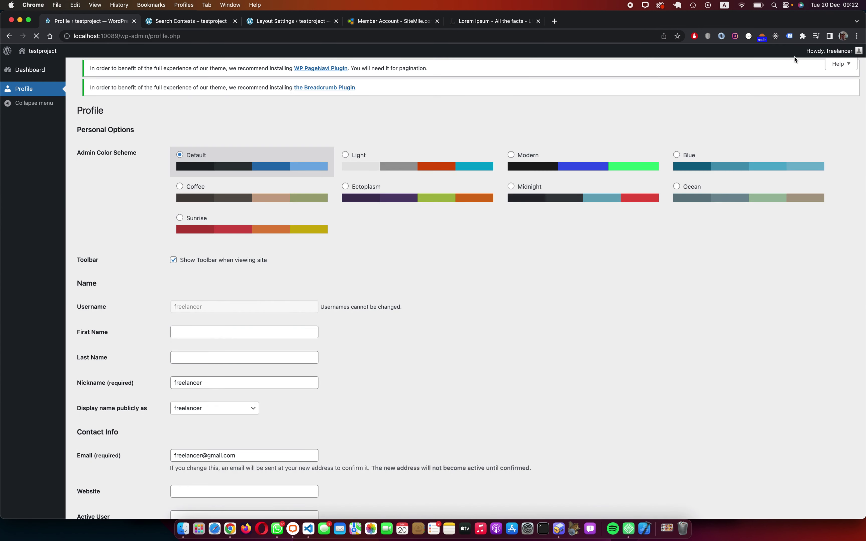
Step: Log out of the freelancer account
mouse_move(826, 52)
click(799, 170)
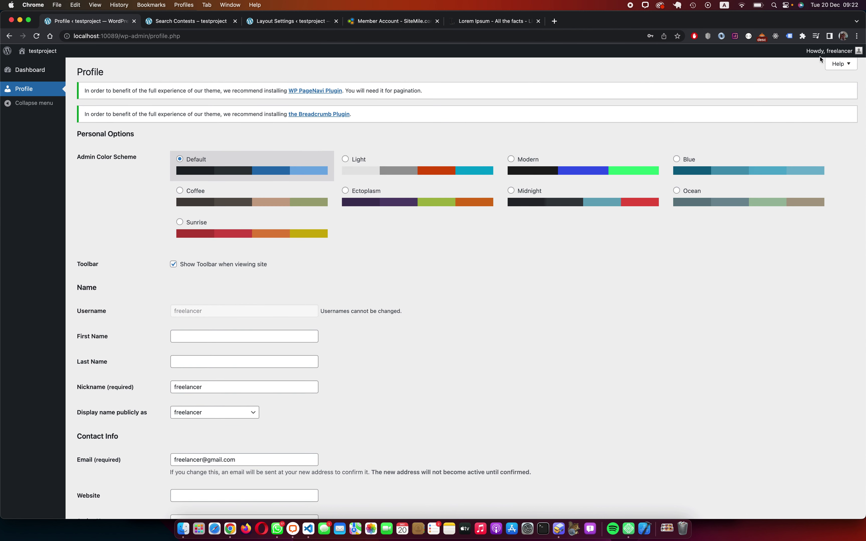
mouse_move(820, 56)
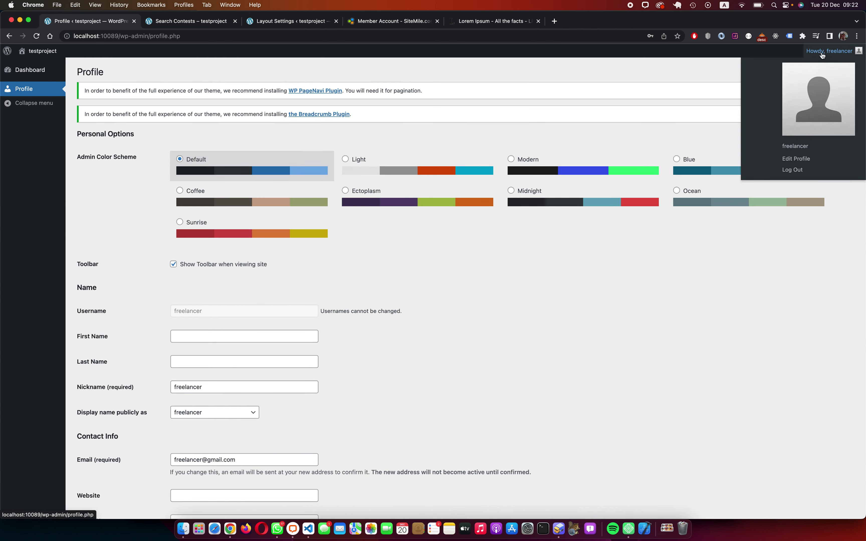
click(792, 170)
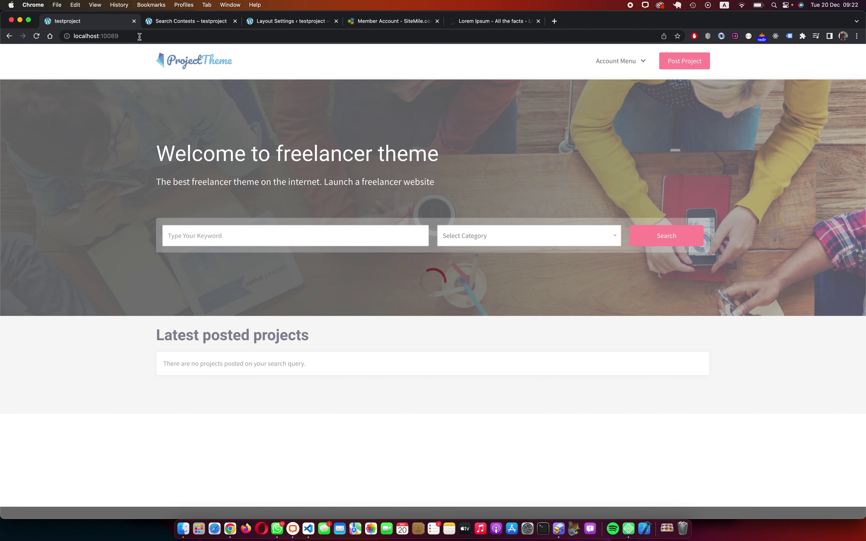
Step: Sign in as admin on the localhost:10089/my-account page
click(176, 36)
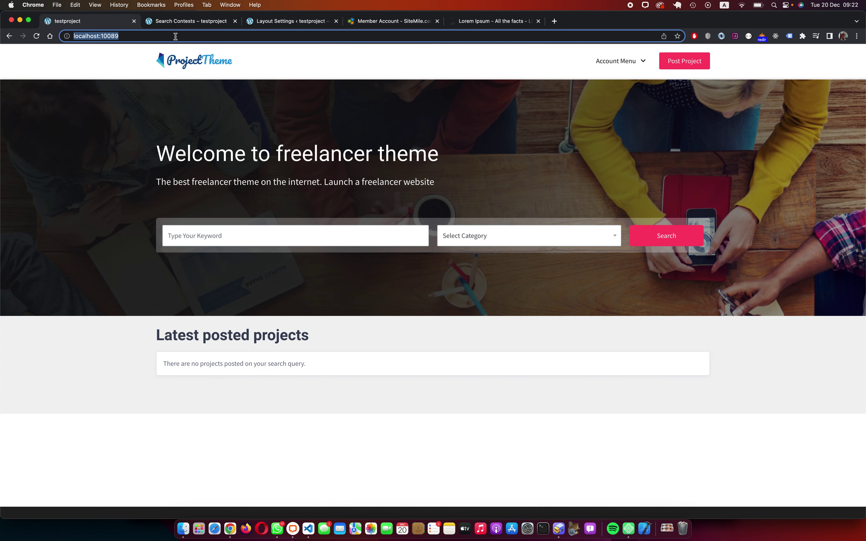
click(175, 36)
text(/)
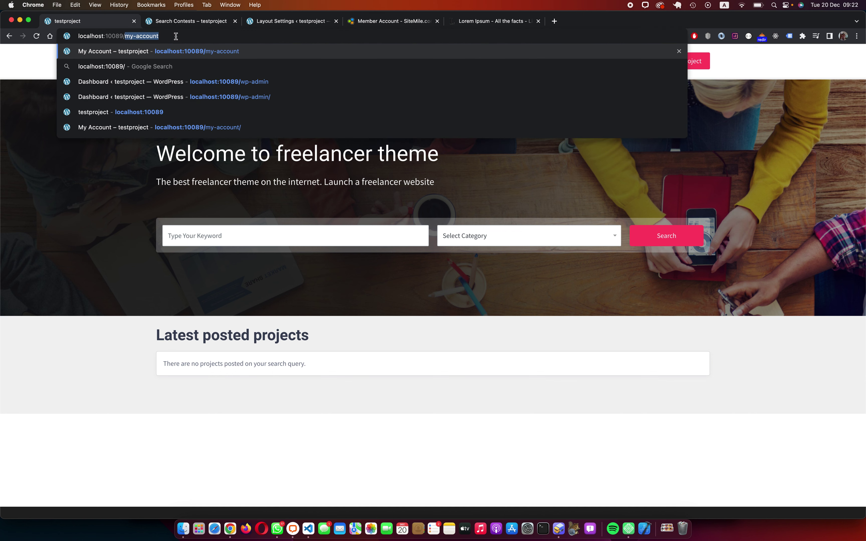
key(Right)
key(Return)
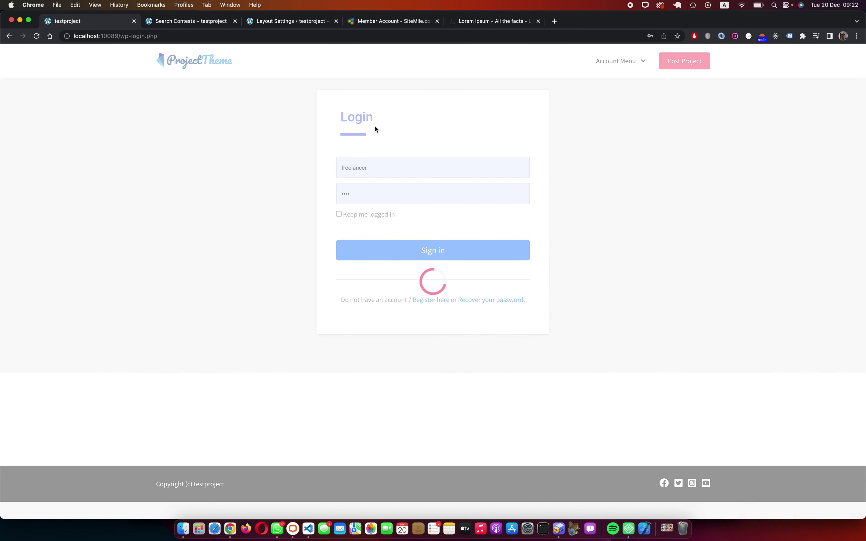
double_click(373, 170)
text(admin)
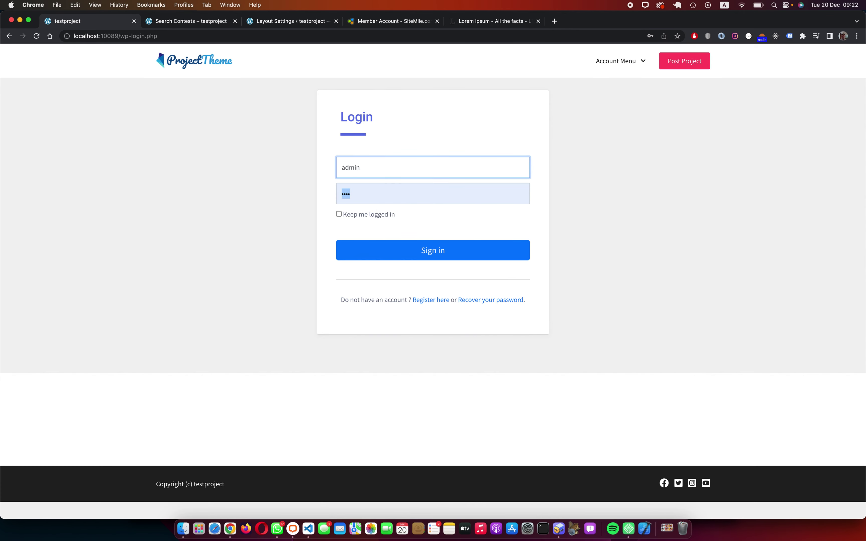
key(Tab)
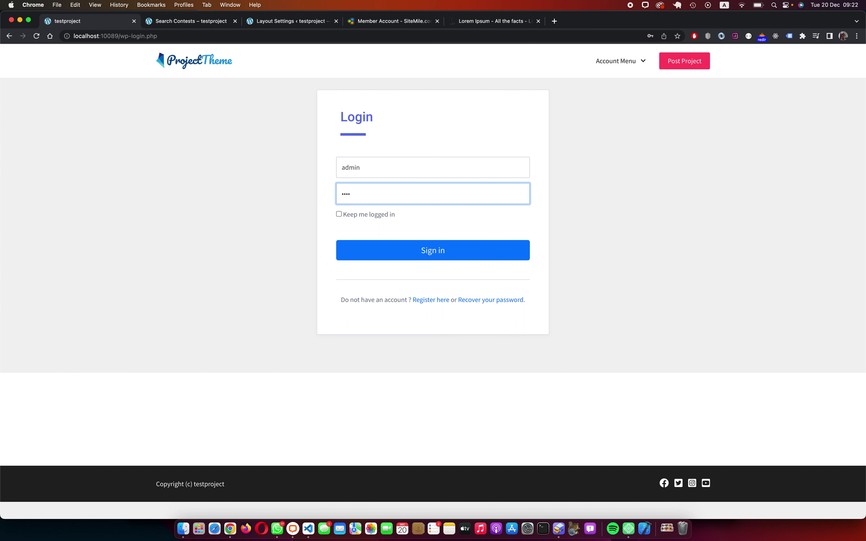
key(Return)
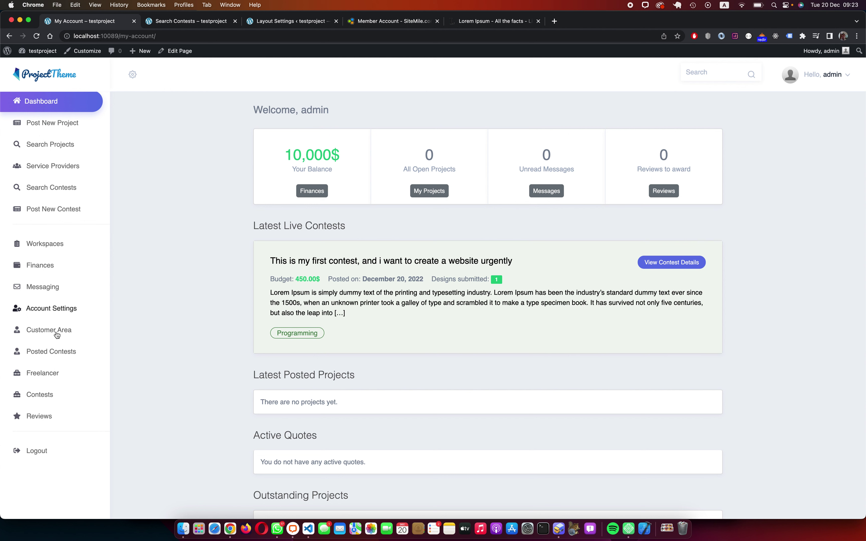
Step: From Posted Contests, open the contest's messages and reply 'Ok show me what you can do!'
click(70, 354)
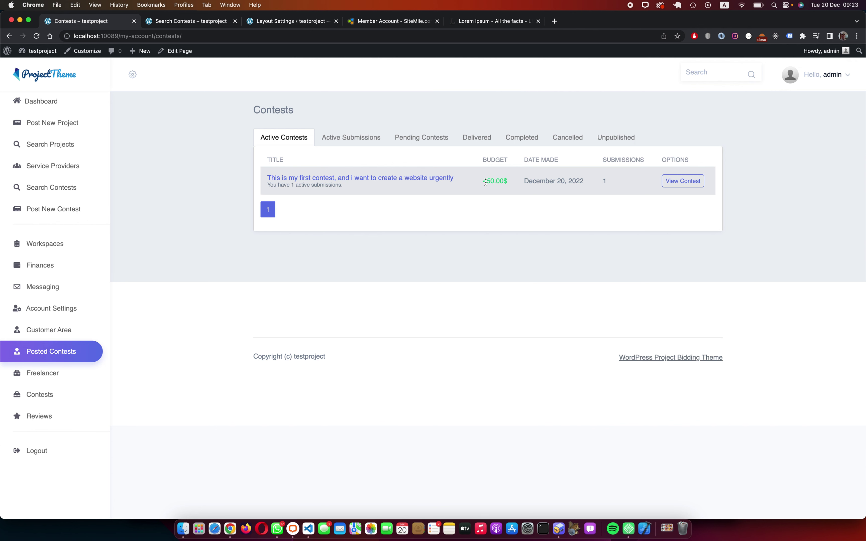
click(682, 181)
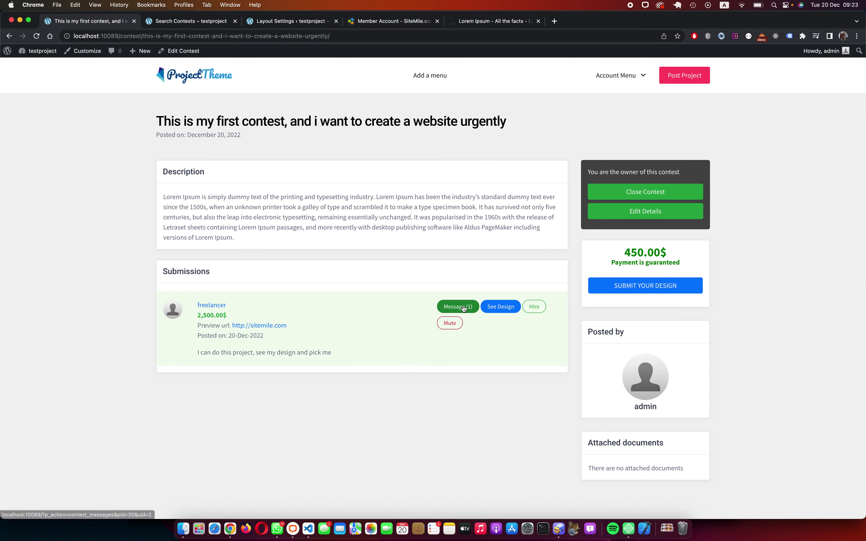
click(467, 305)
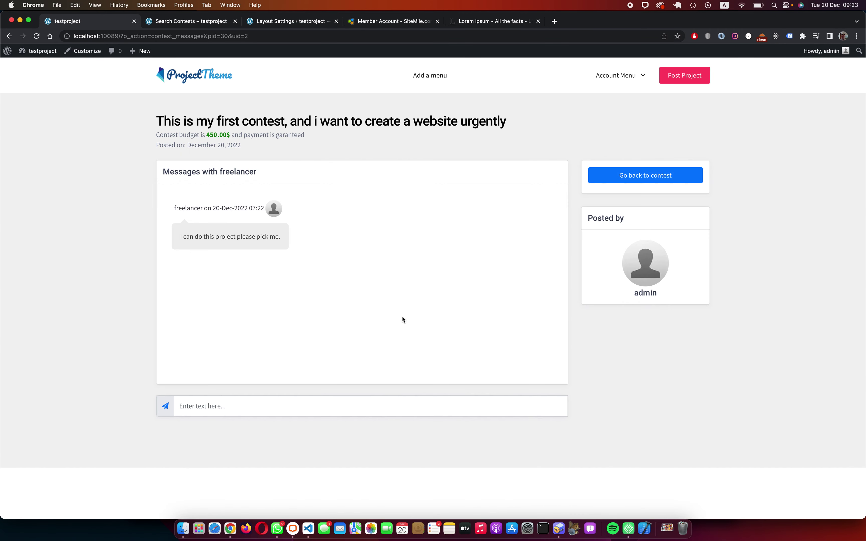
click(309, 400)
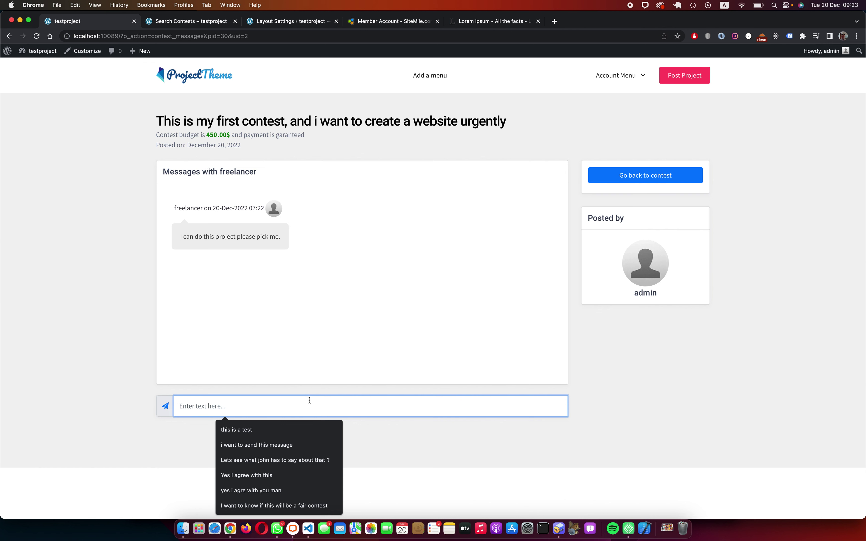
text(Ok show me )
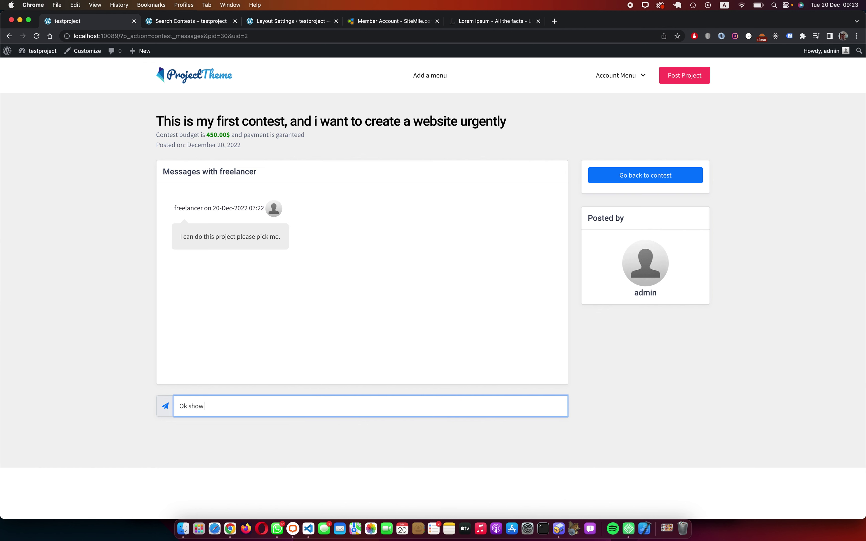
text(what you can do!)
key(Return)
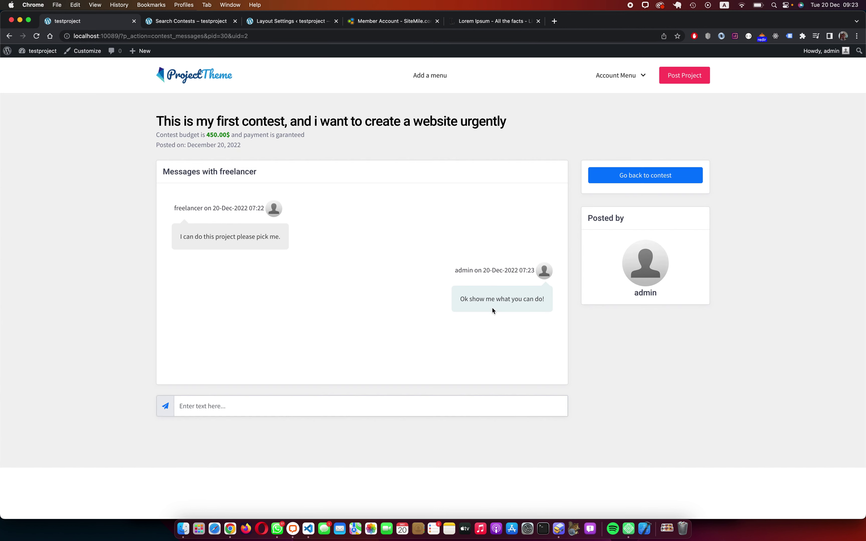
click(653, 183)
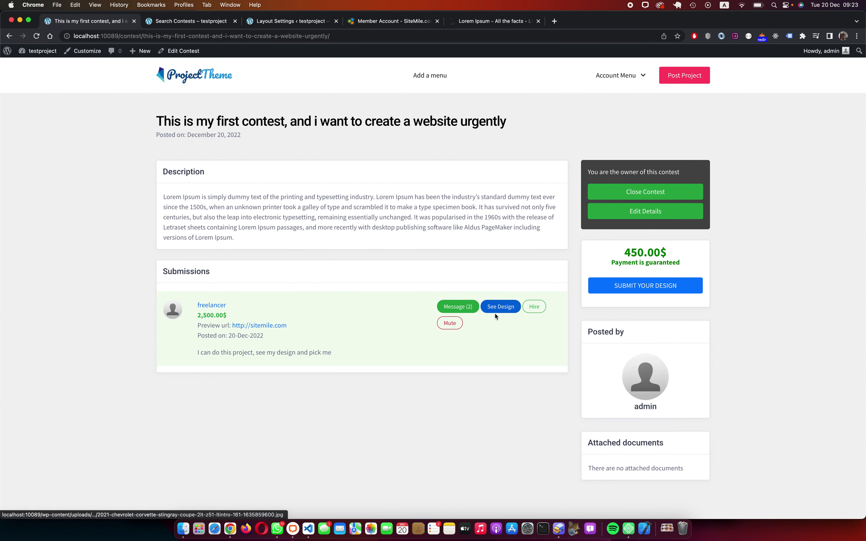
Step: Hire the freelancer's 2,500.00$ submission as contest winner, confirming Yes in the Hire dialog
click(535, 308)
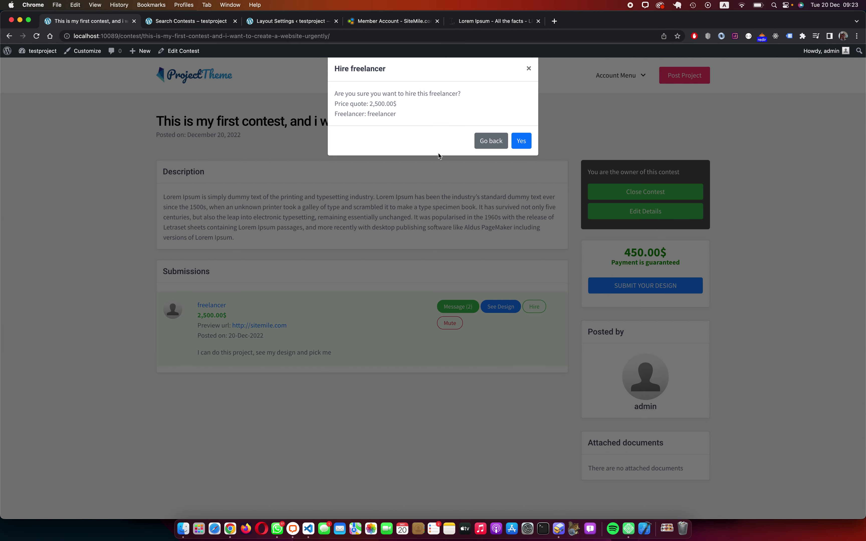
click(530, 69)
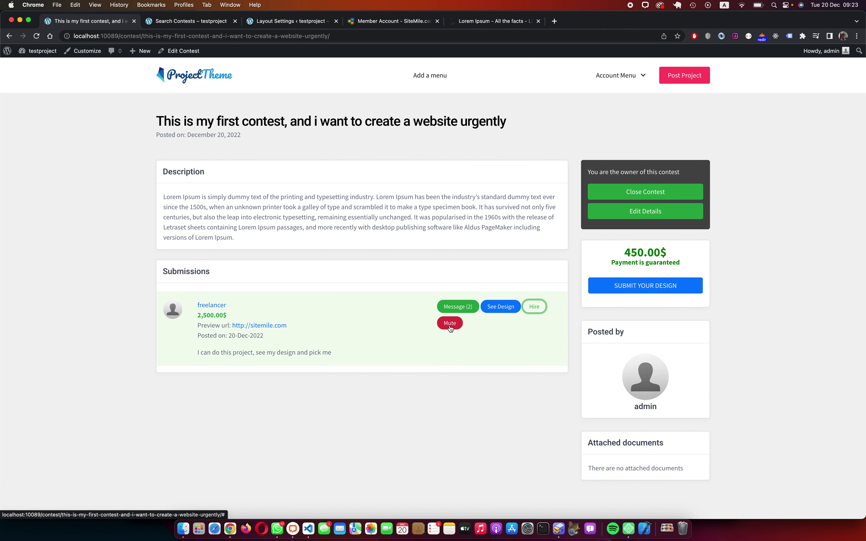
click(450, 324)
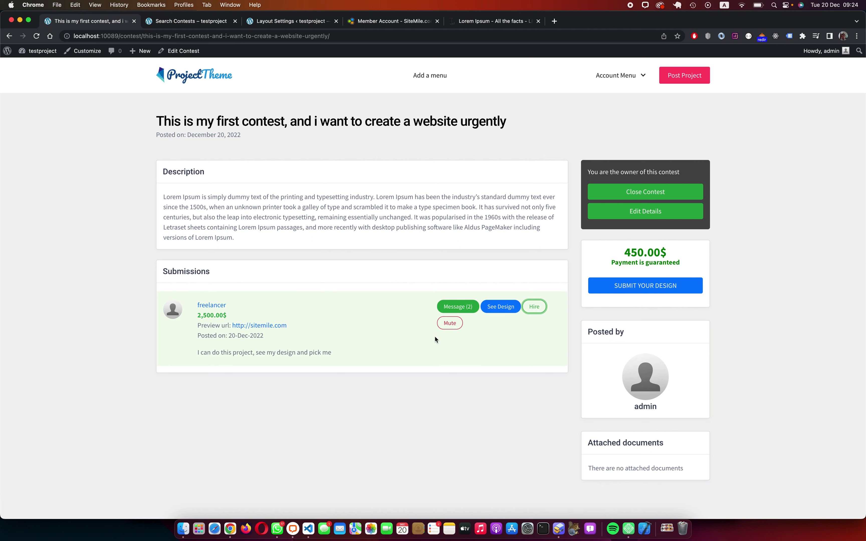
click(537, 308)
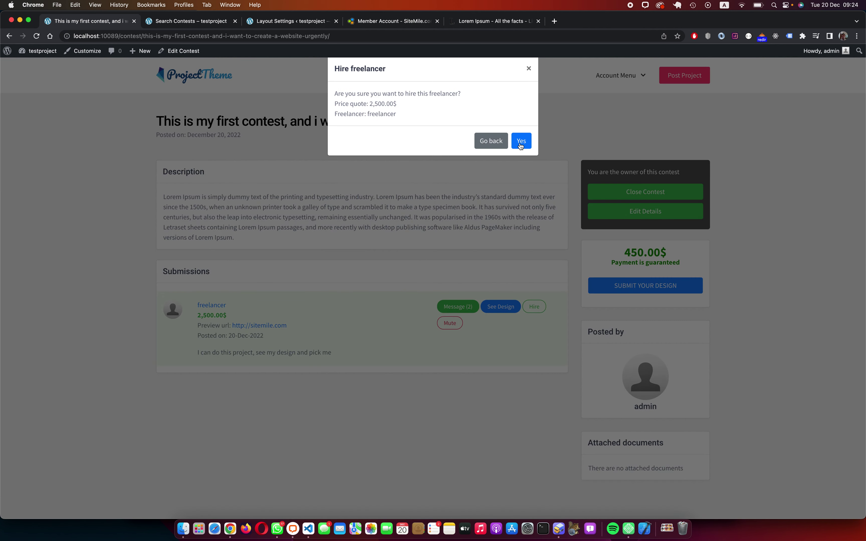
click(521, 146)
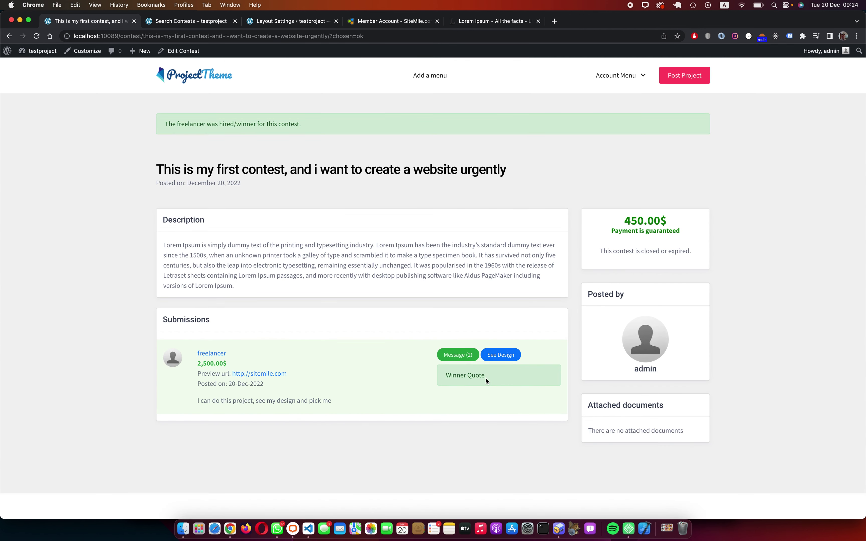
click(626, 80)
drag(122, 36, 380, 28)
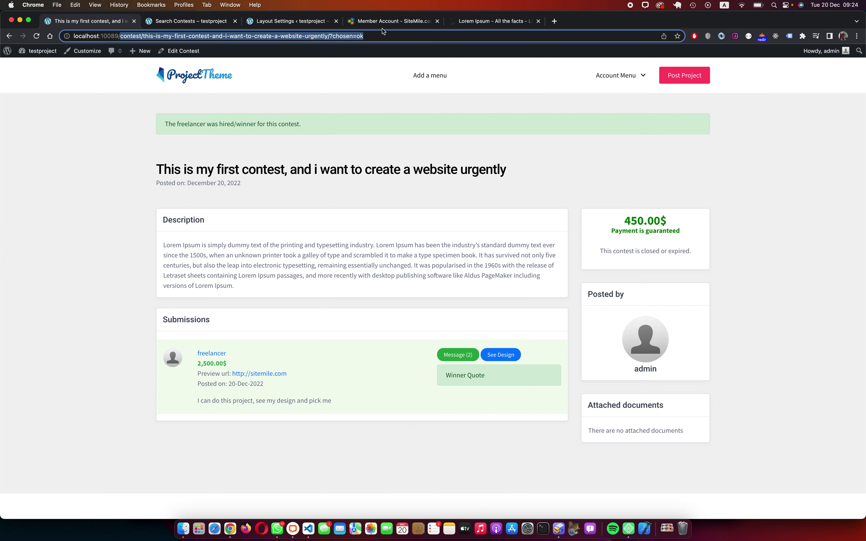
Step: Check the empty Pending Contests and Active Submissions lists under Posted Contests, then go to Customer Area
text(my-account)
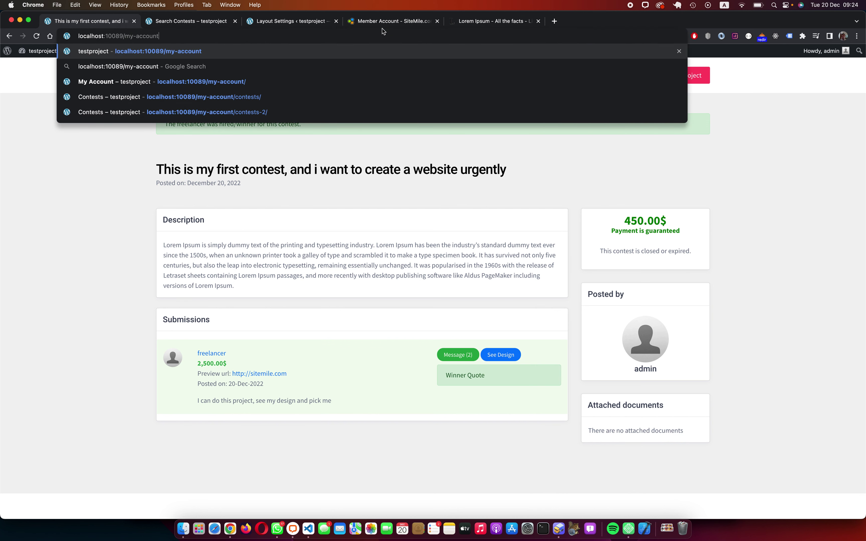
key(Return)
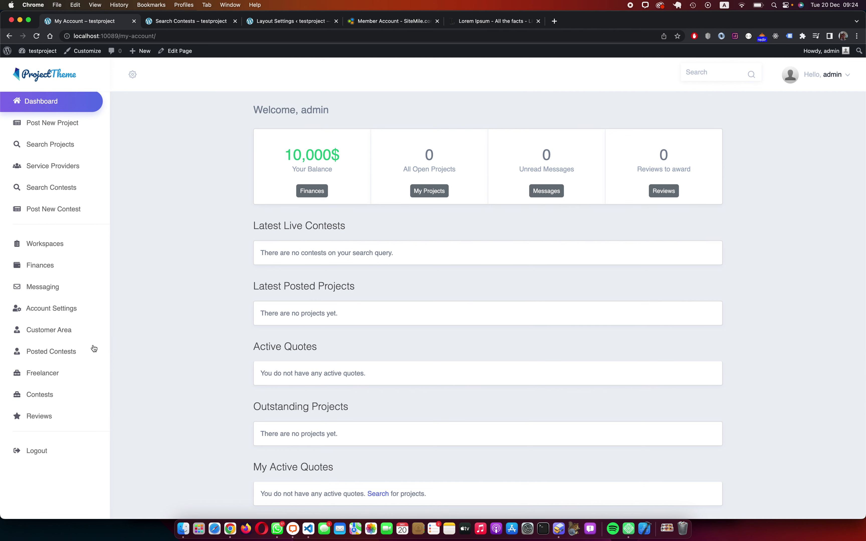
click(61, 353)
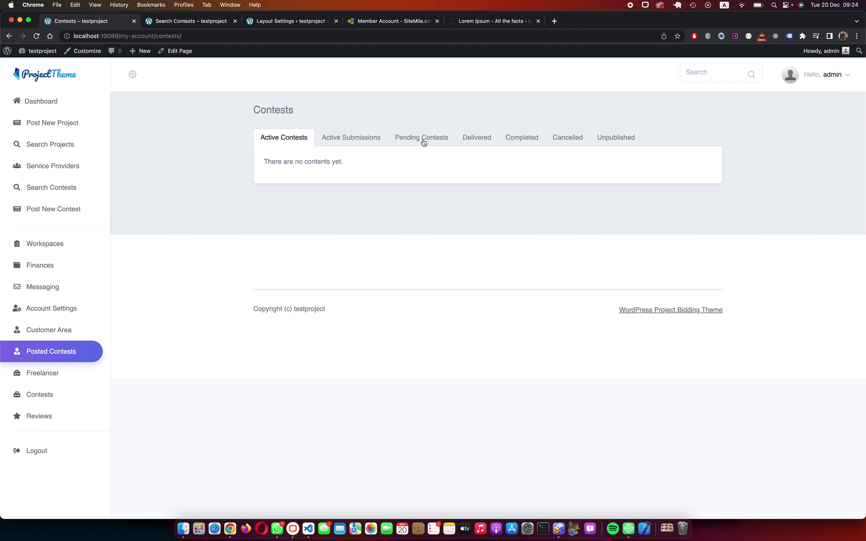
click(436, 141)
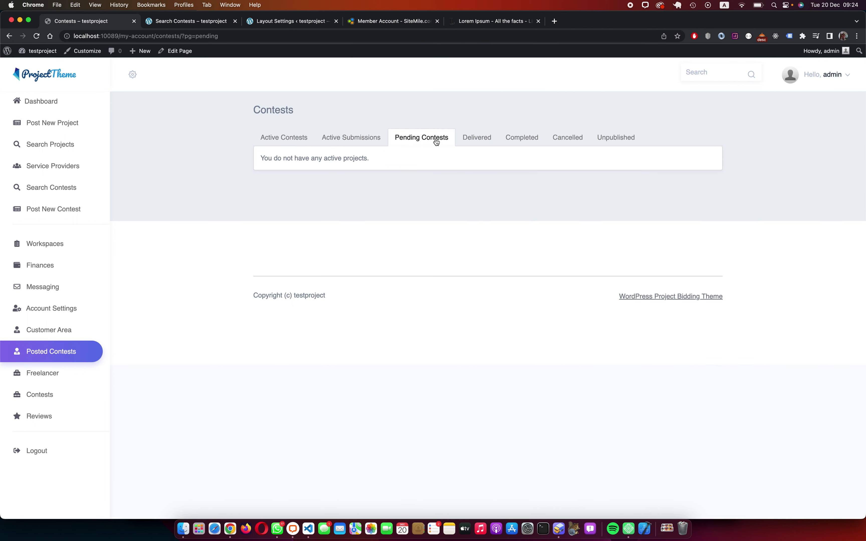
click(380, 138)
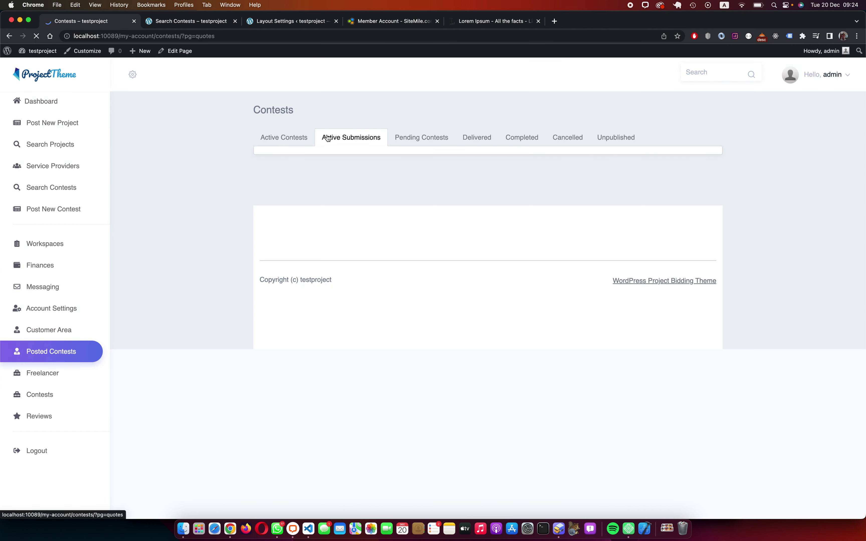
click(411, 140)
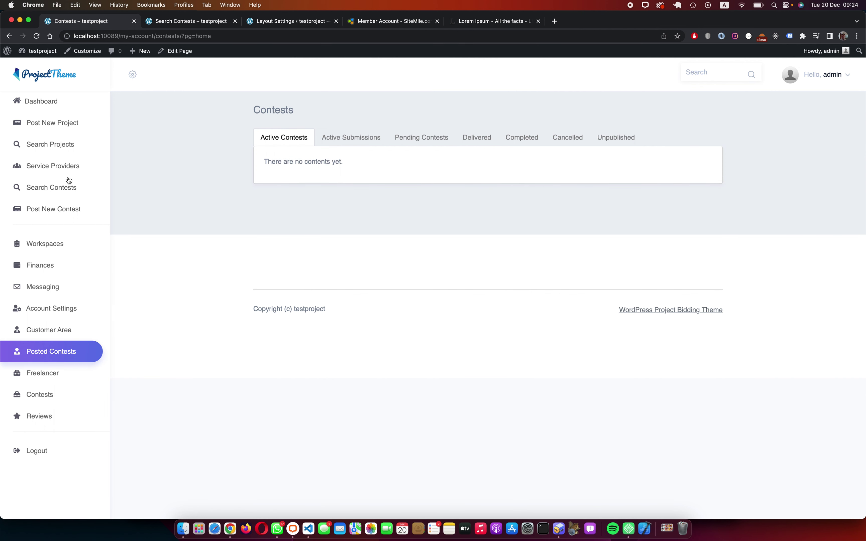
click(49, 330)
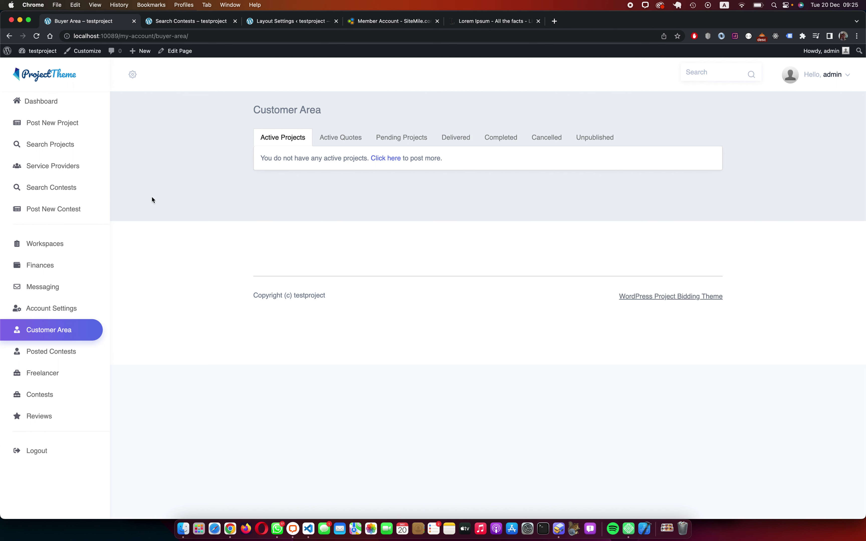
Step: Open Finances and choose Request Withdrawal for the 10,000$ balance
click(48, 275)
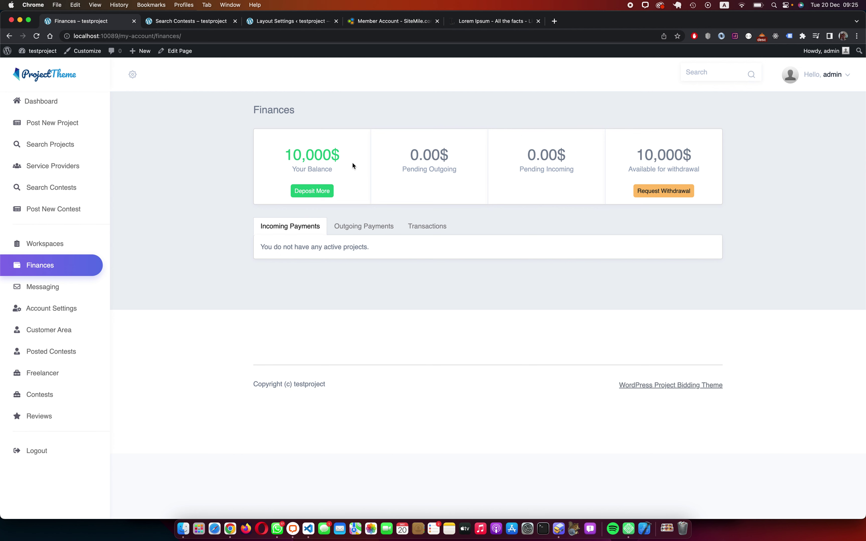
click(665, 188)
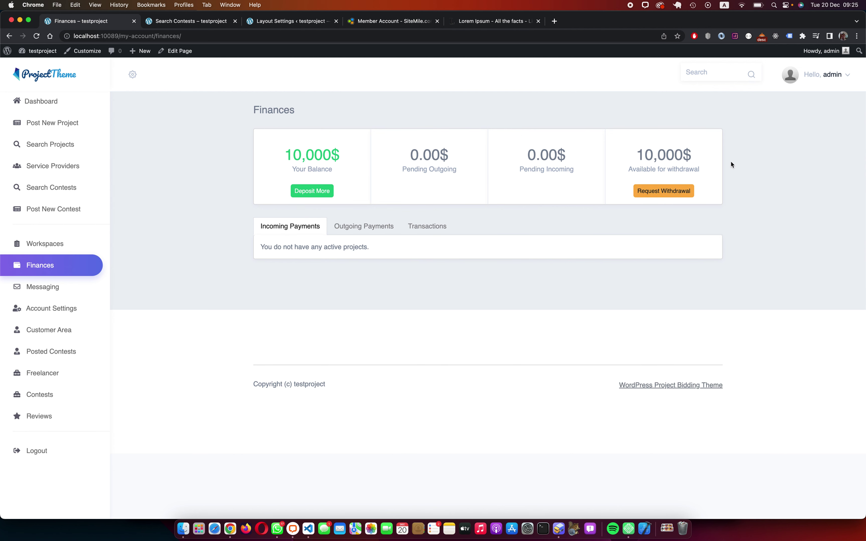